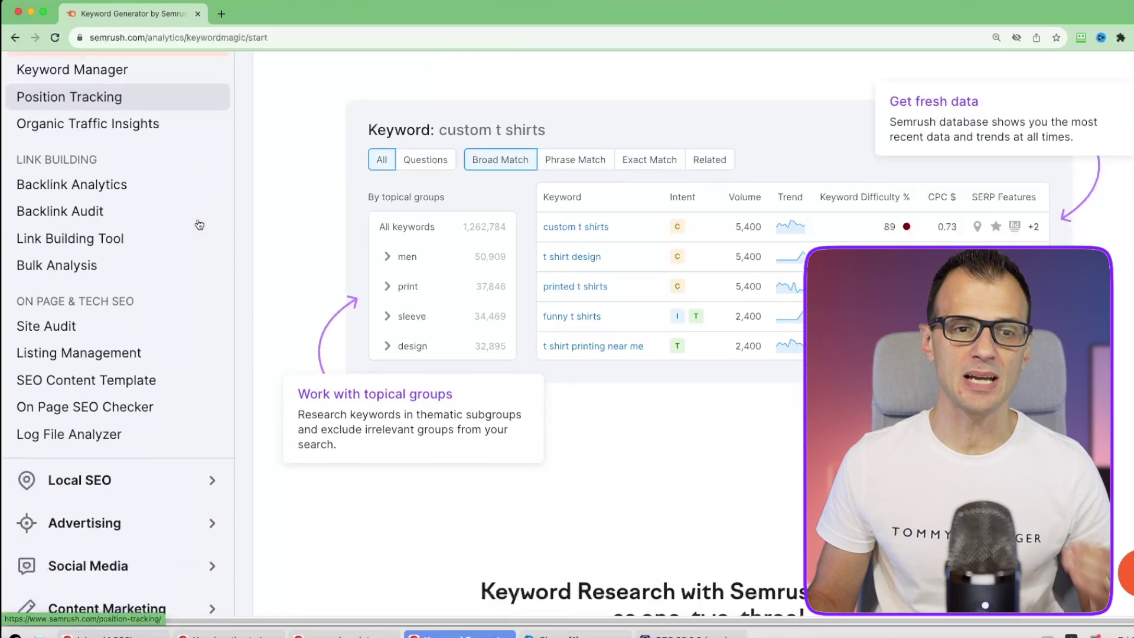
Step: Scroll the Keyword Magic Tool page back to the top
scroll(212, 313, "up", 10)
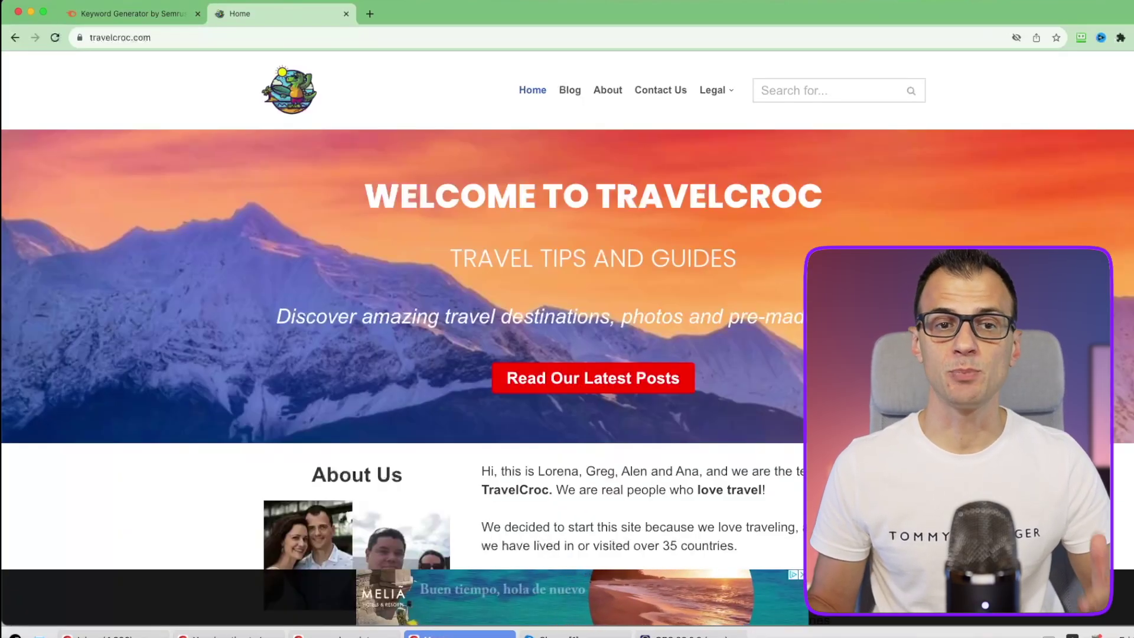
Step: Look over the TravelCroc home page, then return to Semrush's Keyword Magic Tool
scroll(567, 370, "down", 1)
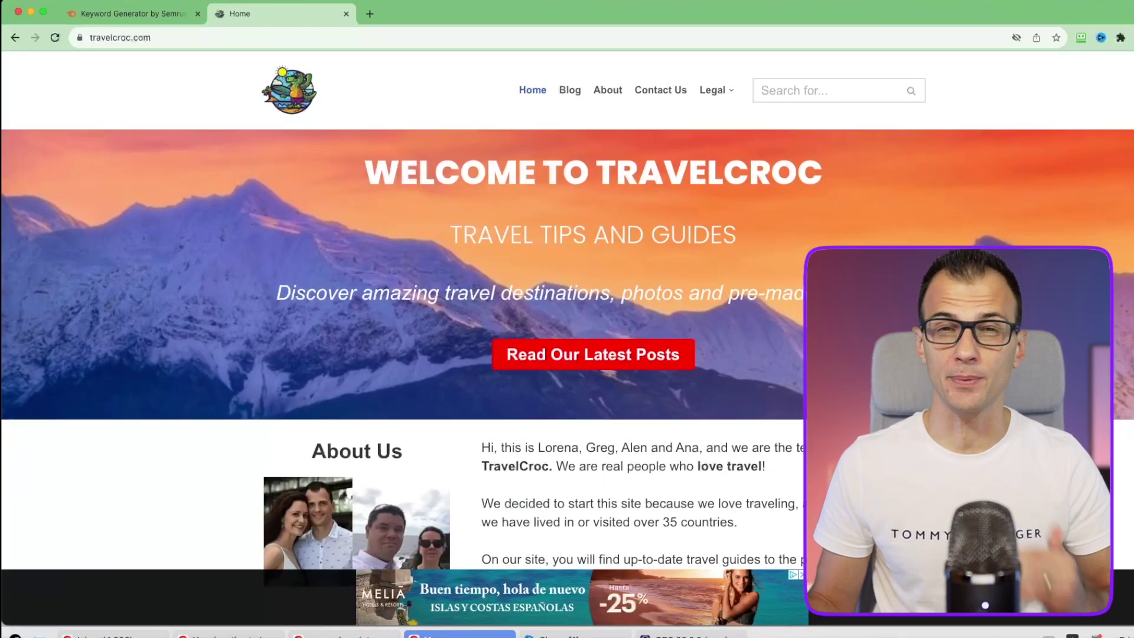
scroll(567, 369, "up", 1)
scroll(567, 369, "down", 5)
scroll(567, 369, "up", 5)
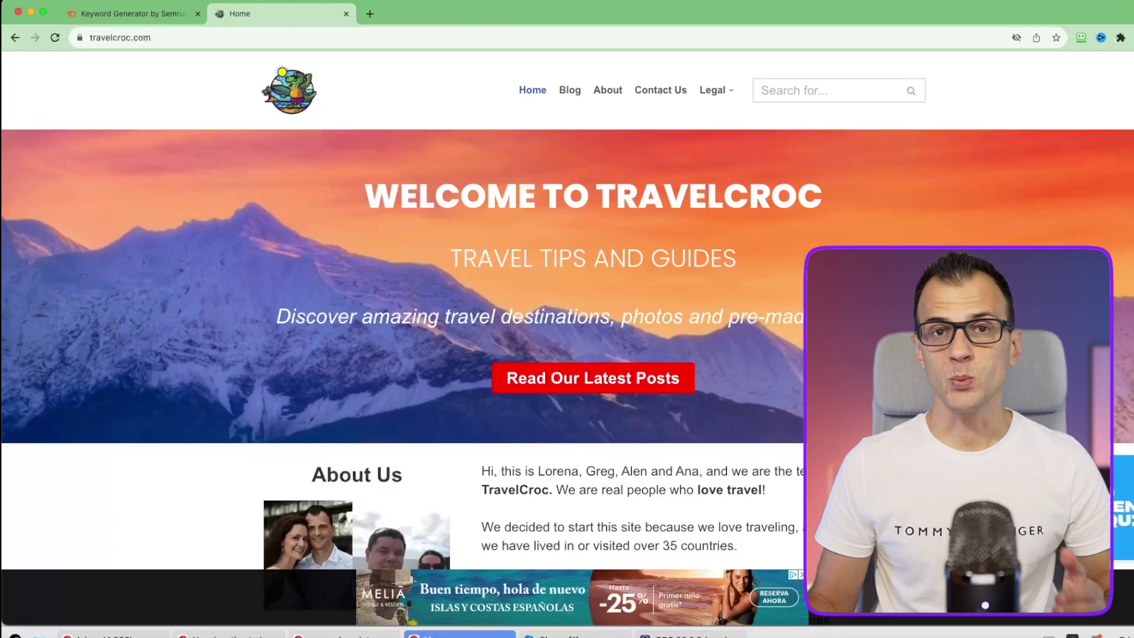
scroll(567, 369, "down", 3)
scroll(548, 63, "up", 3)
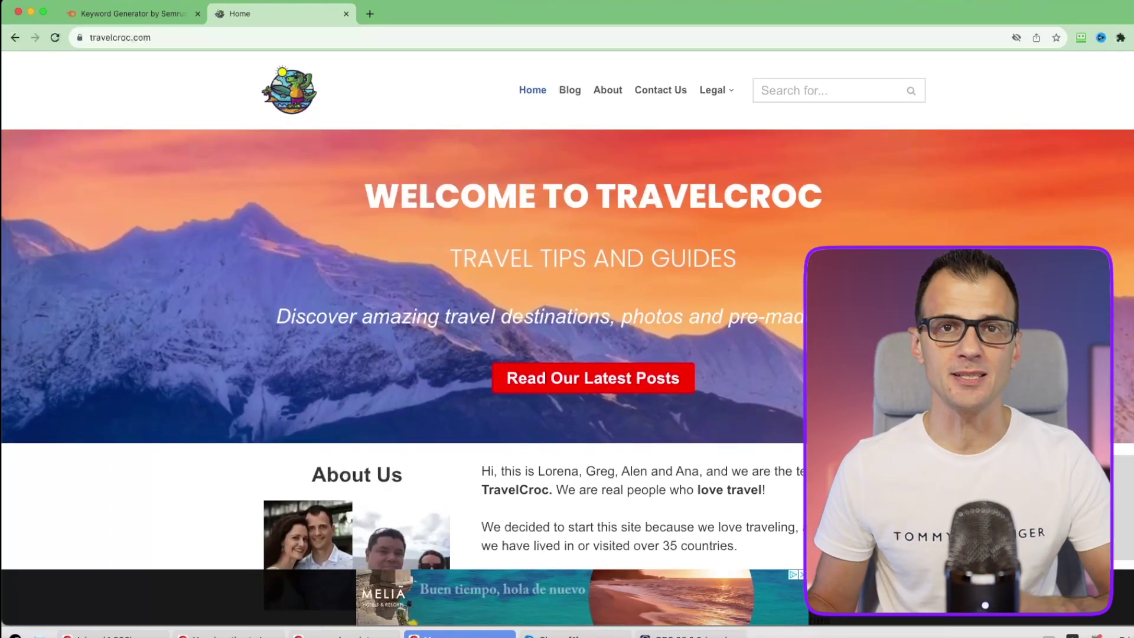
left_click(151, 18)
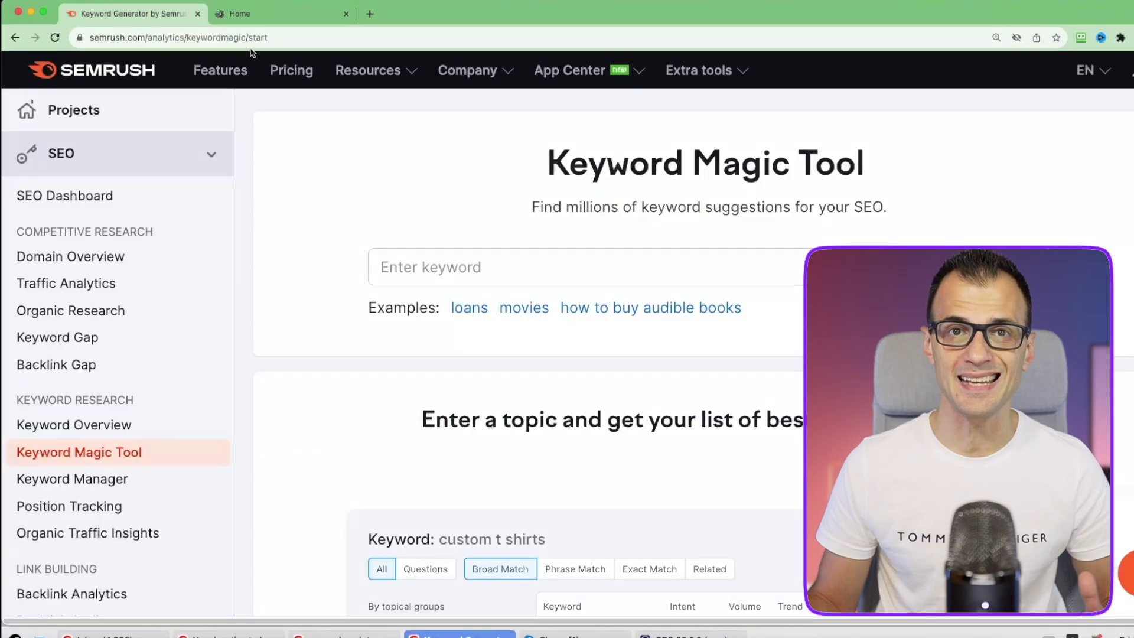
Step: Run Domain Overview for travelcroc.com and review its Authority Score 31, 7.5K traffic, 21.7K keywords
left_click(94, 263)
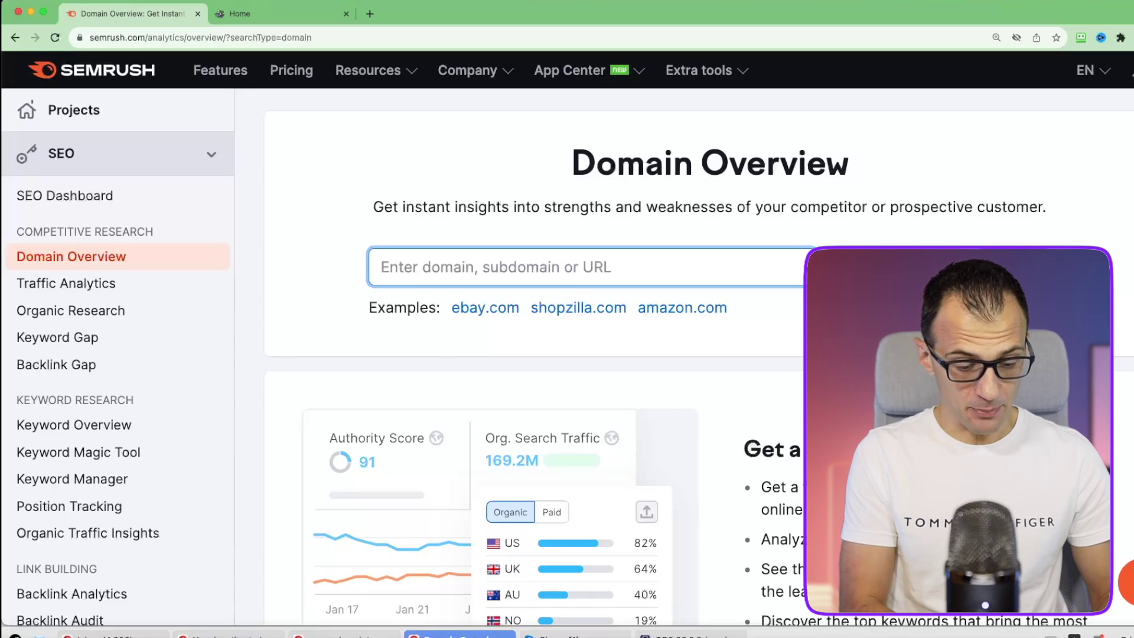
type("traev")
key("BackSpace")
key("BackSpace")
type("velcroc.com")
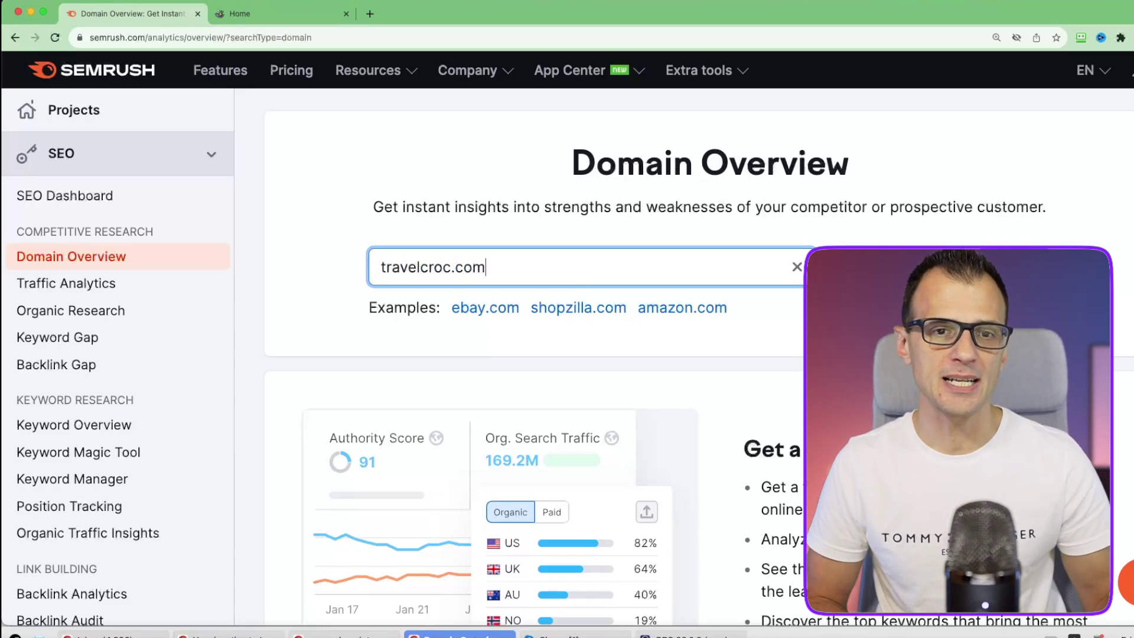
key("Return")
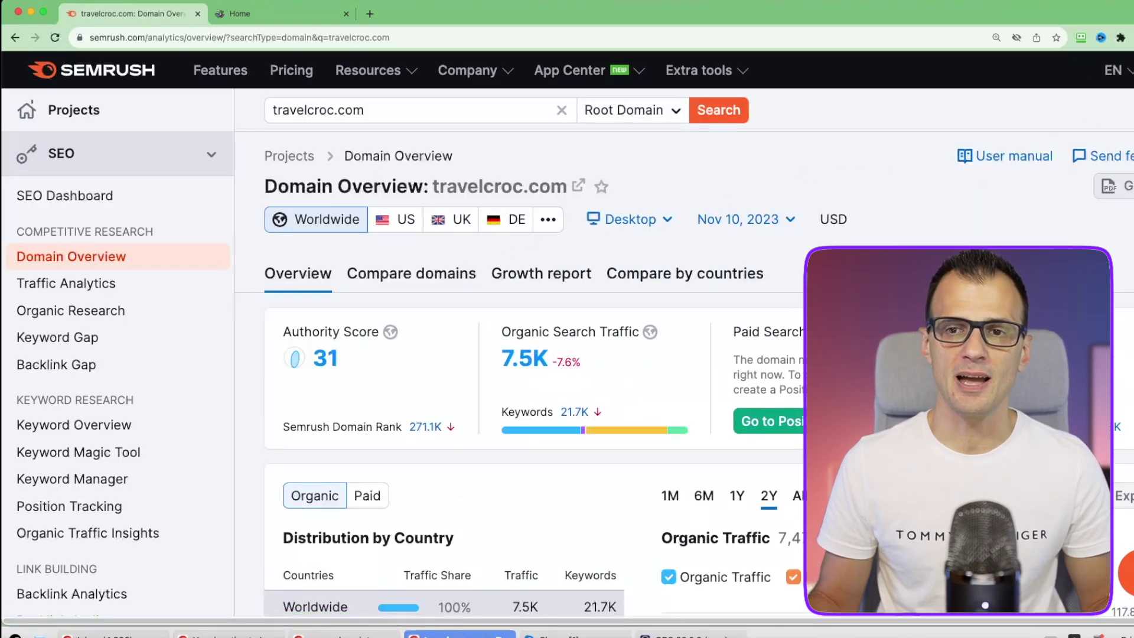
scroll(694, 121, "down", 3)
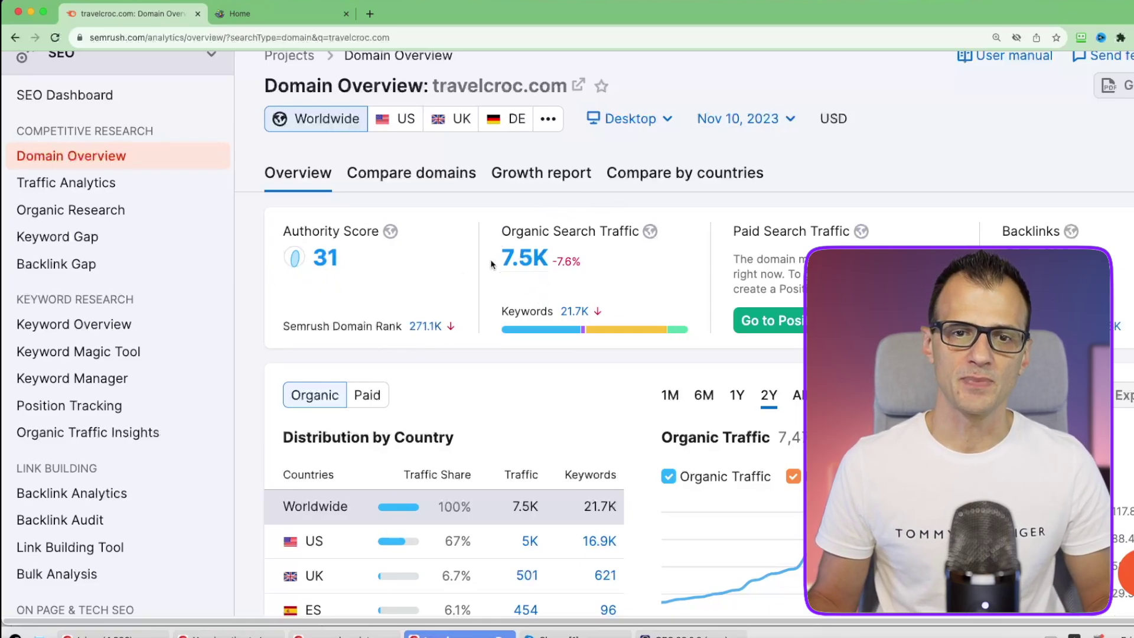
mouse_move(572, 236)
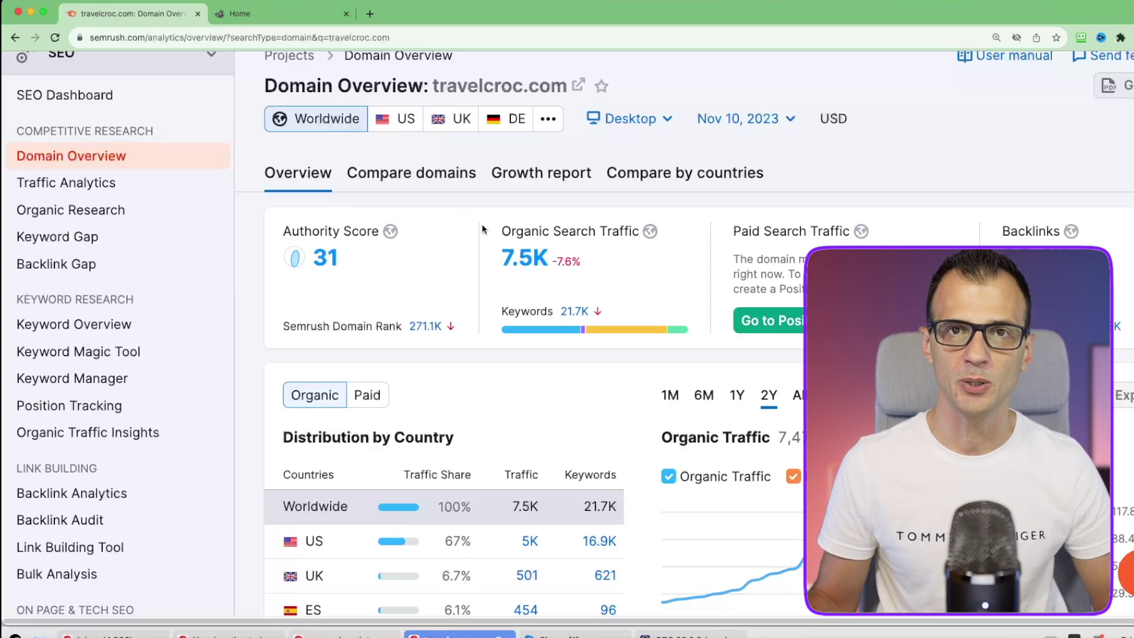
scroll(532, 295, "up", 2)
scroll(556, 479, "down", 5)
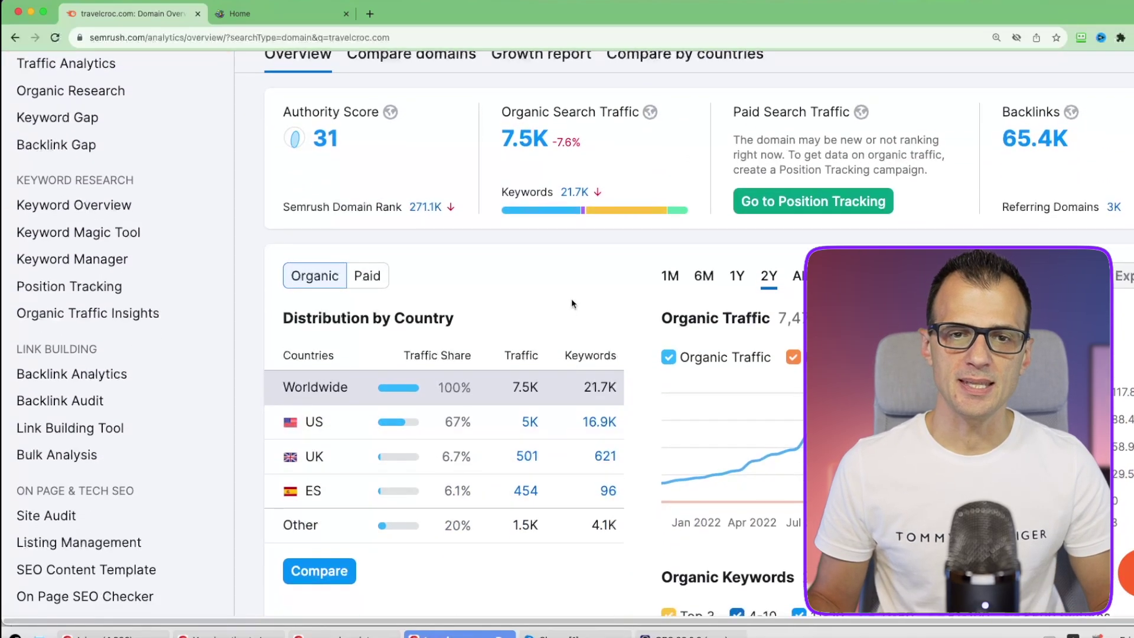
left_click(575, 194)
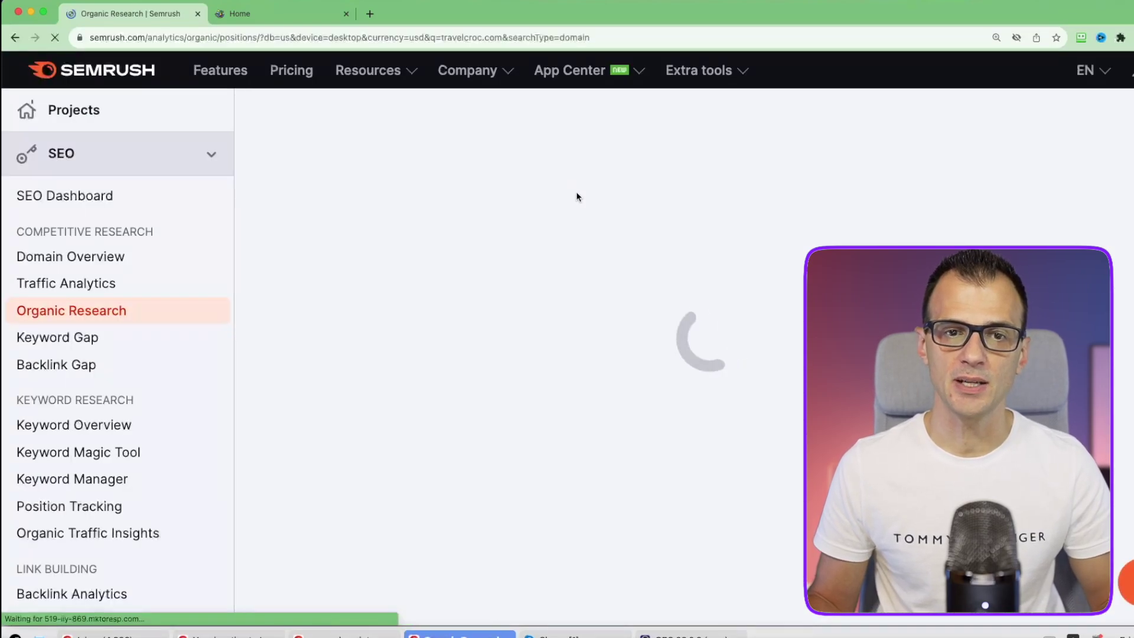
scroll(579, 148, "down", 4)
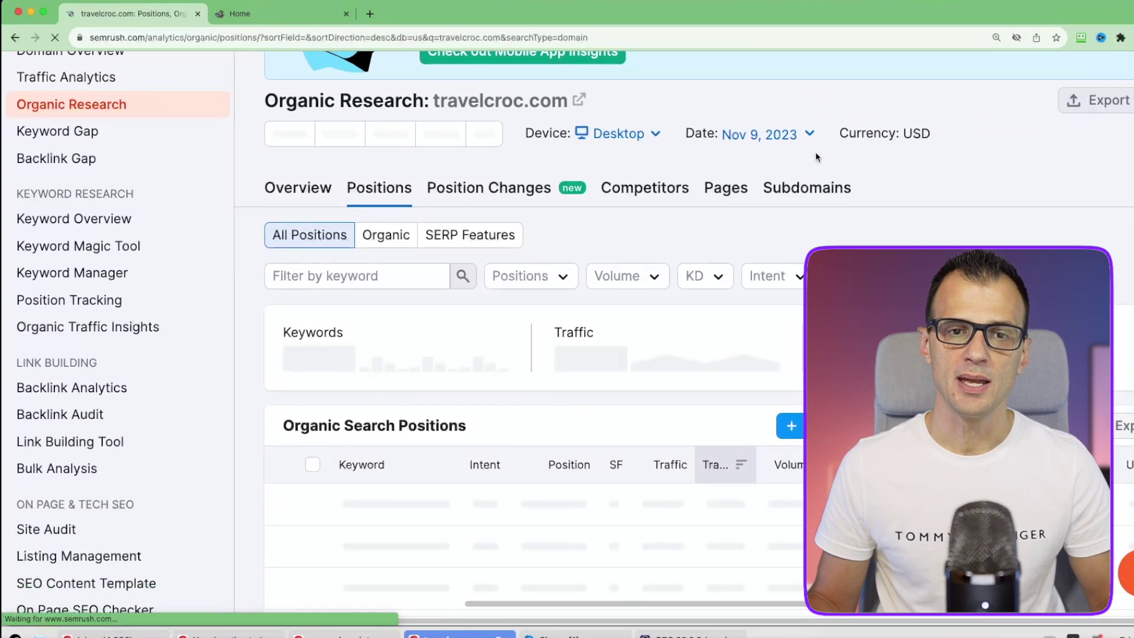
scroll(773, 172, "down", 3)
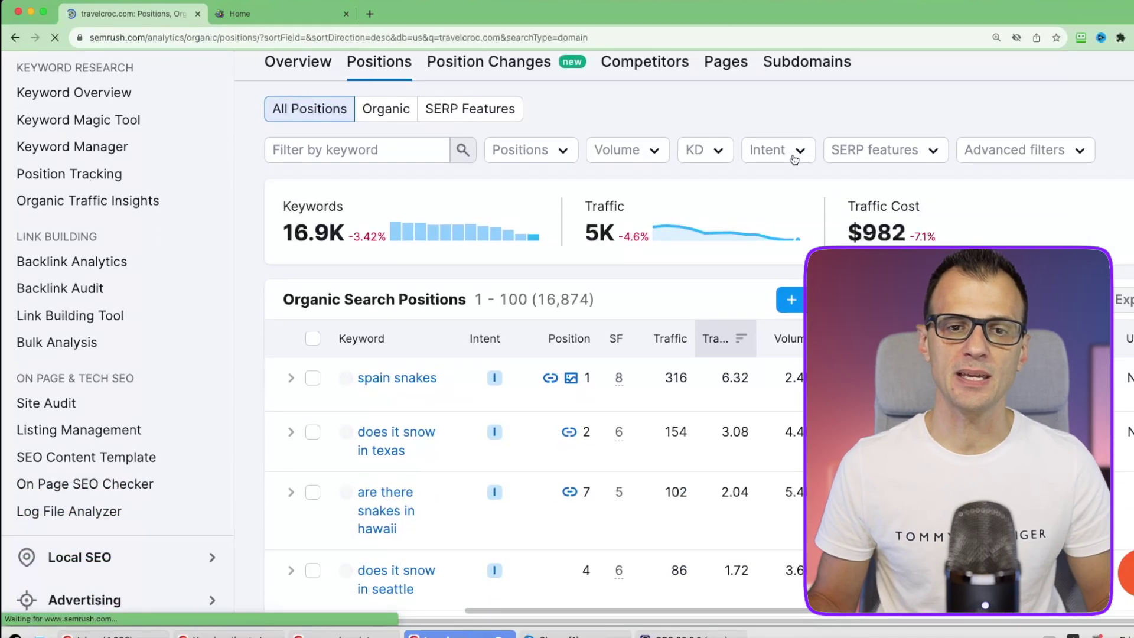
scroll(425, 186, "down", 4)
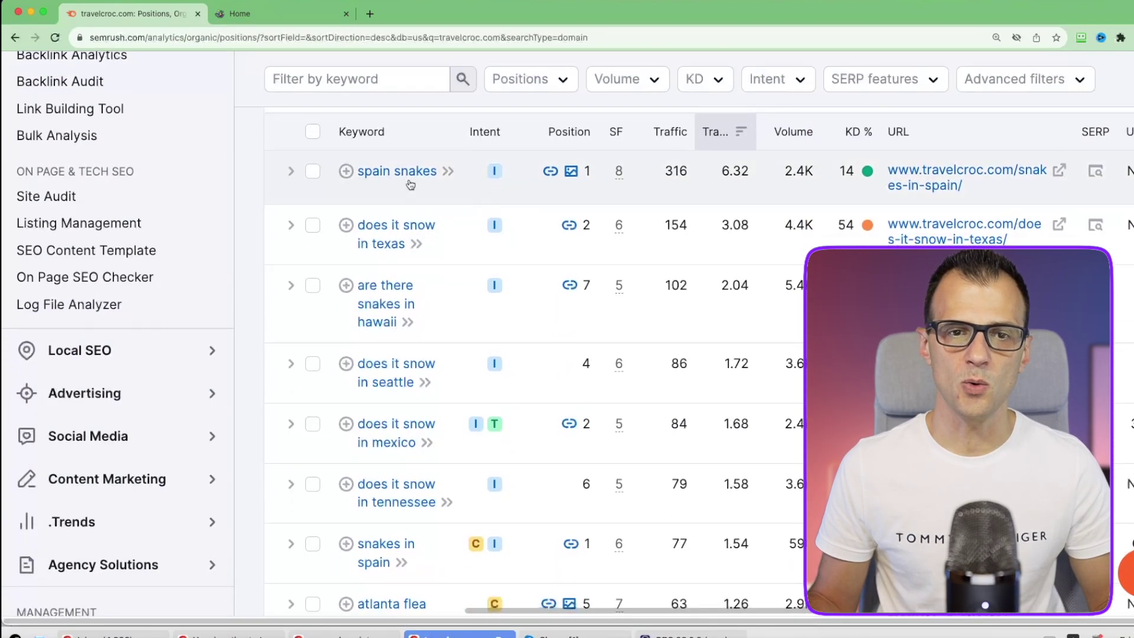
scroll(583, 390, "down", 6)
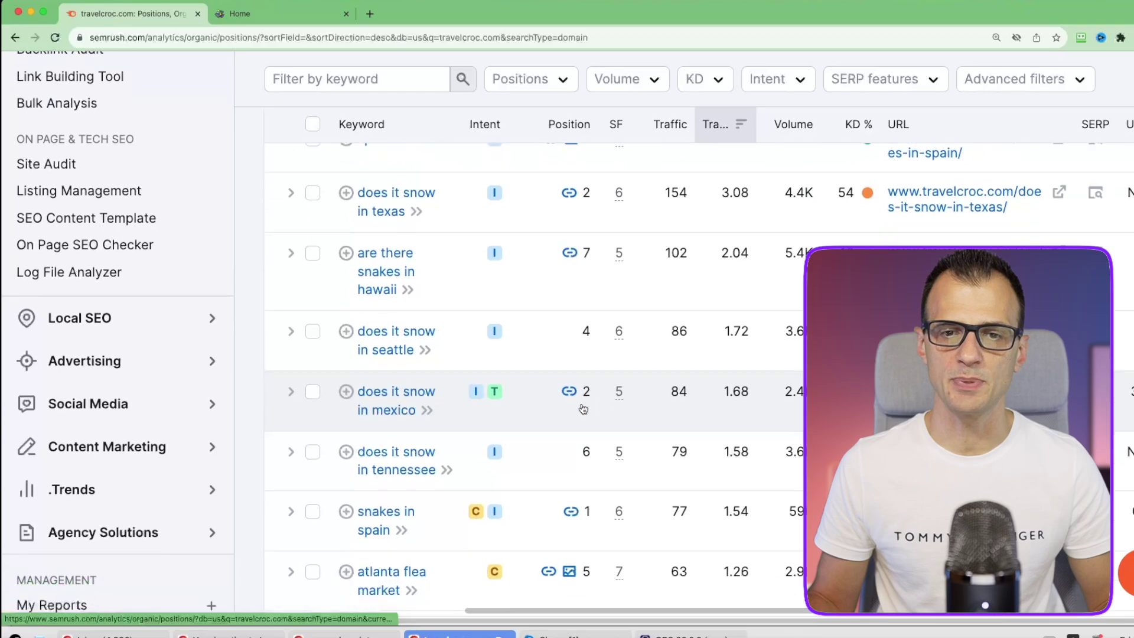
scroll(596, 389, "up", 12)
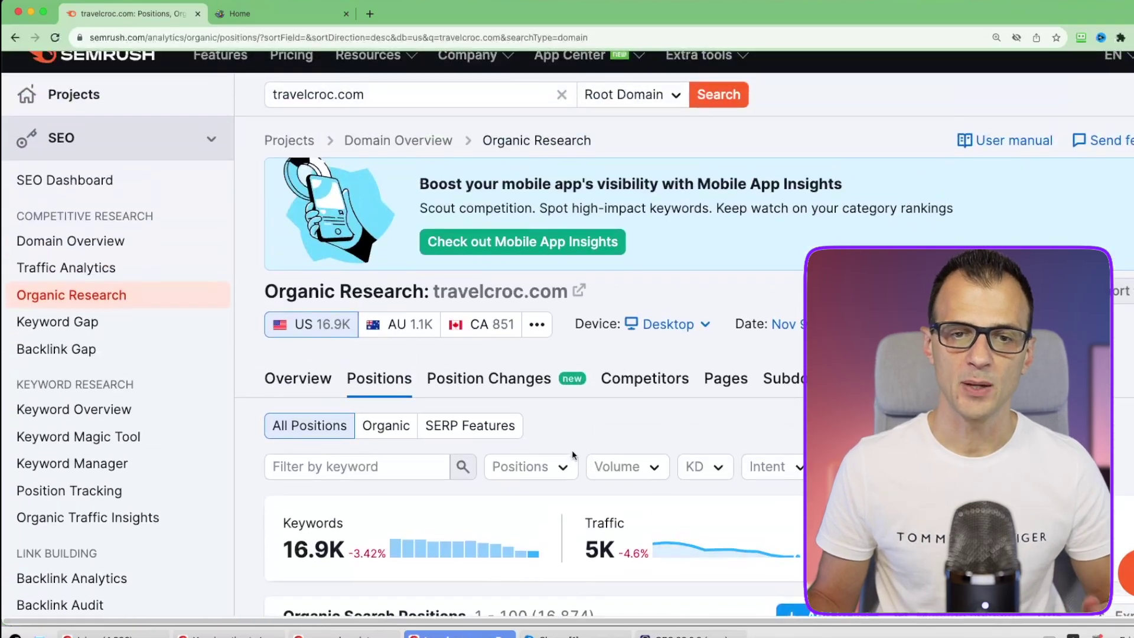
scroll(578, 450, "down", 4)
scroll(599, 461, "up", 4)
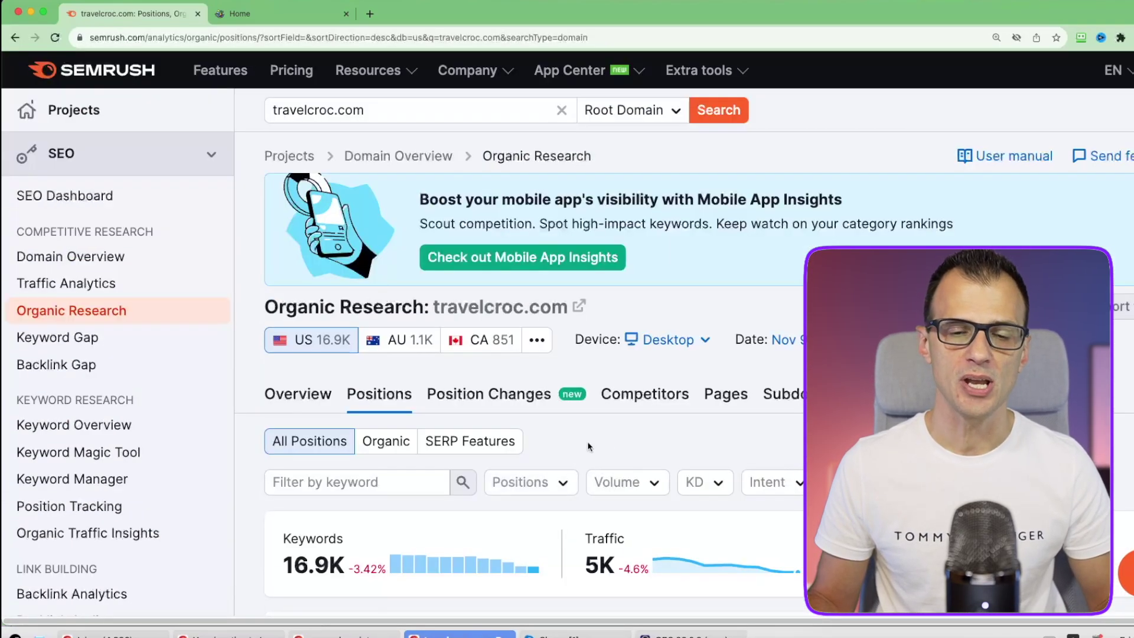
scroll(591, 445, "down", 2)
scroll(619, 412, "down", 3)
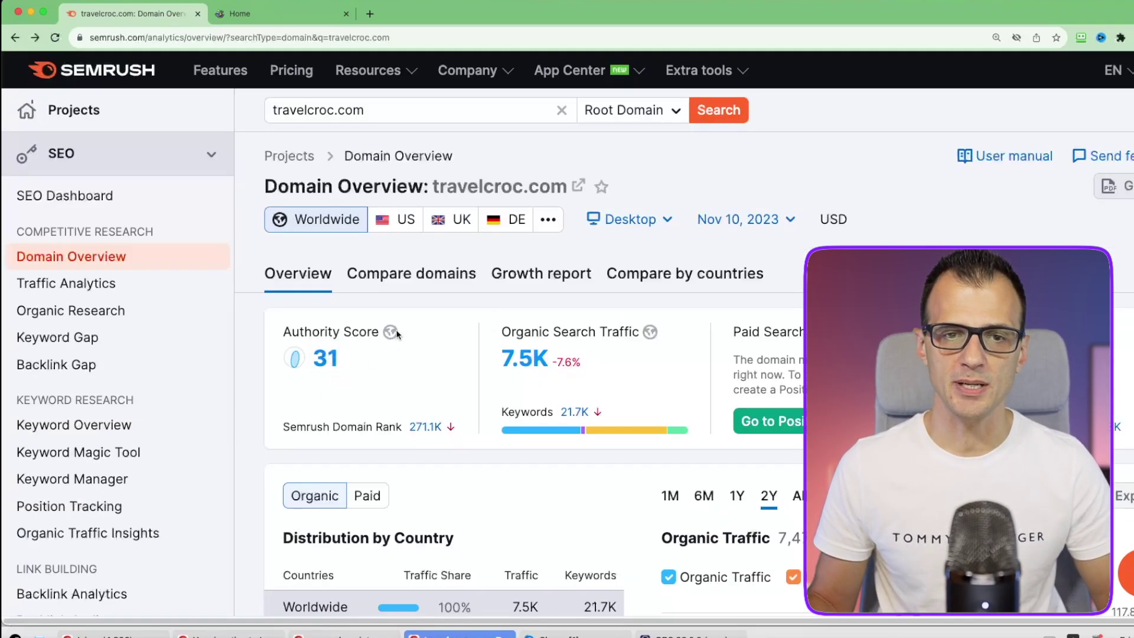
Step: Highlight travelcroc.com's Authority Score of 31, then limit the overview to the US database
mouse_move(302, 332)
left_mouse_down()
mouse_move(380, 370)
mouse_move(284, 336)
left_mouse_up()
left_click(380, 369)
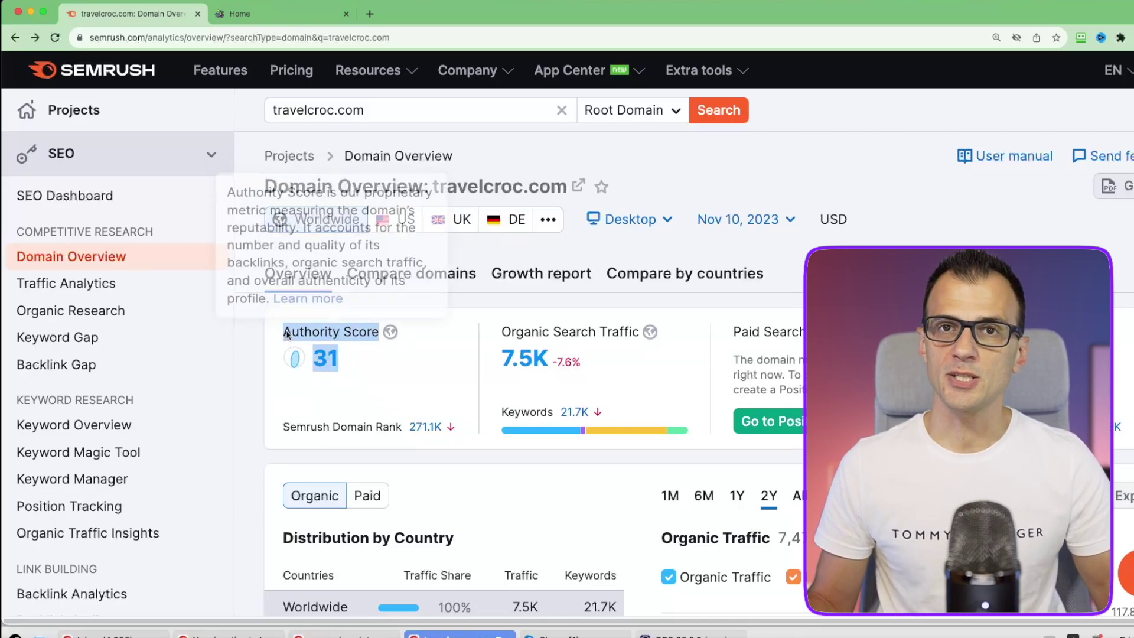
left_click(406, 396)
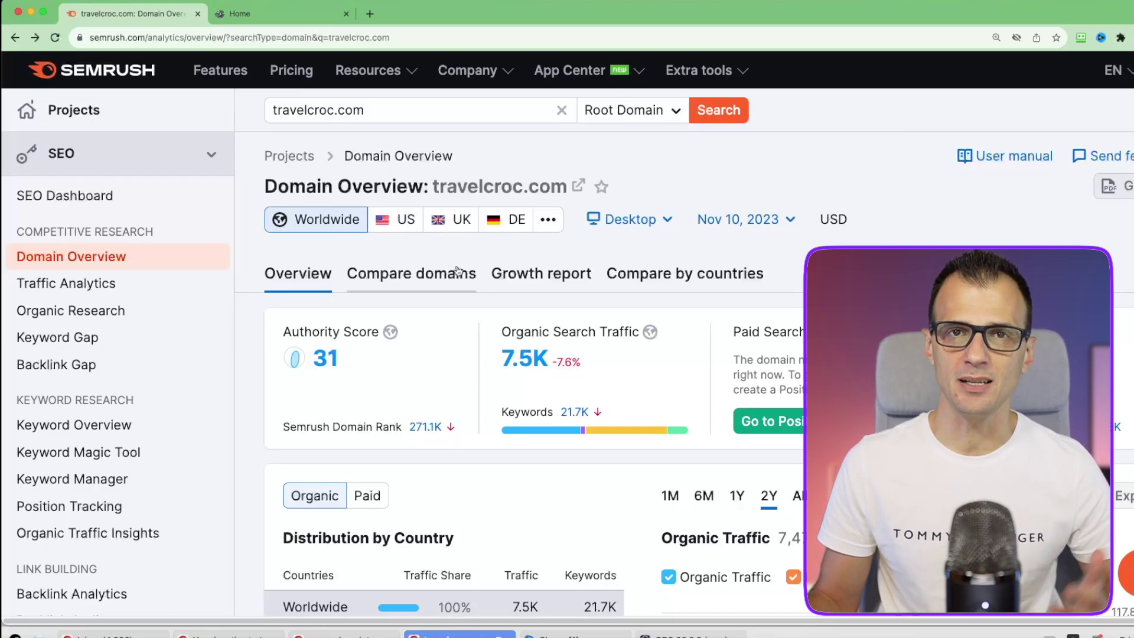
left_click(414, 226)
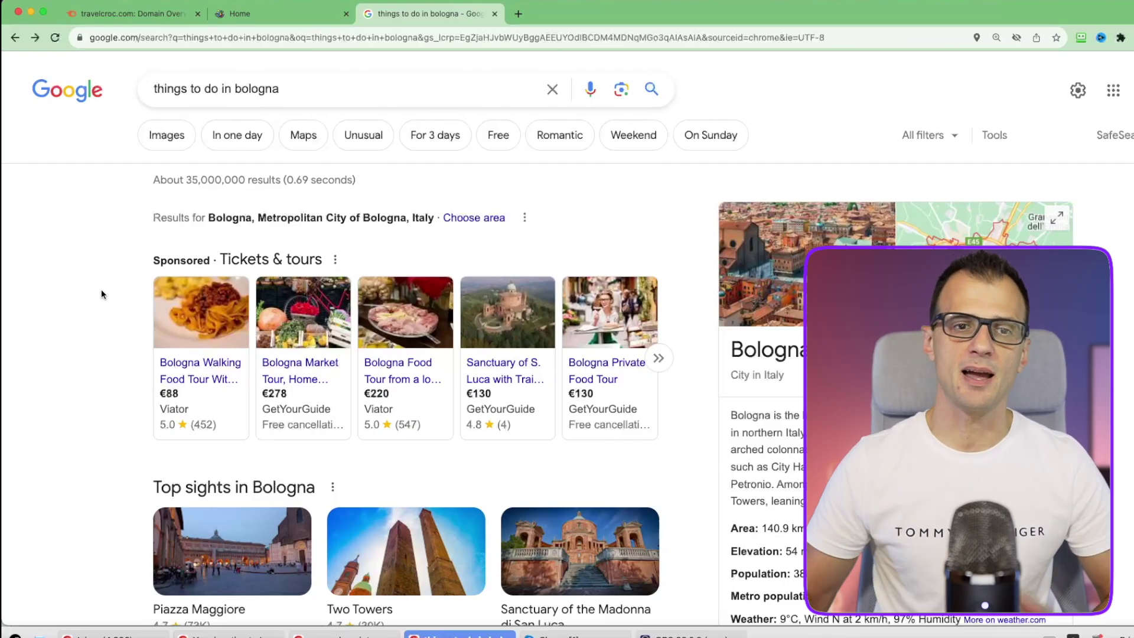
Step: Open The Common Wanderer's Bologna article in its own tab and accept its cookie notice
scroll(101, 292, "down", 8)
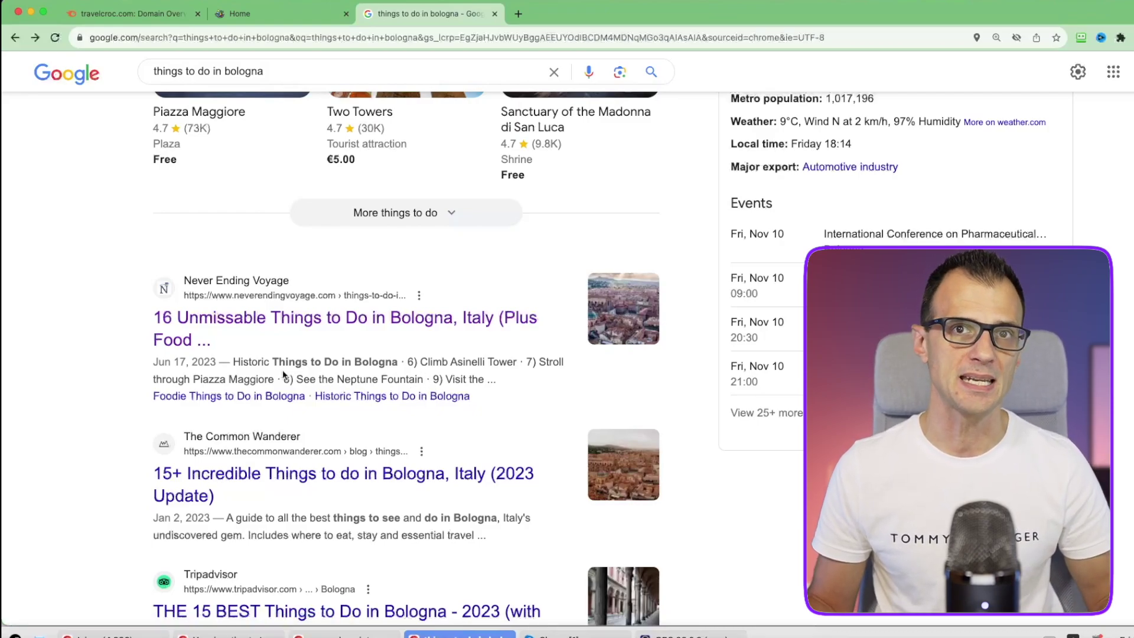
scroll(285, 373, "down", 1)
left_click(187, 477, "super")
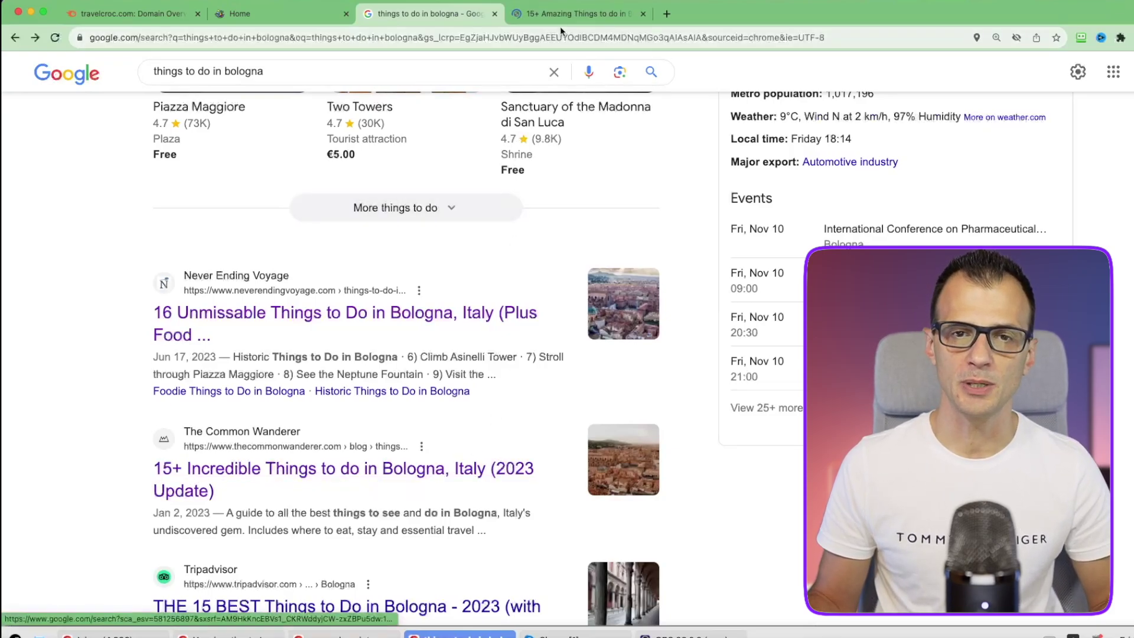
left_click(563, 17)
left_click(749, 424)
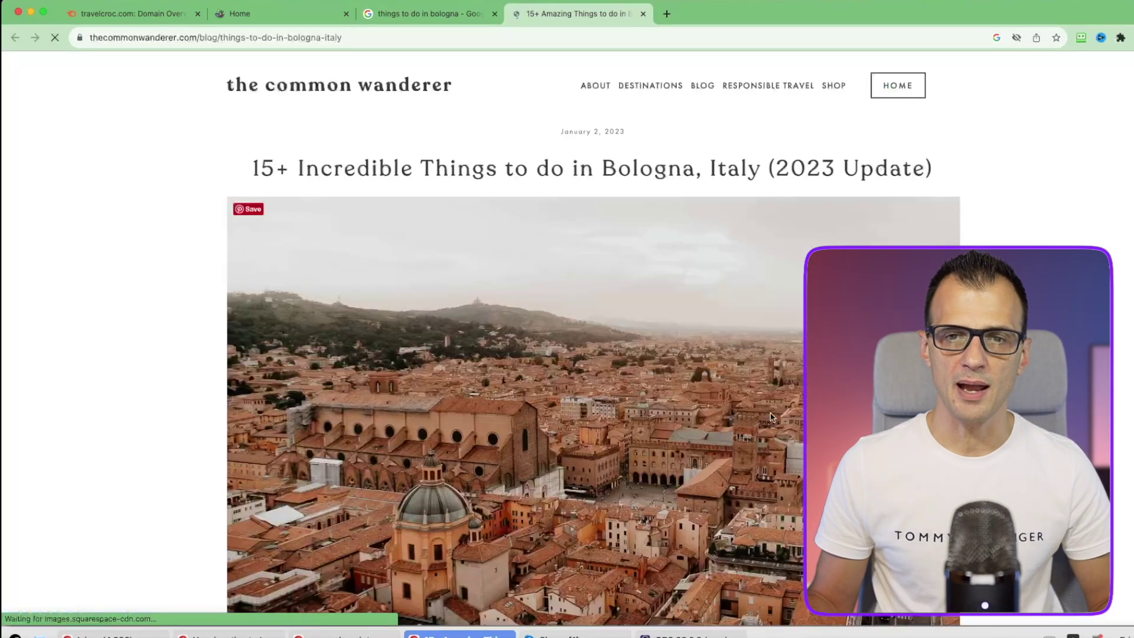
Step: Zoom in on the Bologna article and go to The Common Wanderer's About page
scroll(1024, 204, "down", 7)
scroll(1027, 210, "down", 5)
scroll(1028, 201, "up", 15)
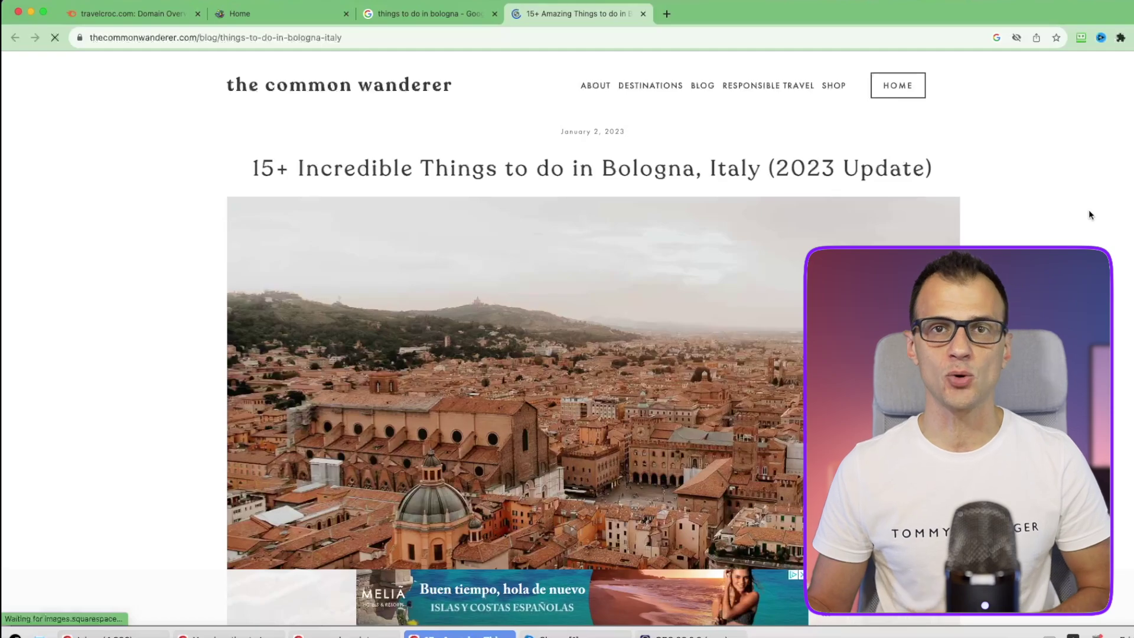
key("super+equal")
key("super+equal")
key("super+equal")
left_click(599, 104)
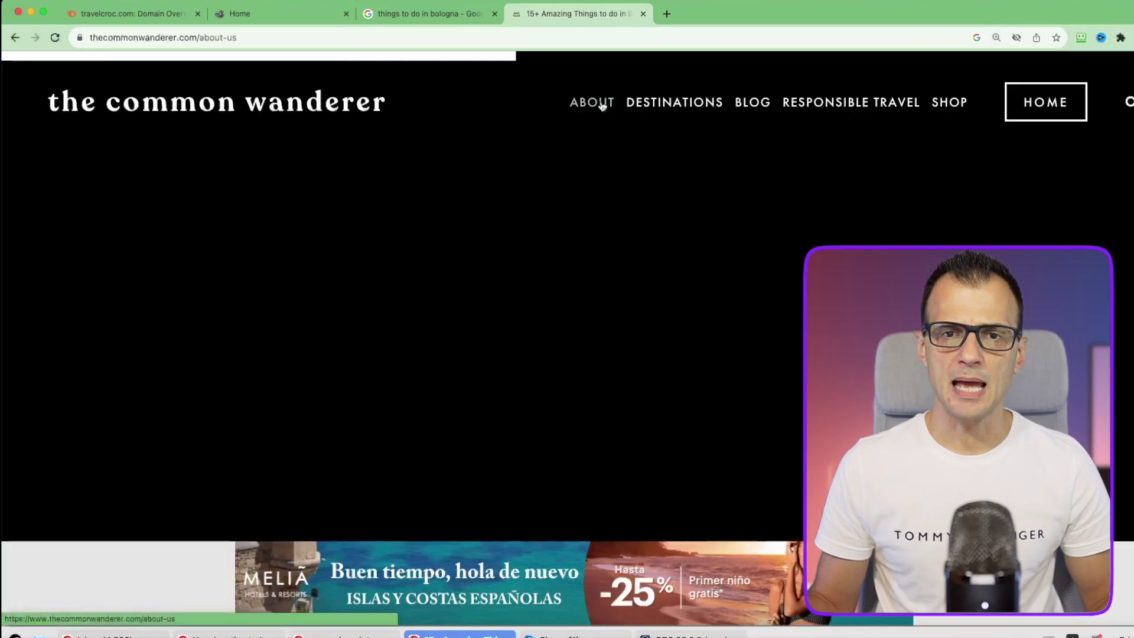
Step: Read the About Us page and select the thecommonwanderer.com domain in the address bar
scroll(744, 248, "down", 10)
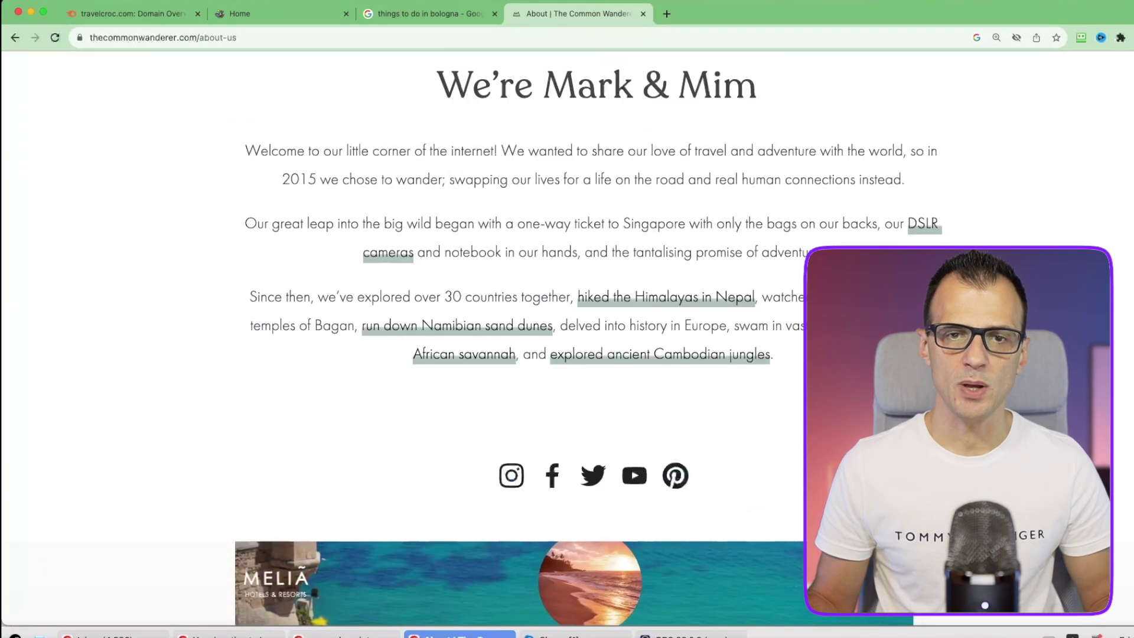
scroll(602, 222, "up", 2)
left_click_drag(431, 190, 723, 127)
scroll(724, 127, "down", 1)
scroll(567, 295, "down", 5)
scroll(567, 295, "down", 1)
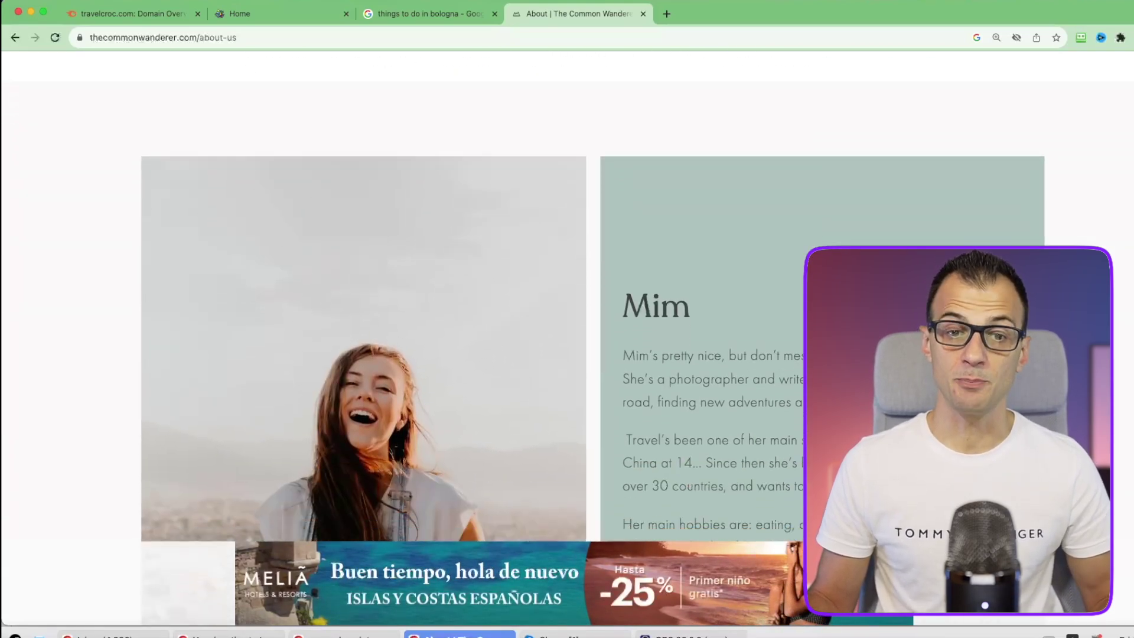
scroll(567, 296, "down", 4)
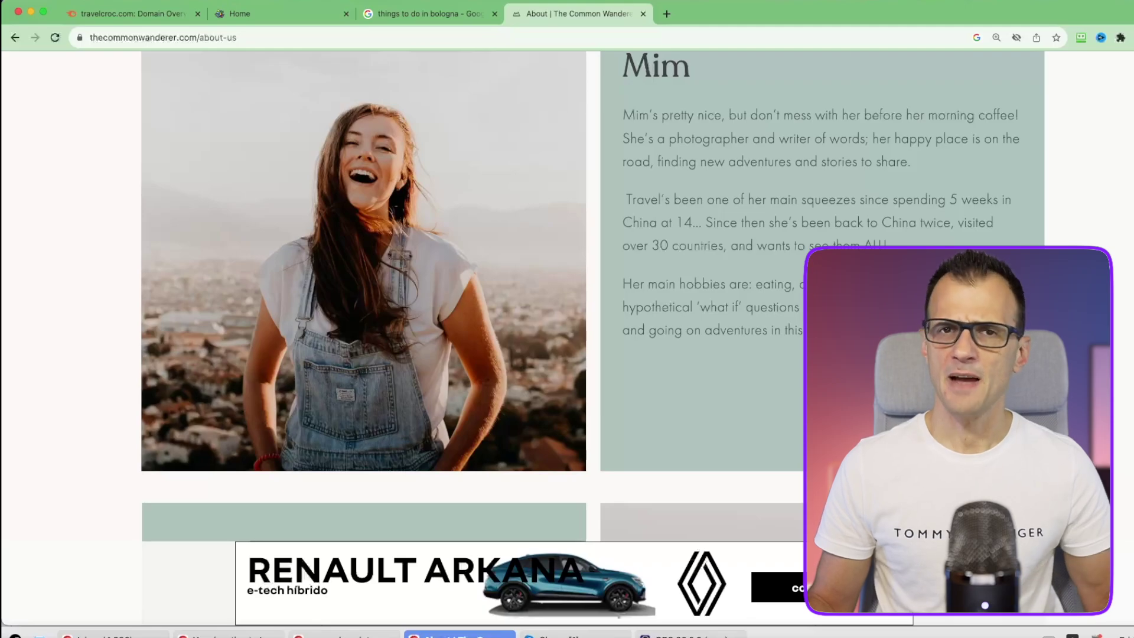
scroll(650, 52, "up", 15)
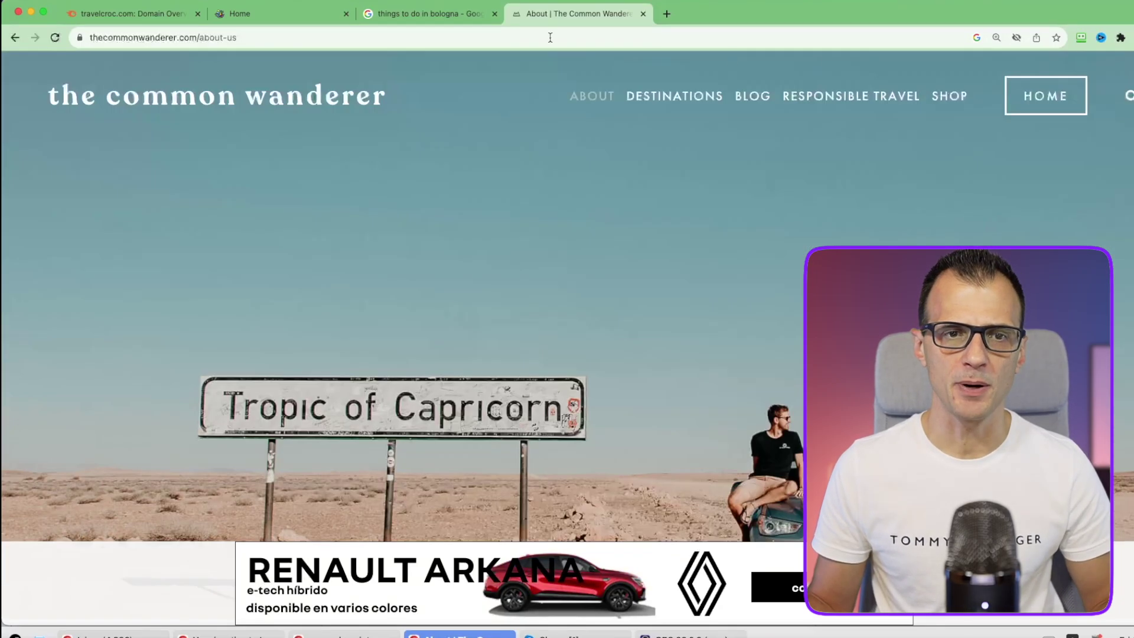
left_click_drag(141, 38, 248, 39)
key("super+c")
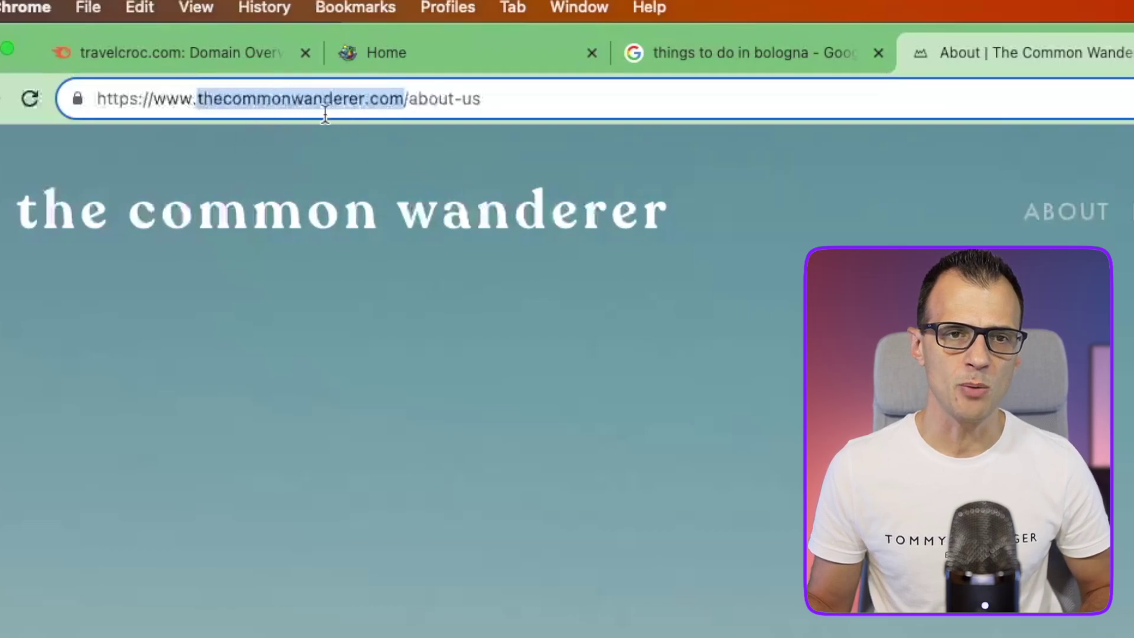
Step: Replace travelcroc.com with thecommonwanderer.com in Semrush's domain search and run its overview
left_click(178, 53)
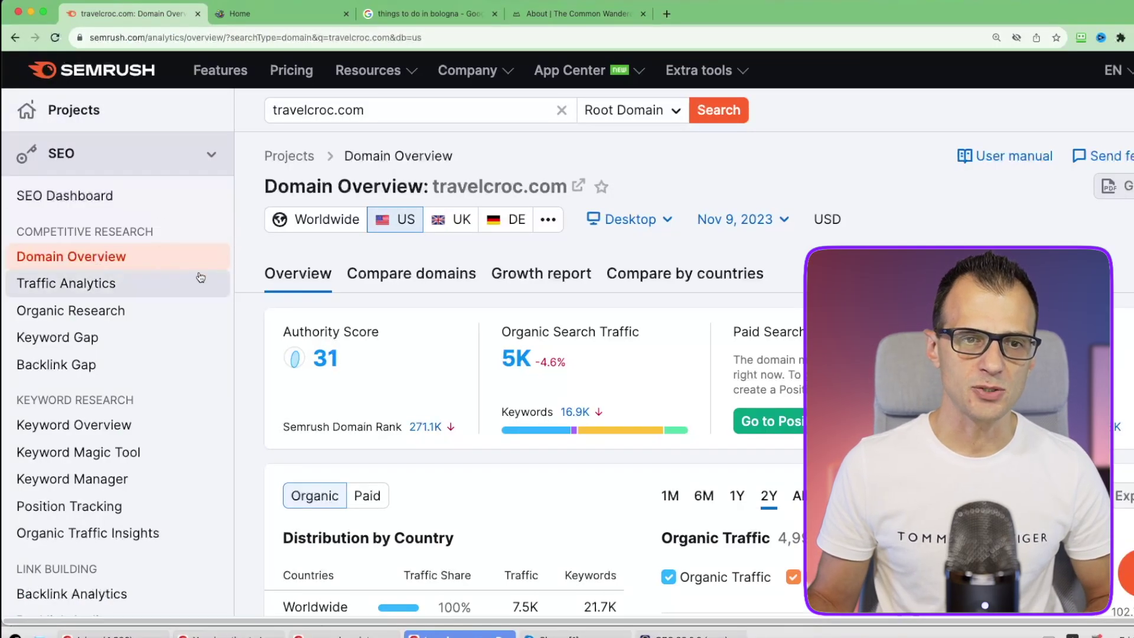
left_click(403, 109)
key("super+a")
key("super+v")
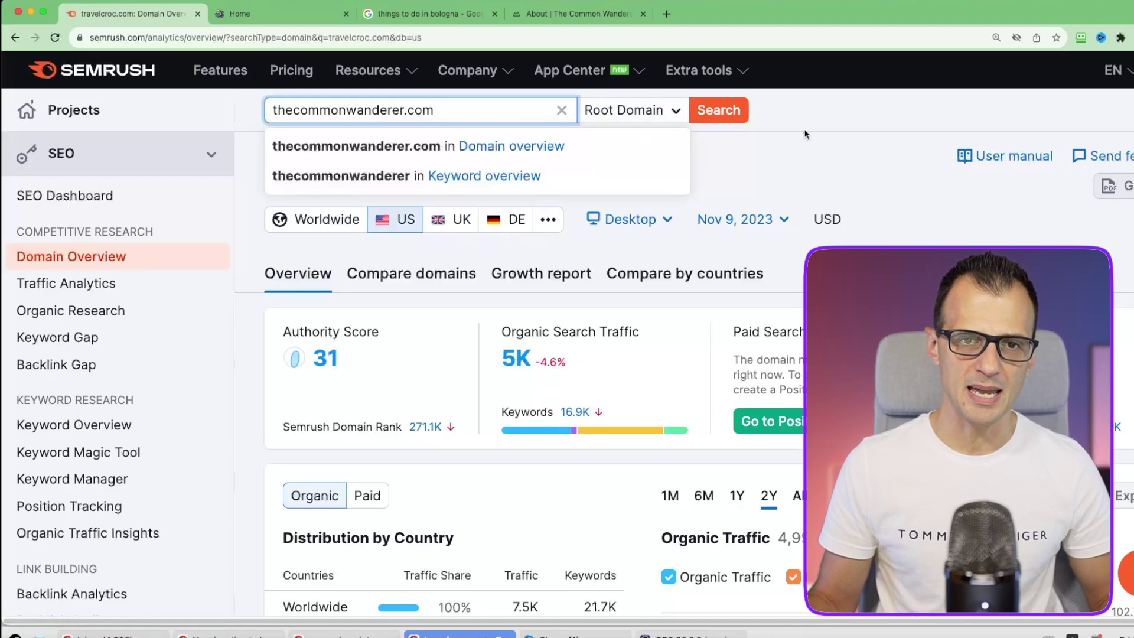
left_click(245, 177)
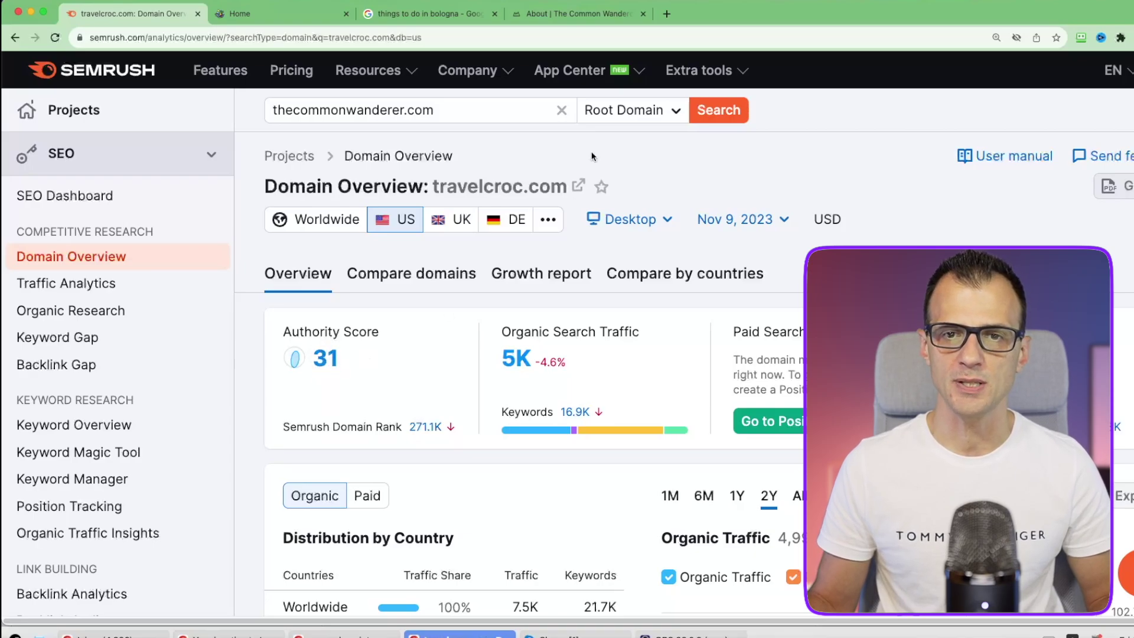
left_click(715, 117)
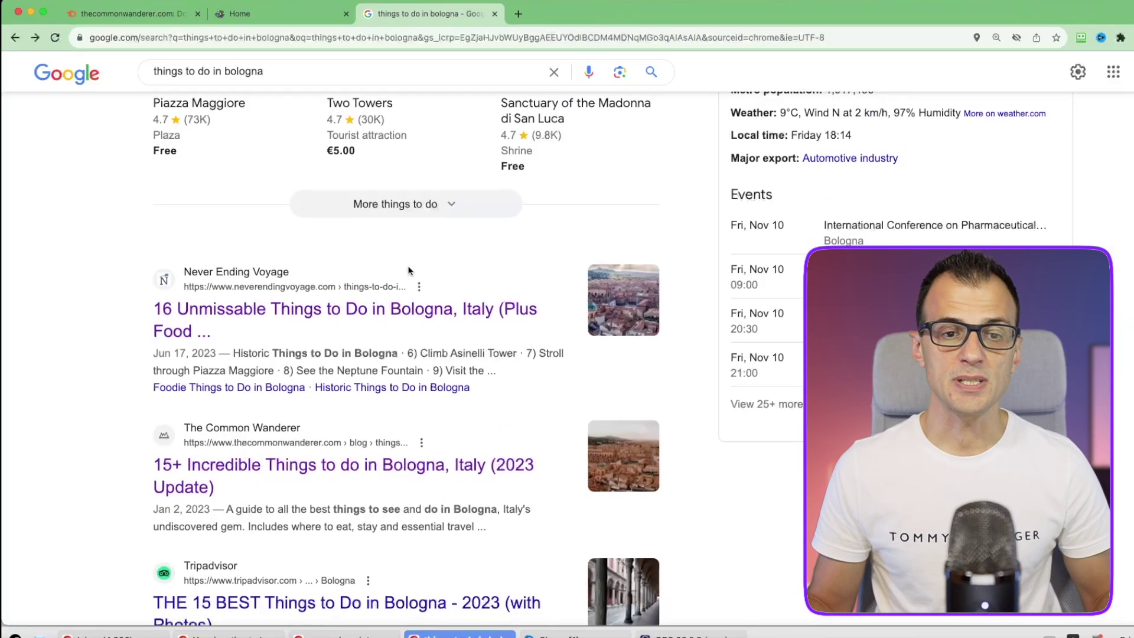
scroll(408, 265, "down", 3)
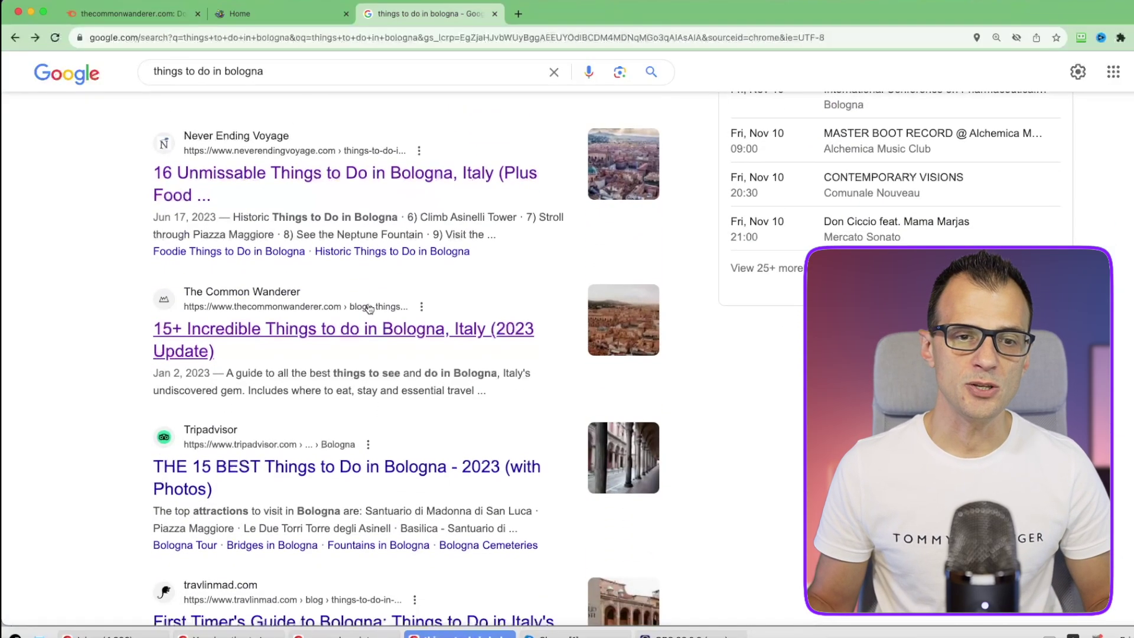
Step: Zoom the results to 150%, switch to the Life On The Mediterranean guide, and decline consent
scroll(225, 290, "down", 5)
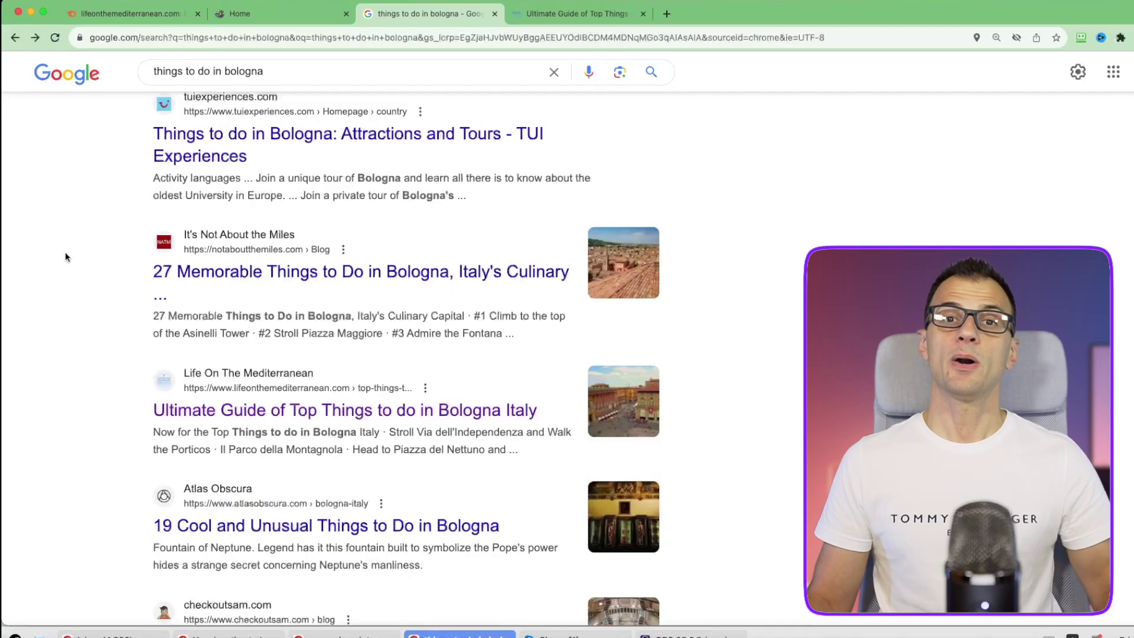
scroll(116, 371, "down", 1)
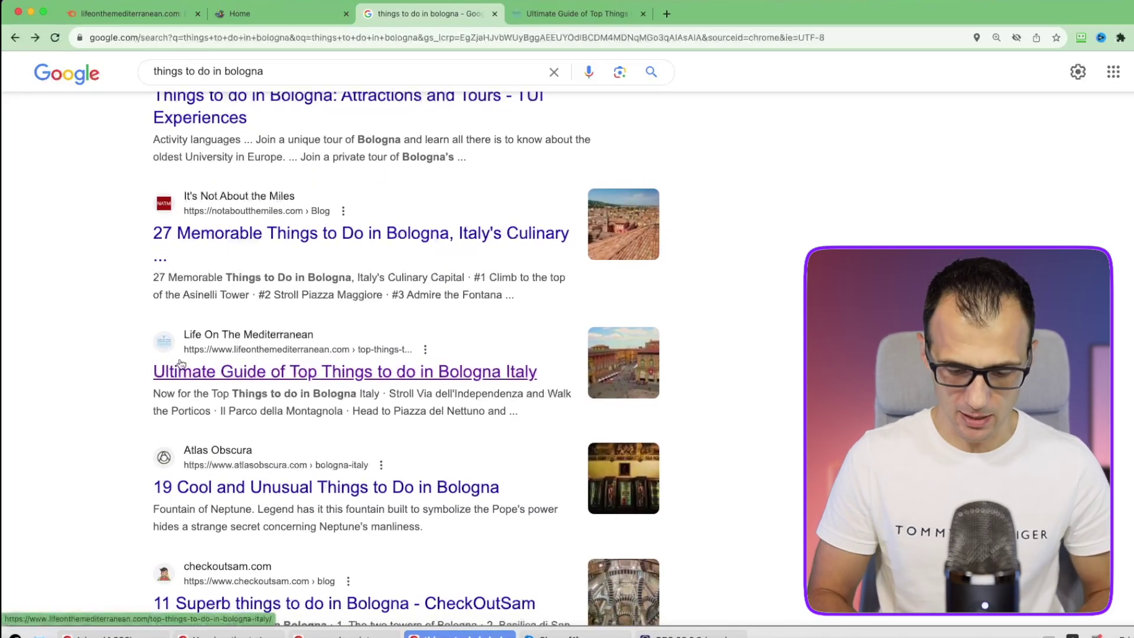
key("super+equal")
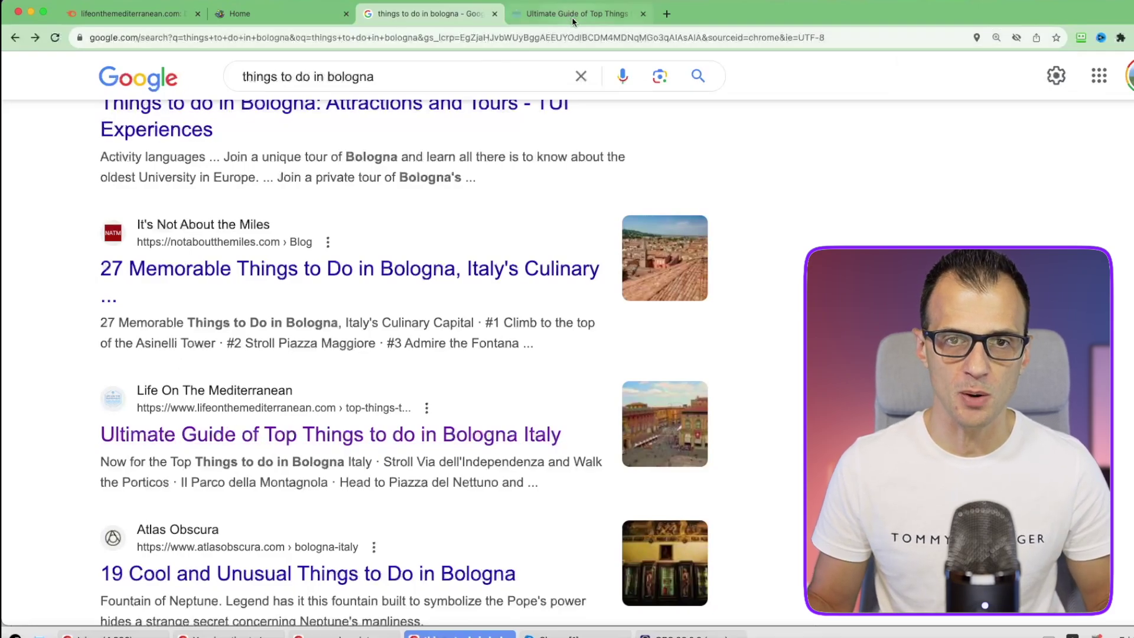
left_click(567, 14)
left_click(580, 467)
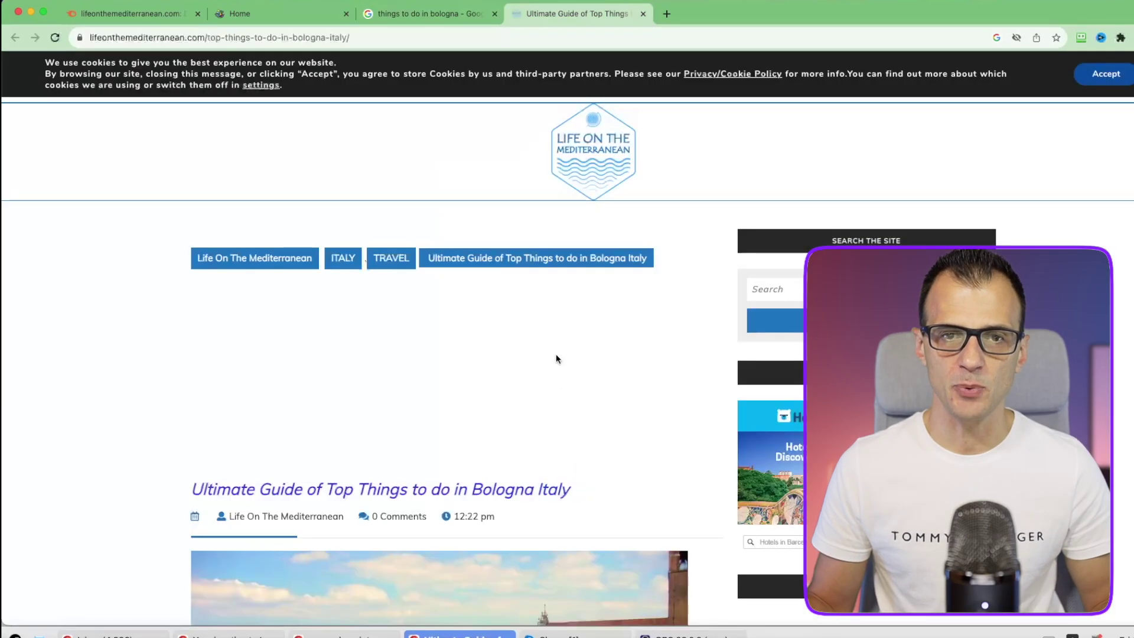
Step: Accept Life On The Mediterranean's cookie notice and scroll through the Bologna guide
left_click(1105, 73)
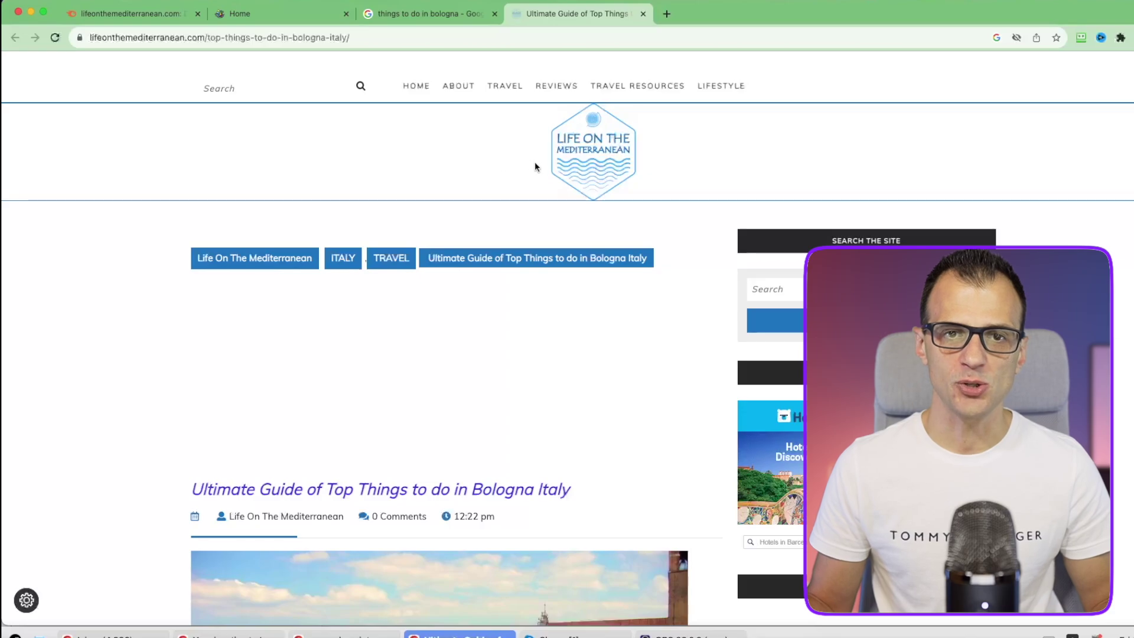
scroll(242, 223, "down", 10)
scroll(242, 224, "down", 5)
scroll(162, 311, "up", 15)
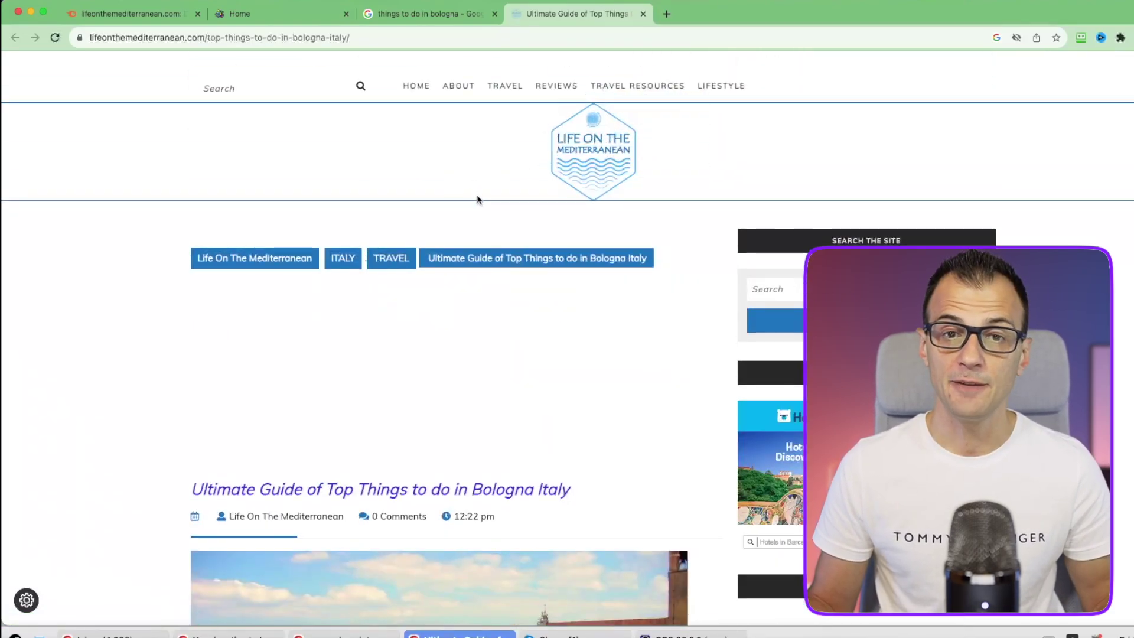
Step: Read the About page's first-blog paragraph, then return to Semrush's lifeonthemediterranean.com overview
left_click(454, 104)
scroll(124, 319, "down", 10)
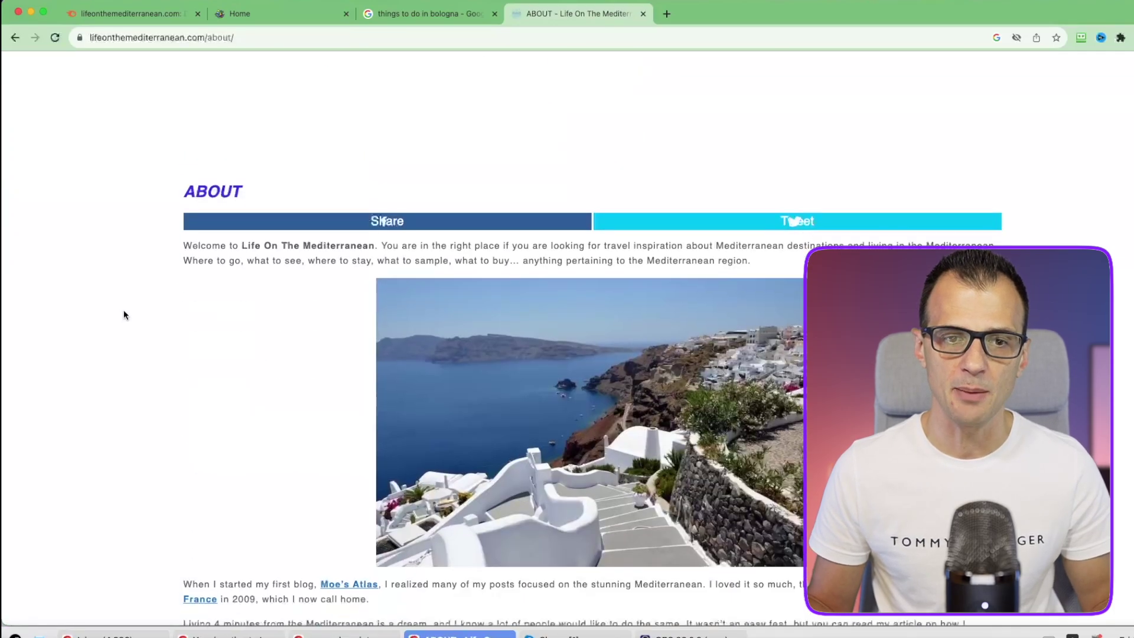
scroll(124, 332, "down", 10)
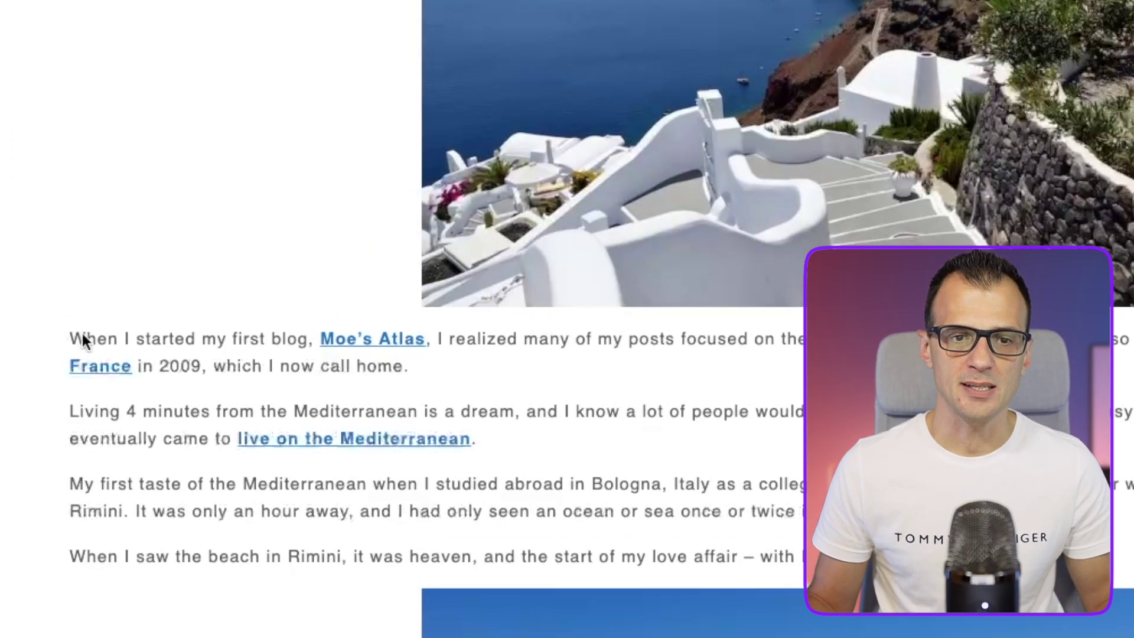
left_click_drag(83, 339, 461, 398)
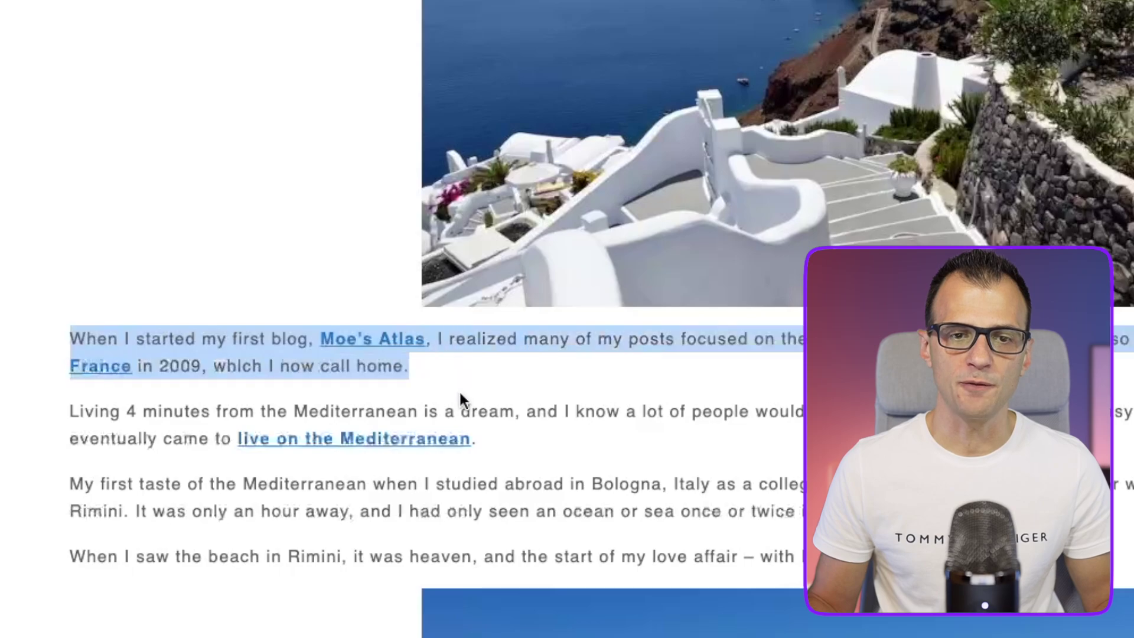
left_click(637, 405)
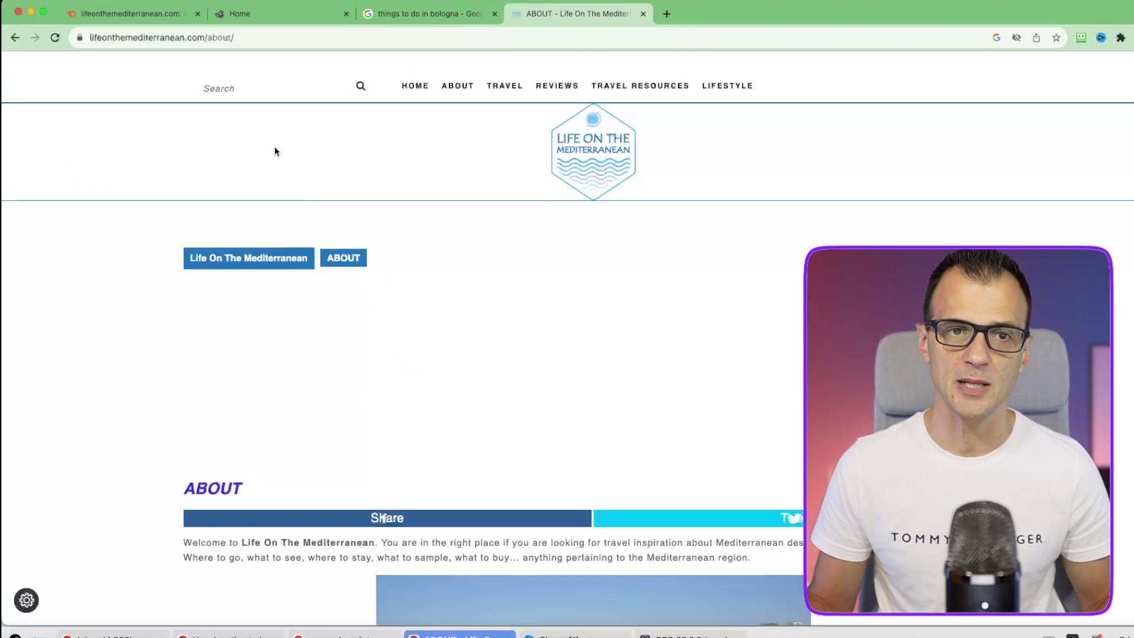
left_click(133, 13)
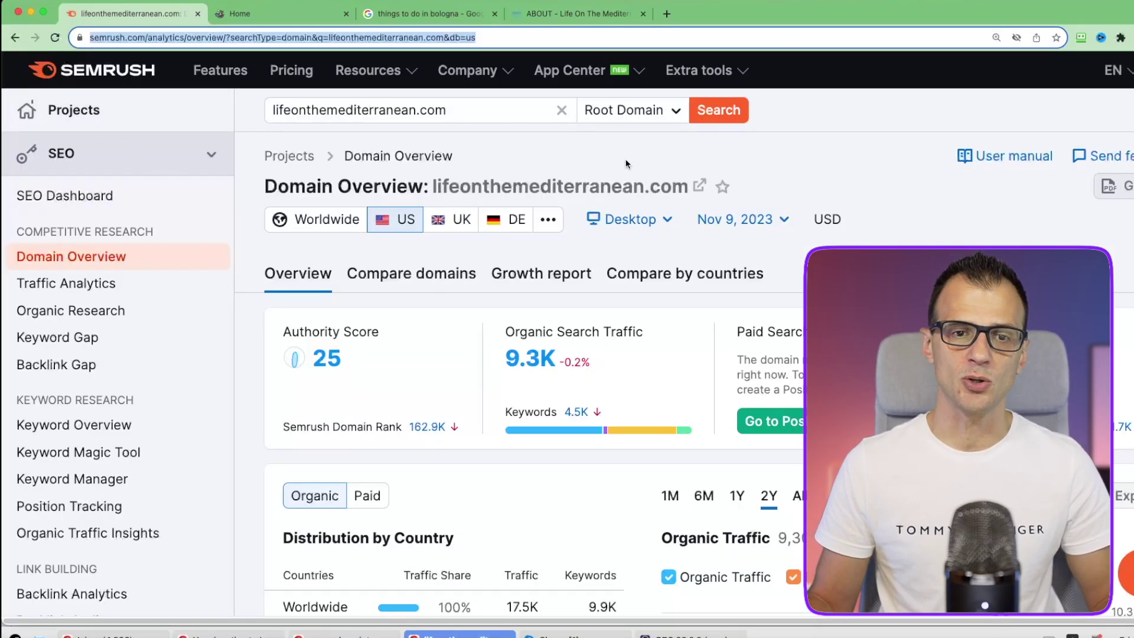
left_click_drag(342, 363, 279, 320)
left_click(377, 346)
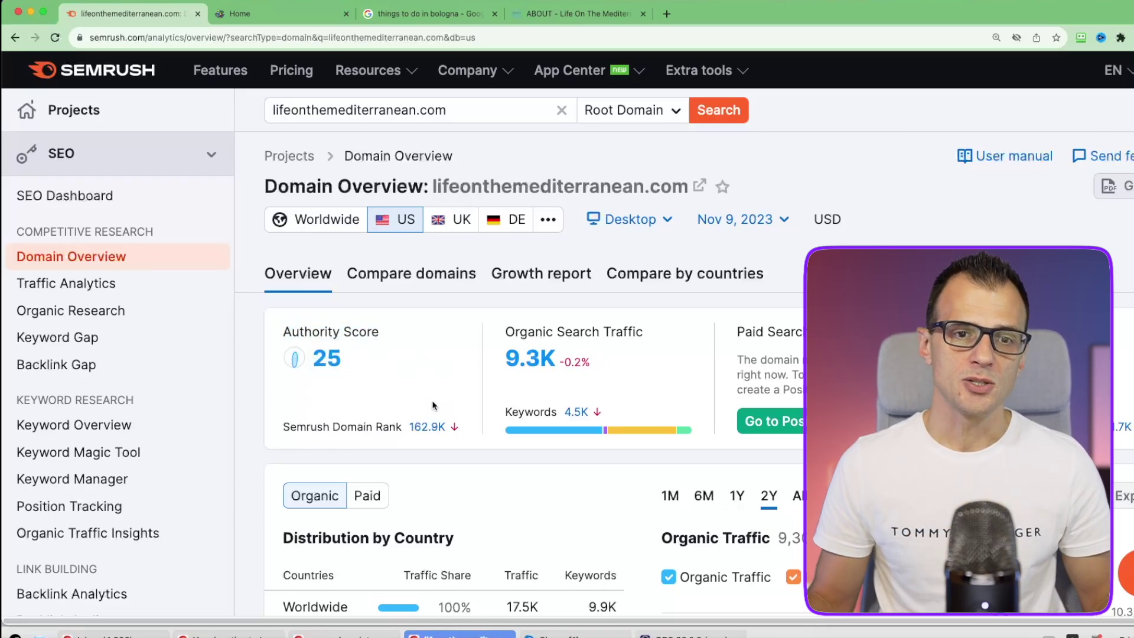
left_click_drag(391, 372, 315, 318)
scroll(419, 331, "down", 1)
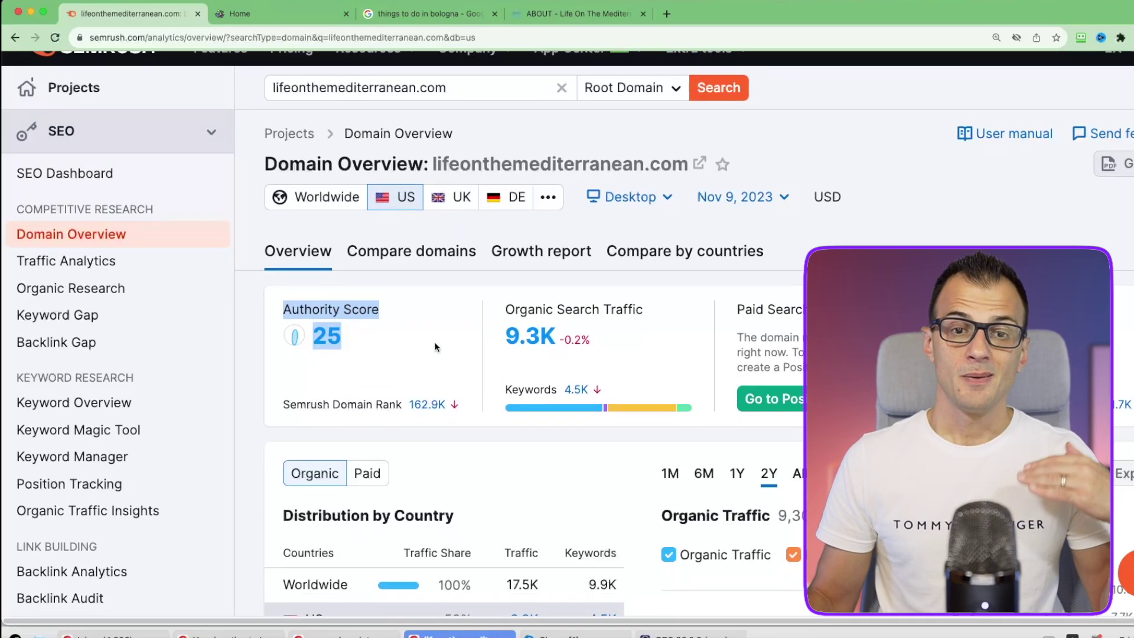
left_click(438, 378)
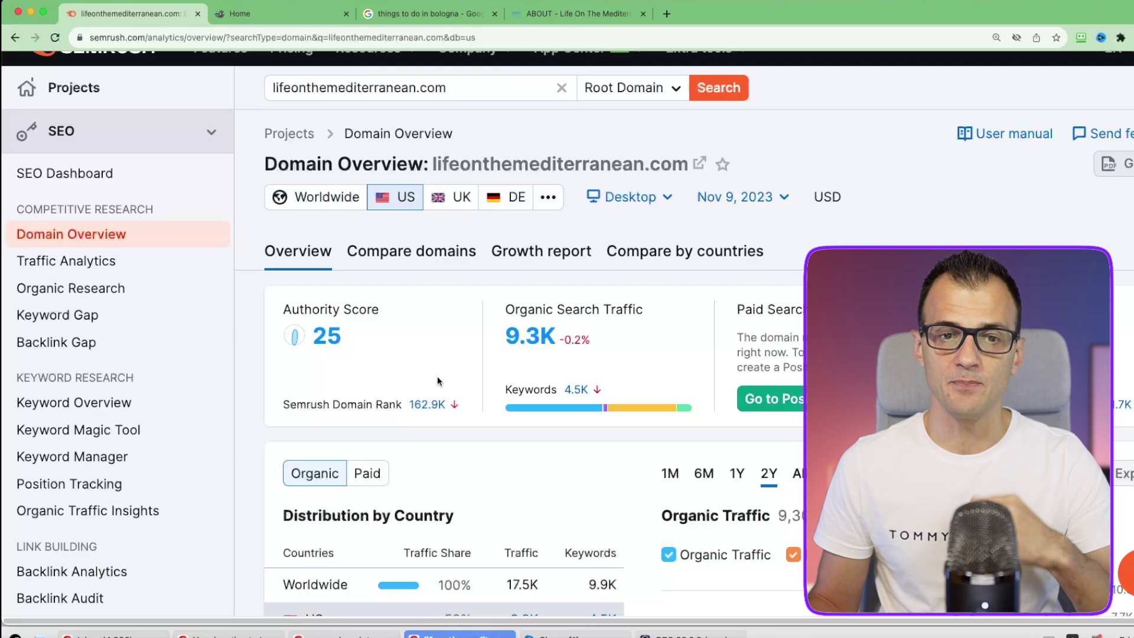
scroll(406, 338, "down", 3)
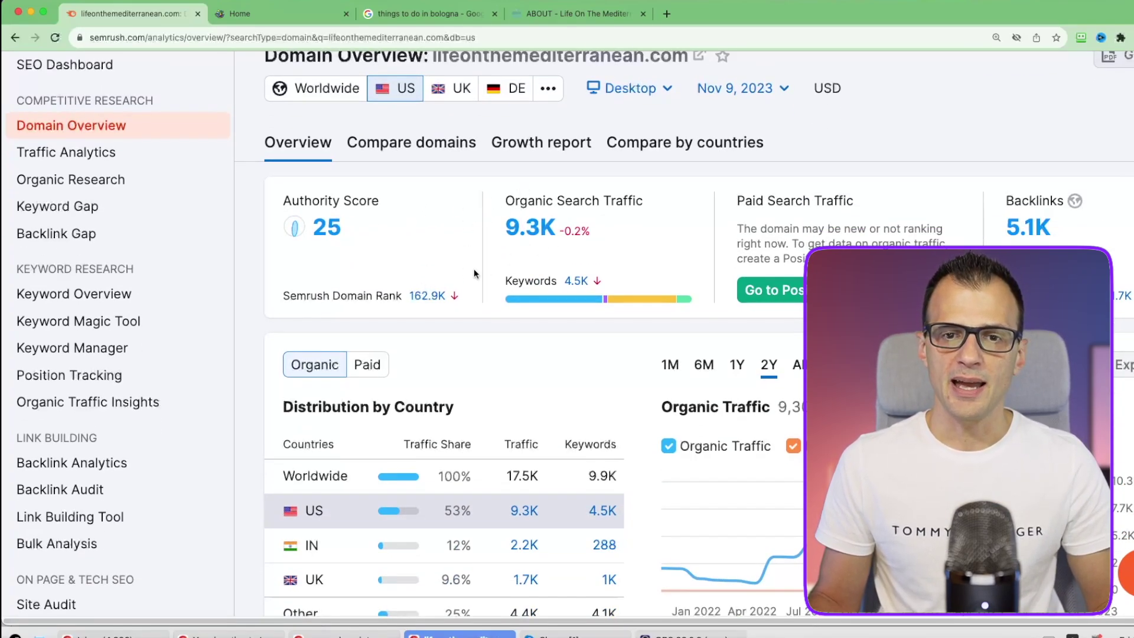
left_click(576, 282)
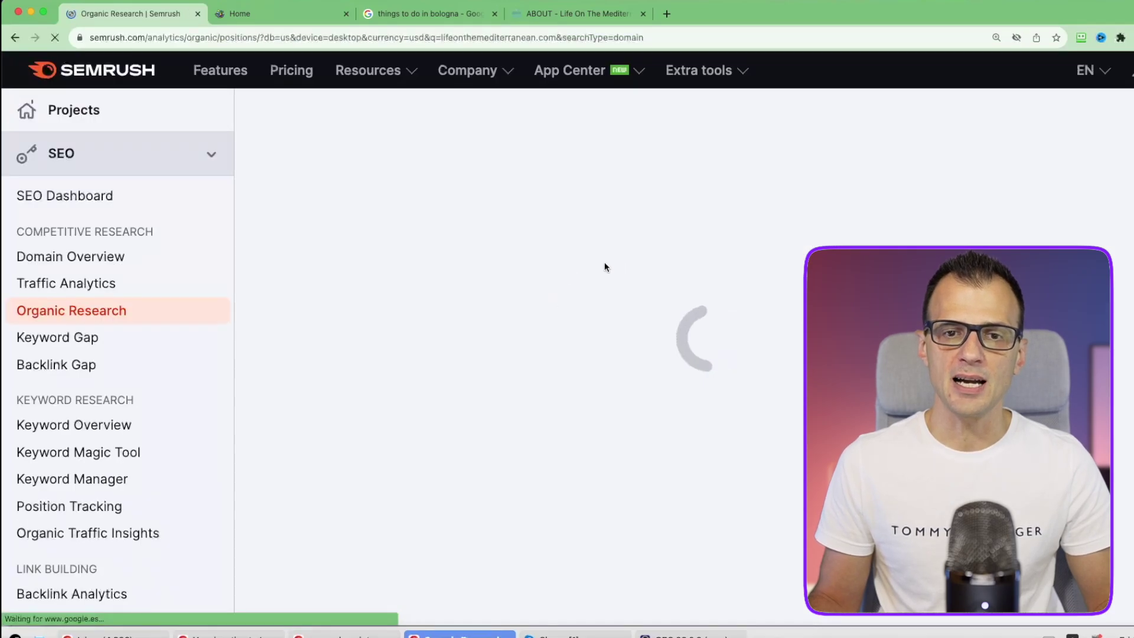
Step: Open lifeonthemediterranean.com's 4.5K ranking keywords in Organic Research
left_click(14, 37)
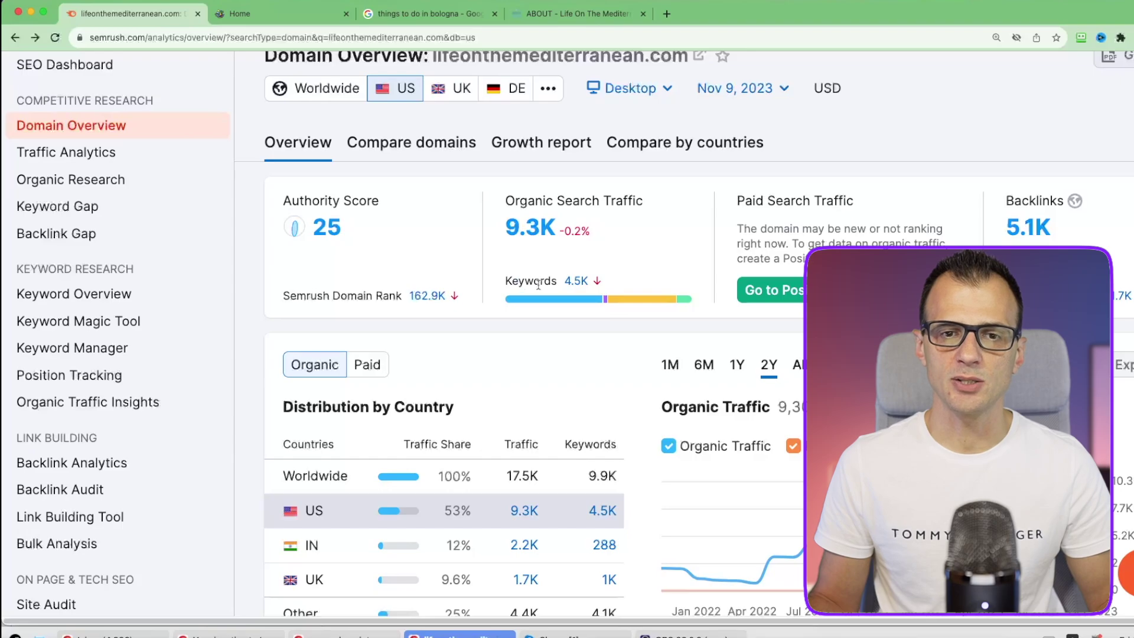
left_click(572, 283)
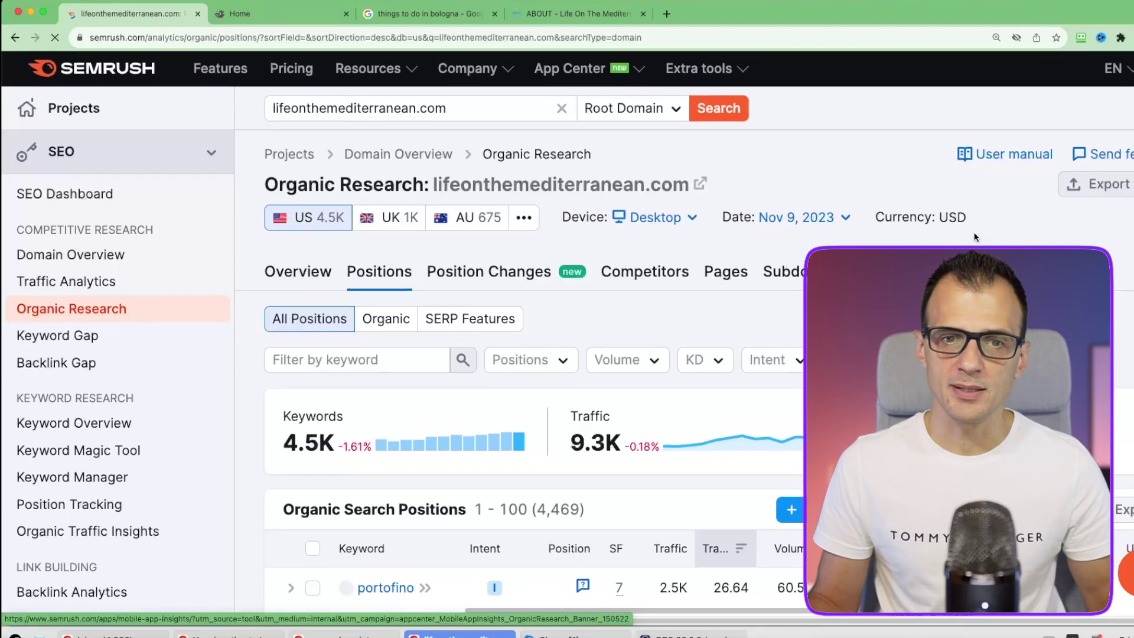
scroll(962, 200, "down", 3)
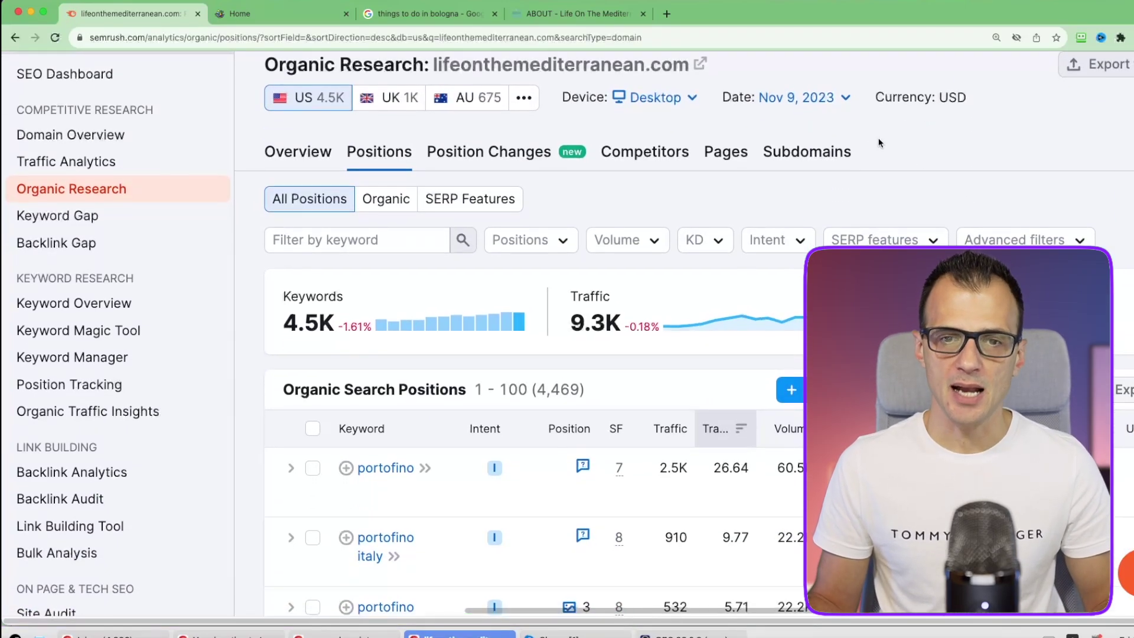
scroll(956, 142, "down", 2)
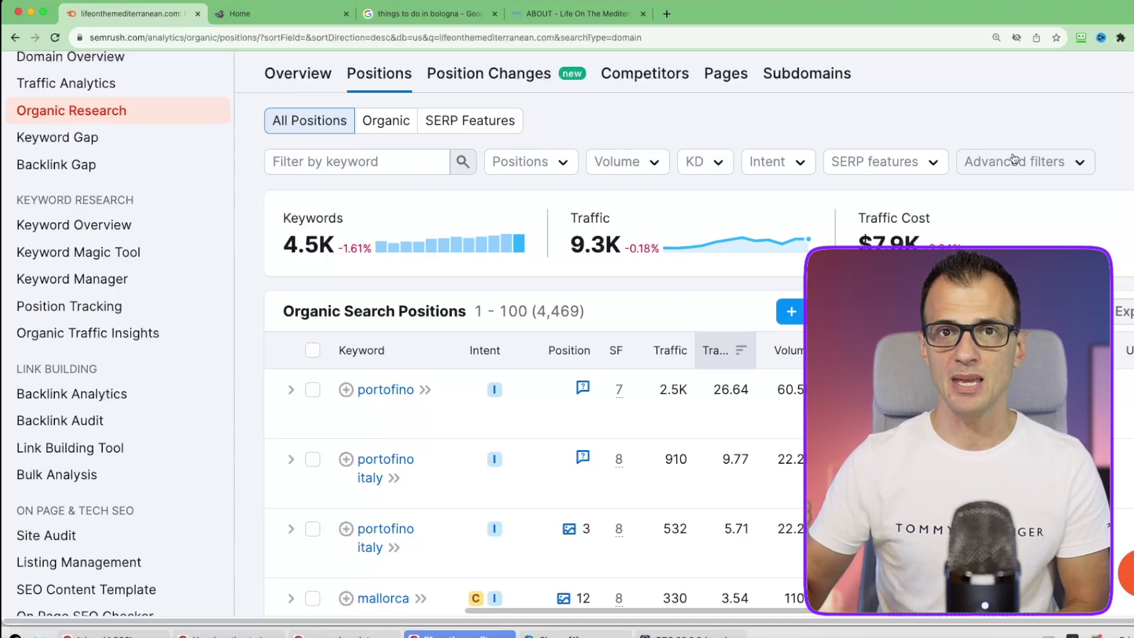
Step: Zoom out to browse the 4,469 keywords led by 'portofino', then bring up Advanced filters
key("ctrl+minus")
scroll(1039, 139, "down", 3)
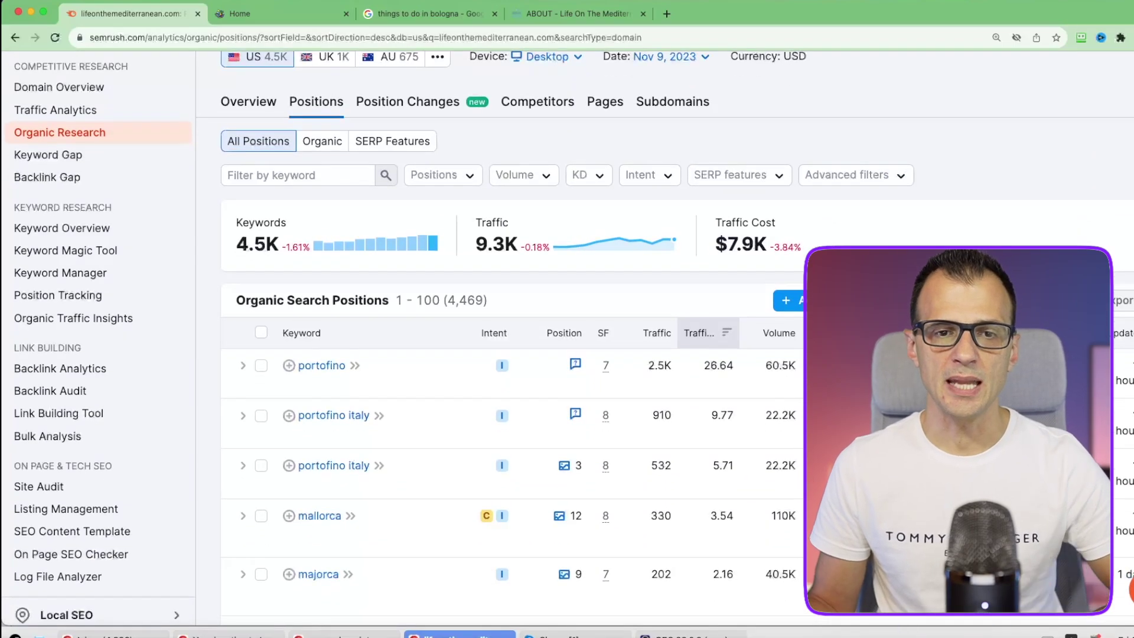
scroll(590, 355, "down", 4)
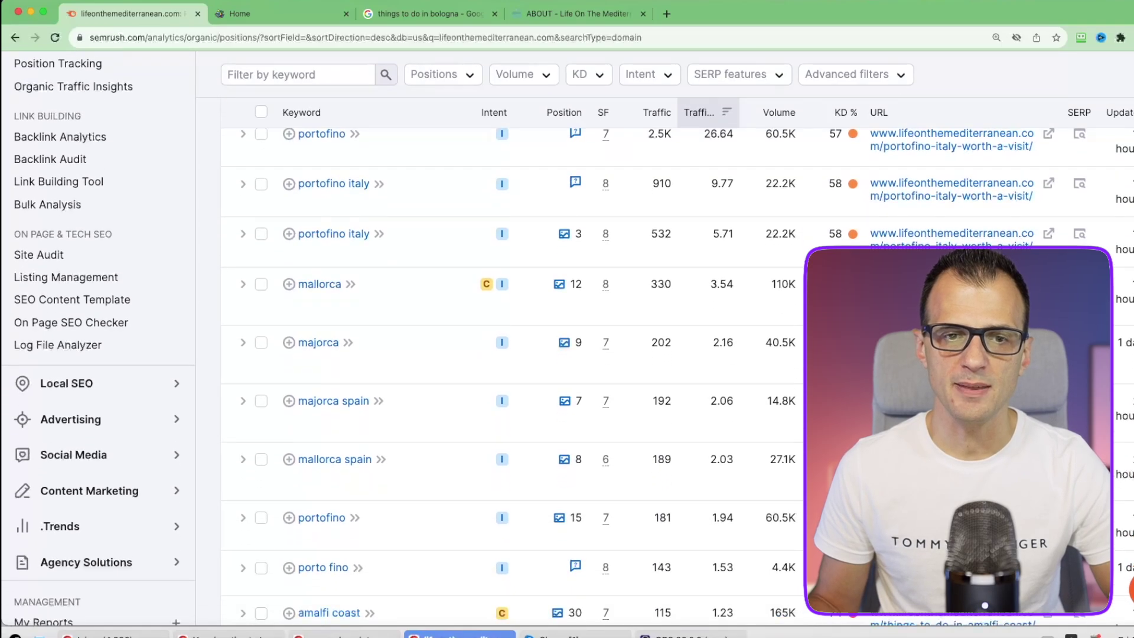
scroll(393, 556, "down", 1)
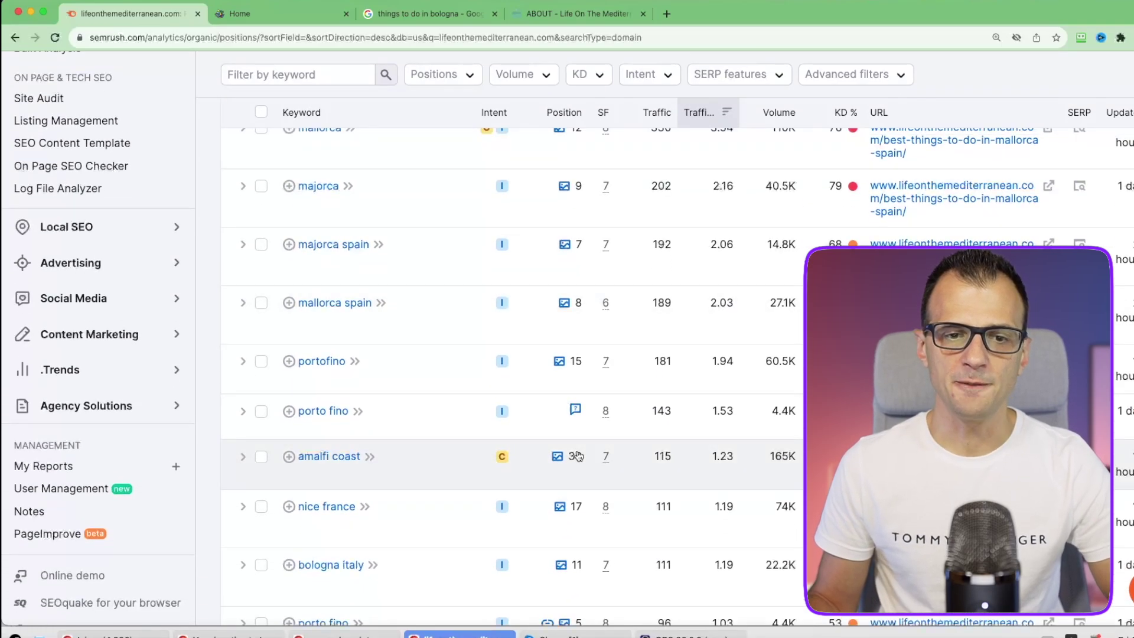
scroll(393, 556, "down", 3)
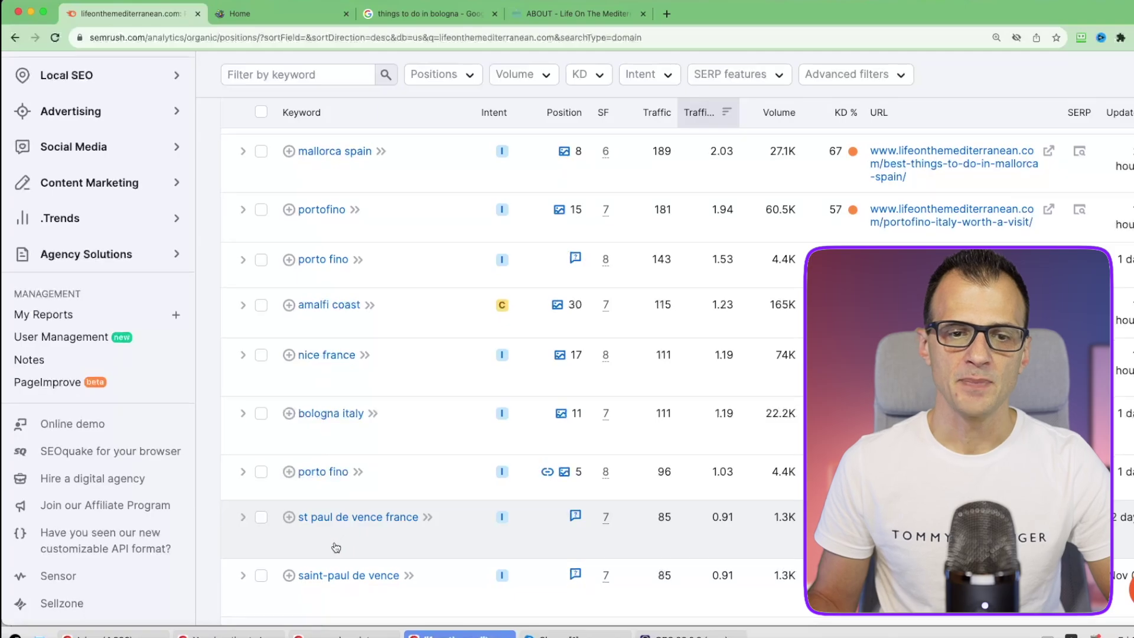
scroll(337, 518, "down", 1)
scroll(547, 489, "down", 3)
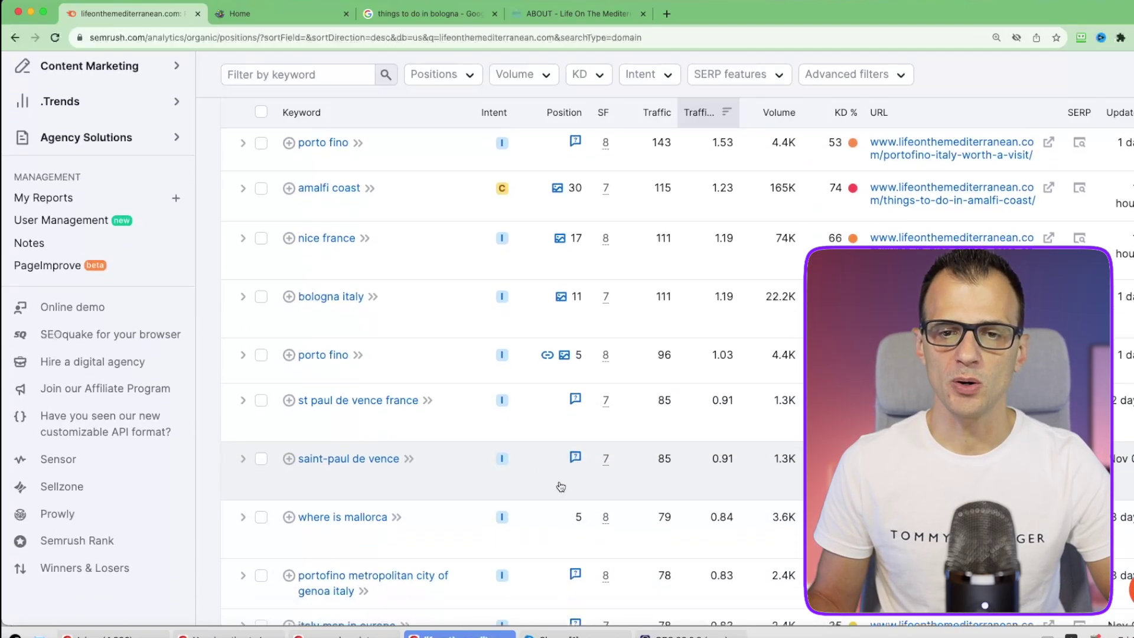
scroll(790, 208, "up", 10)
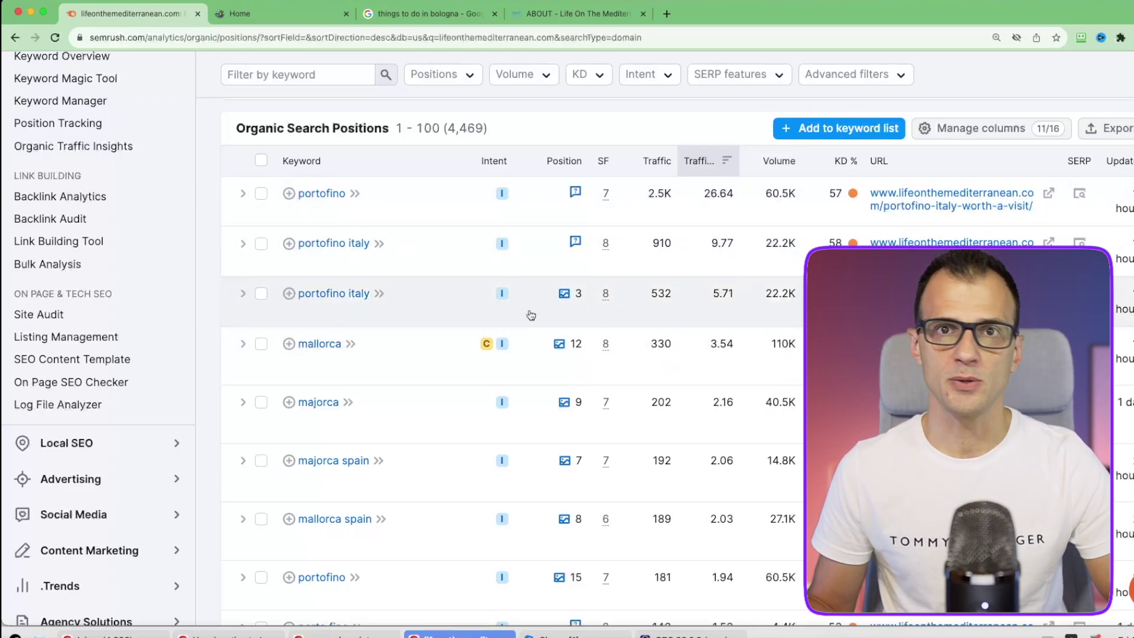
scroll(591, 340, "up", 5)
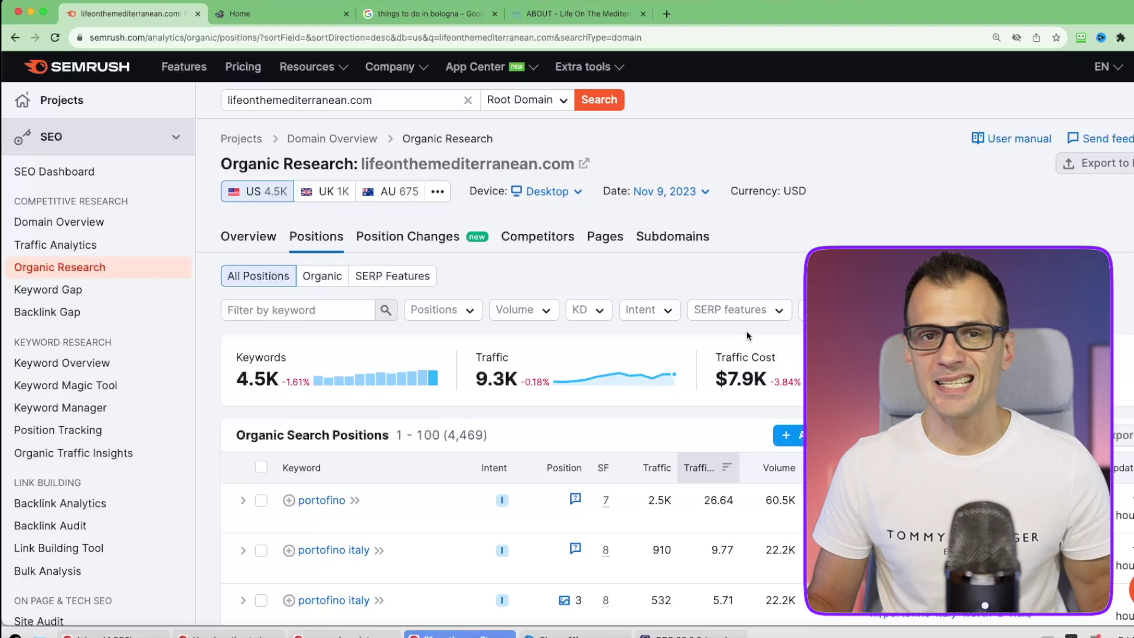
scroll(776, 213, "down", 2)
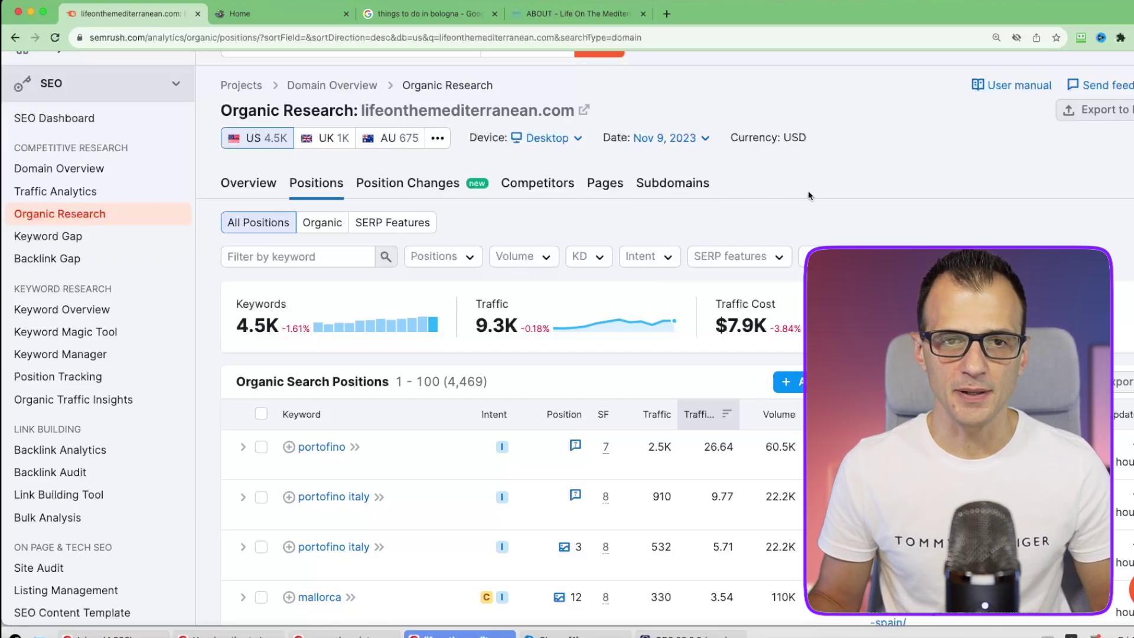
scroll(843, 235, "down", 1)
left_click(852, 220)
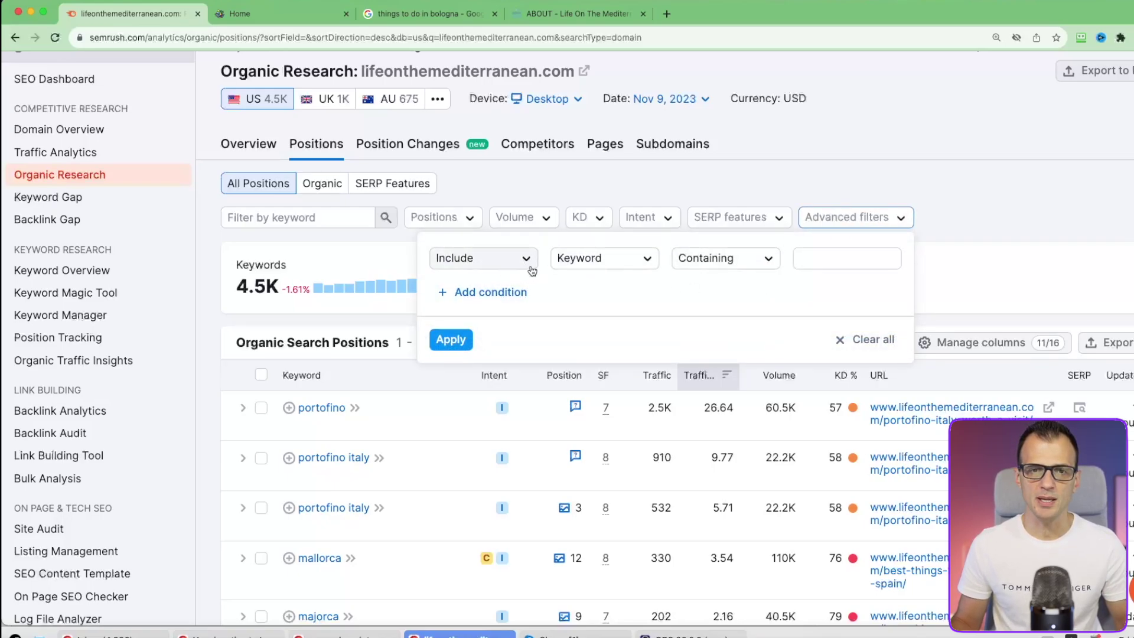
Step: Add an Include filter for Words count greater than 4, narrowing the list to 1,710 keywords
left_click(582, 259)
scroll(608, 330, "down", 3)
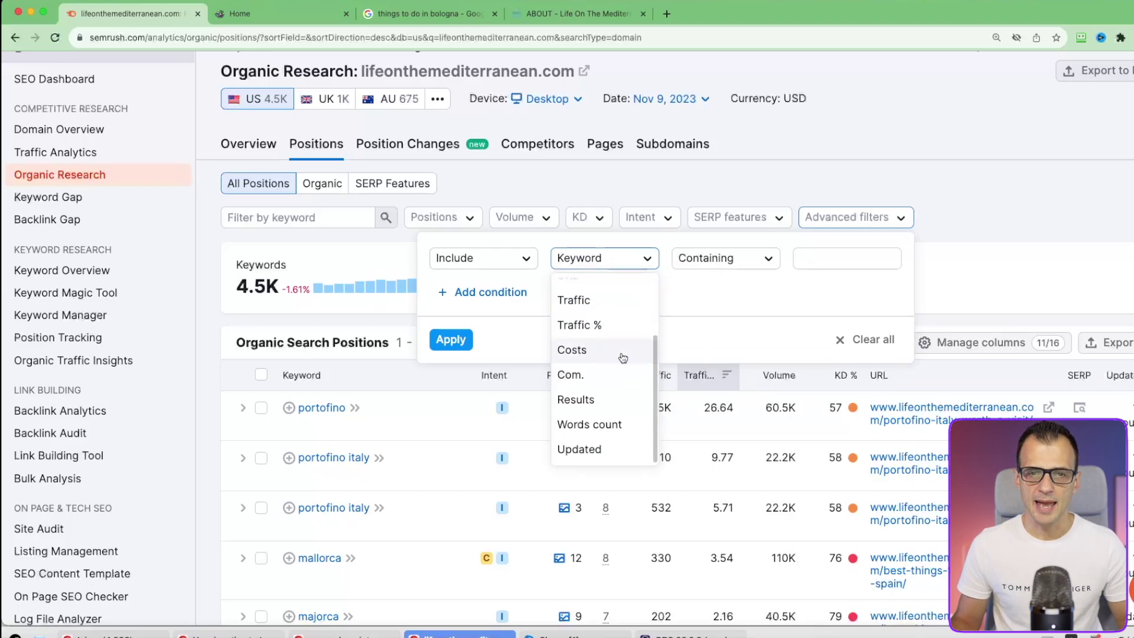
key("Return")
left_click(715, 260)
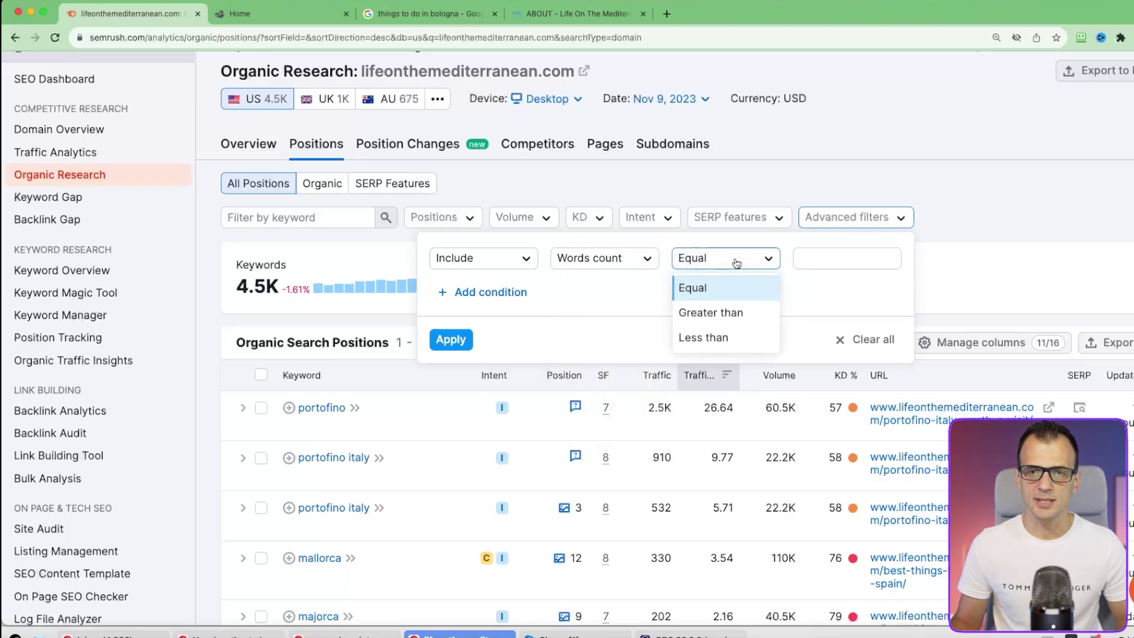
key("Return")
left_click(831, 258)
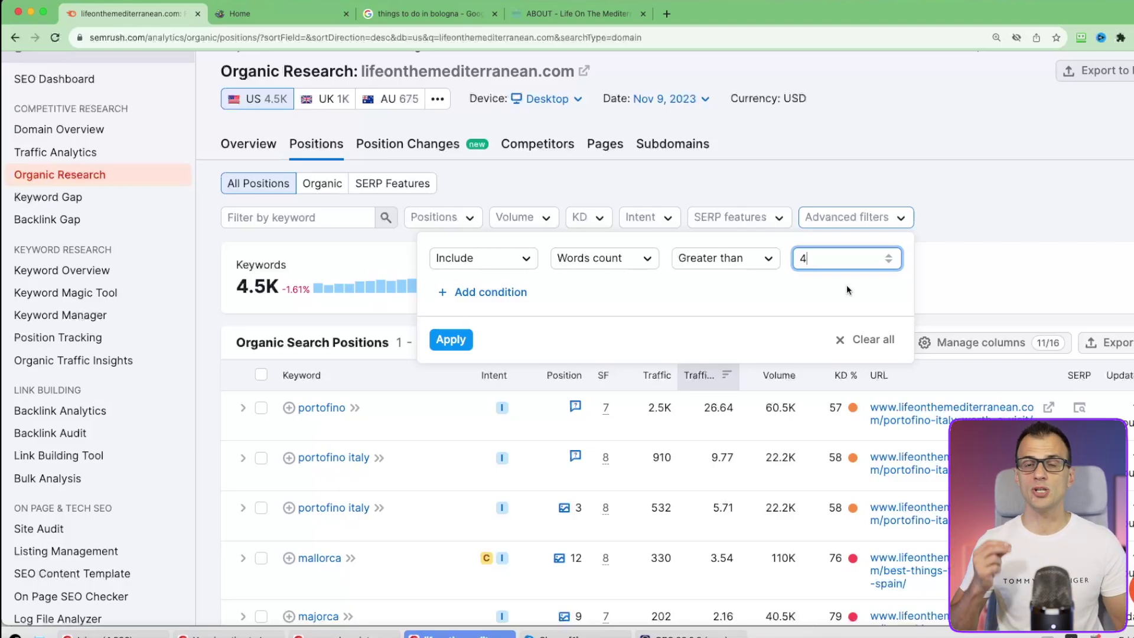
scroll(847, 288, "down", 2)
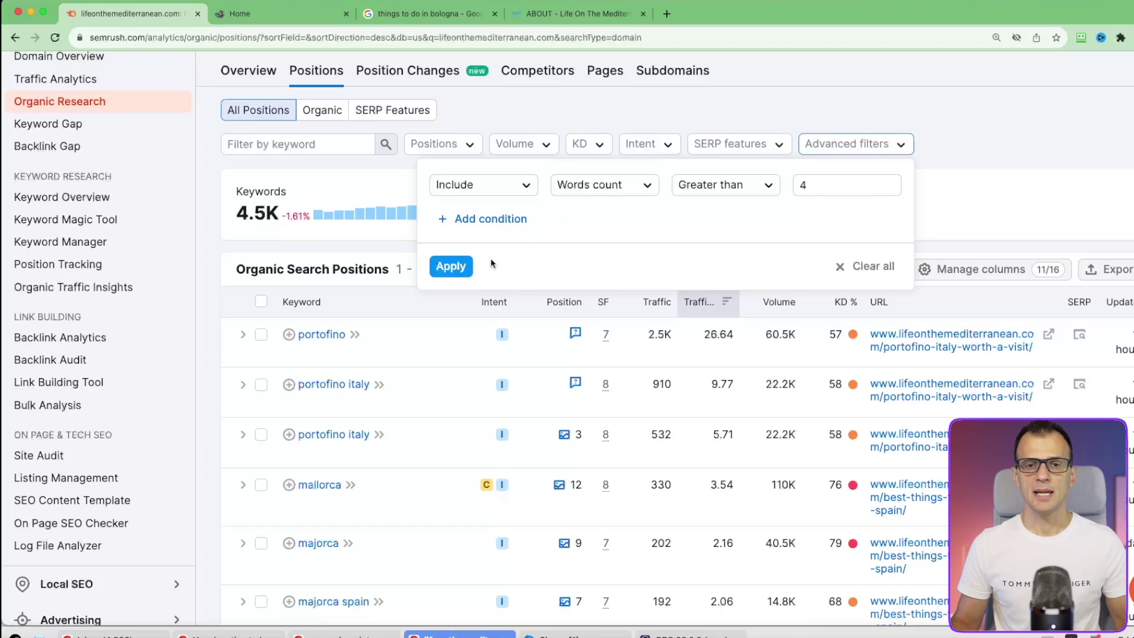
left_click(452, 268)
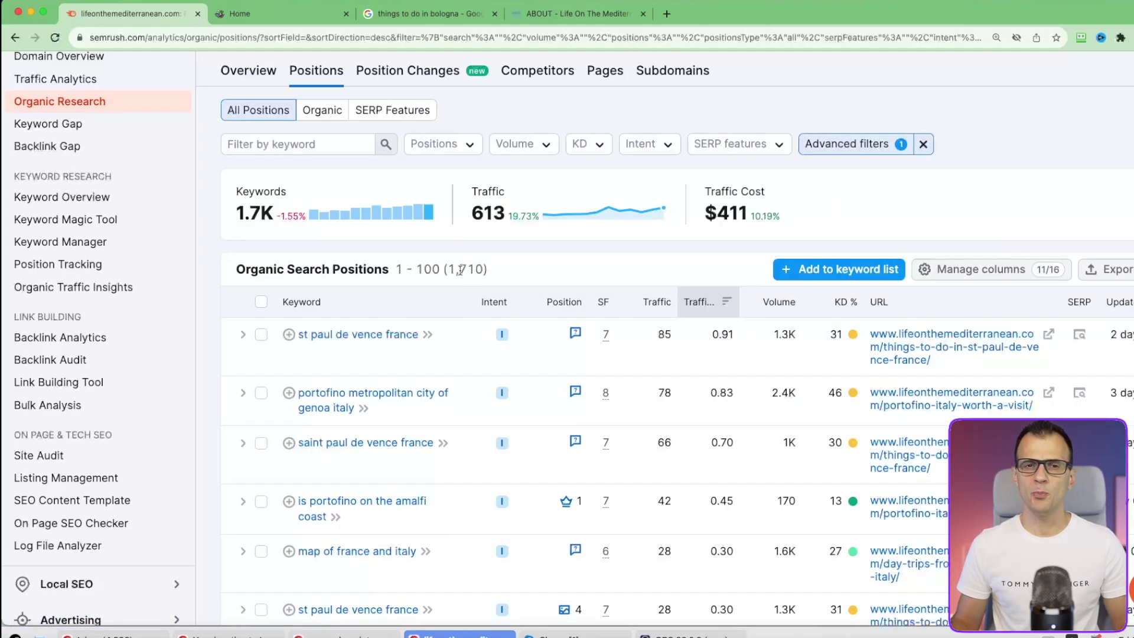
Step: Apply a custom keyword difficulty range from 0 to 29% to the 1,710 long keywords
left_click_drag(494, 273, 445, 270)
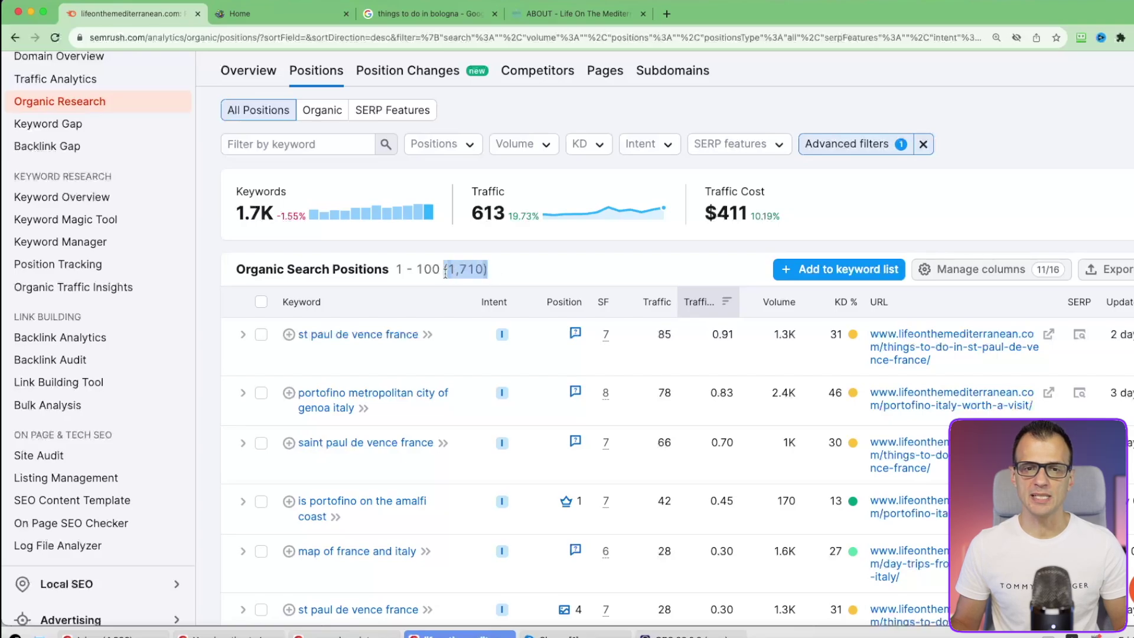
left_click(582, 168)
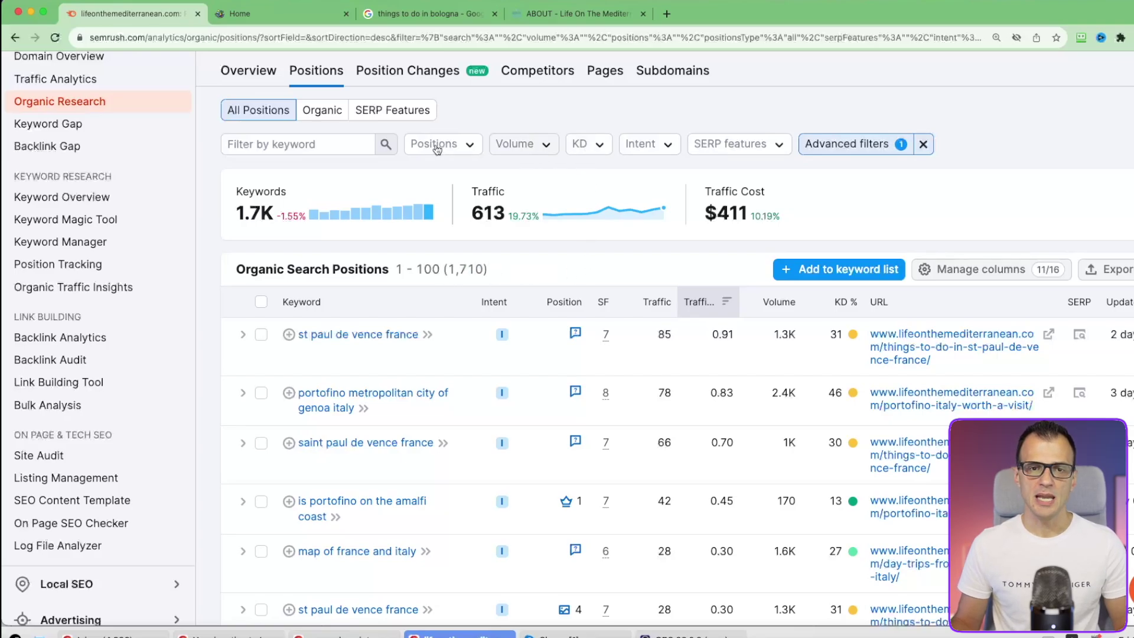
left_click(588, 146)
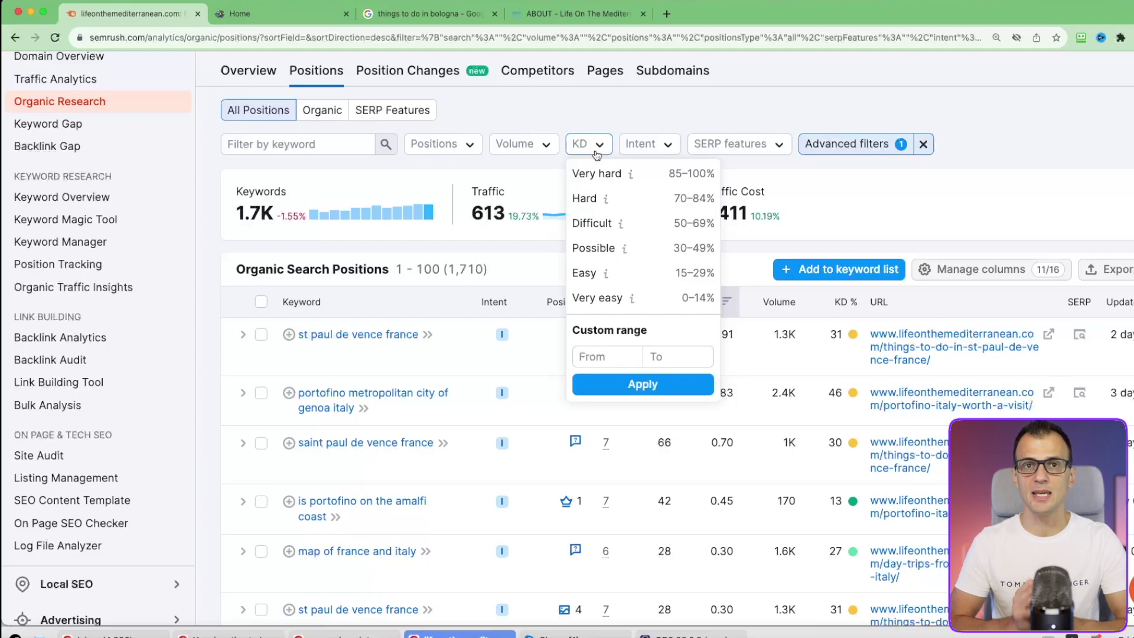
mouse_move(595, 278)
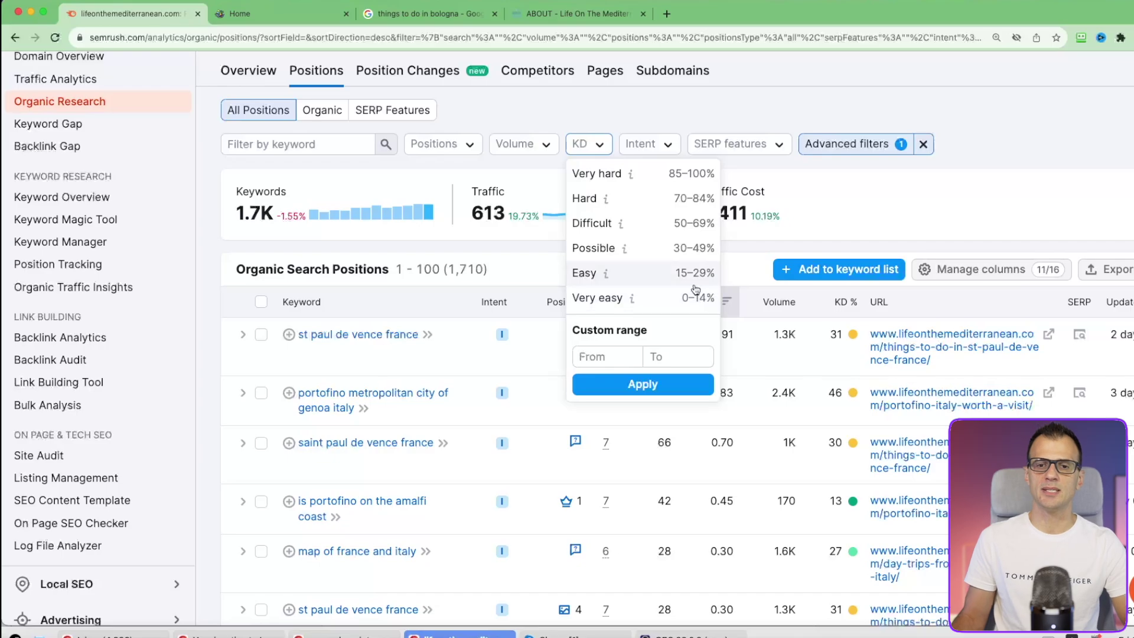
left_click(601, 359)
type("0")
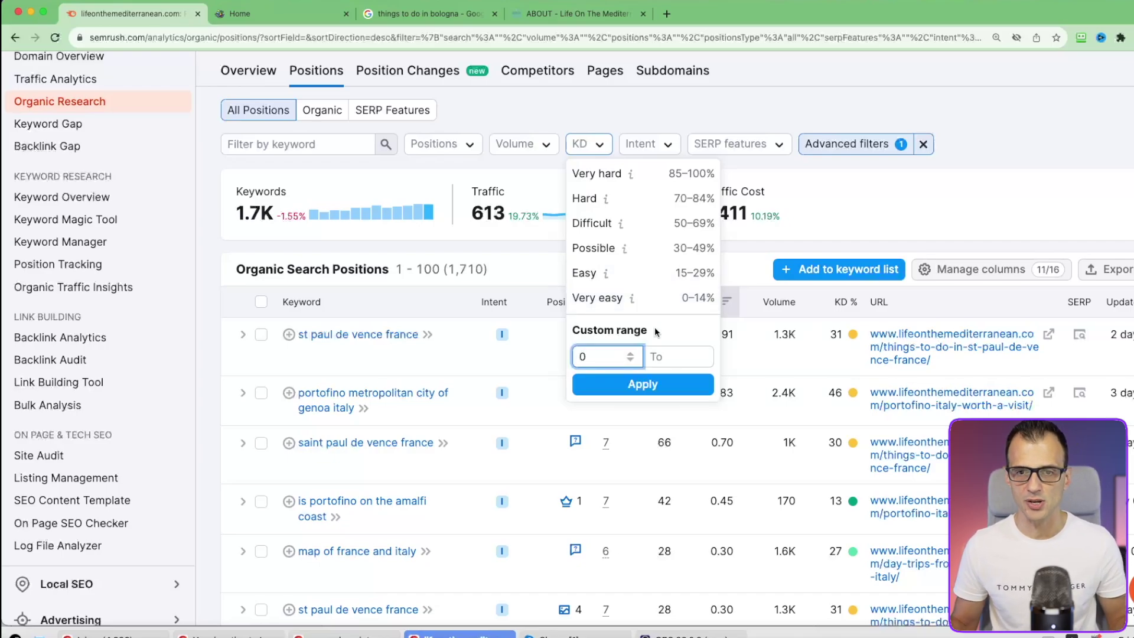
left_click(677, 349)
type("29")
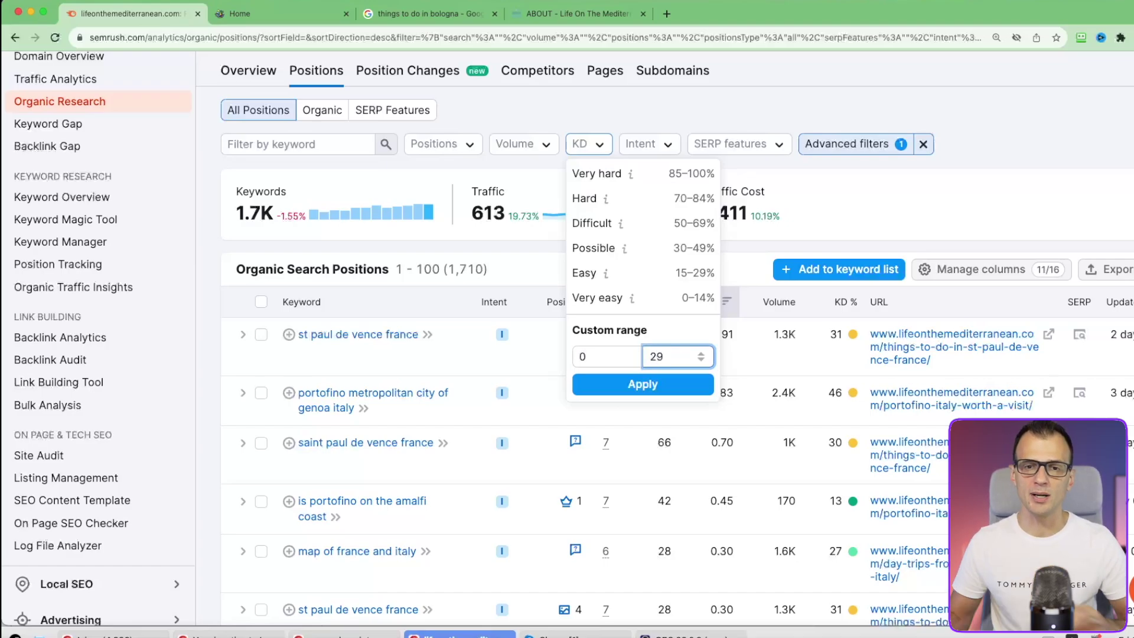
mouse_move(634, 302)
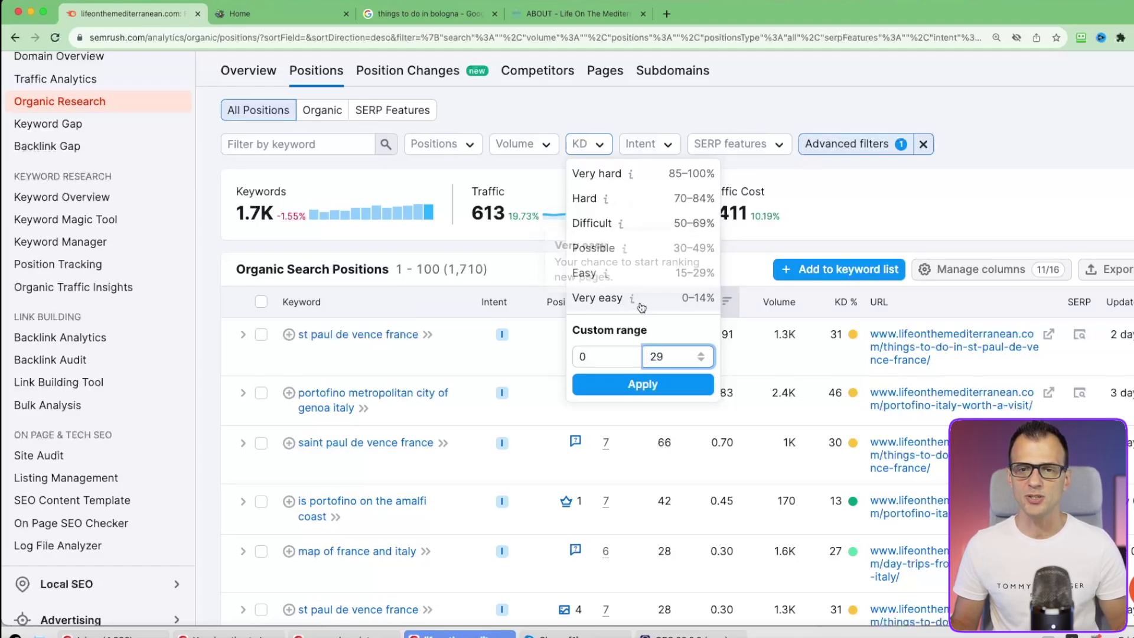
mouse_move(610, 279)
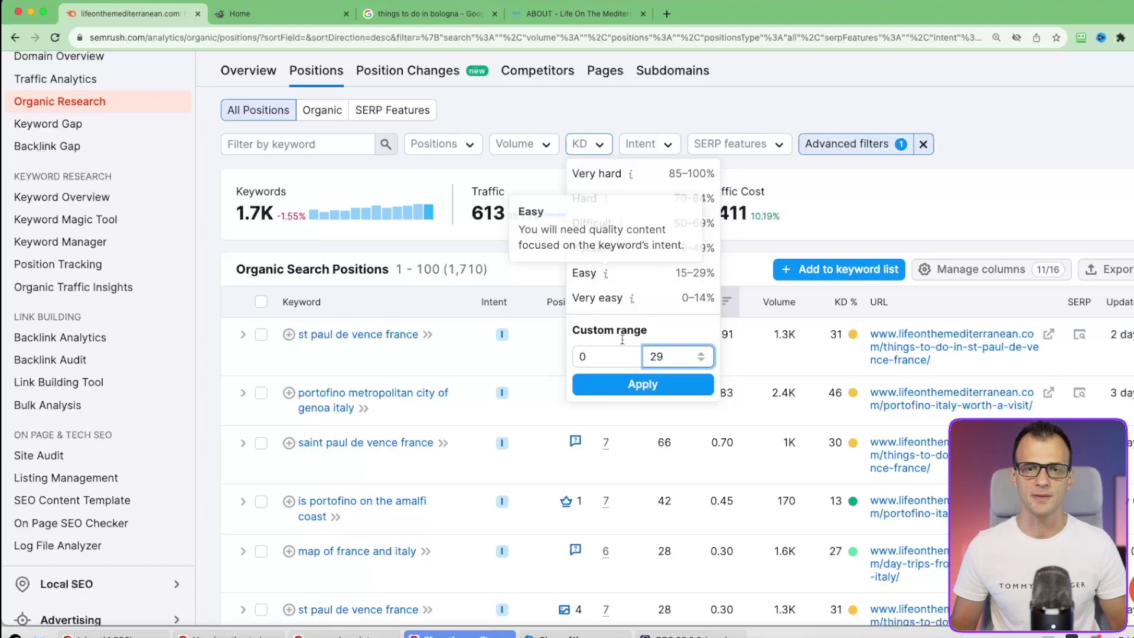
left_click(635, 384)
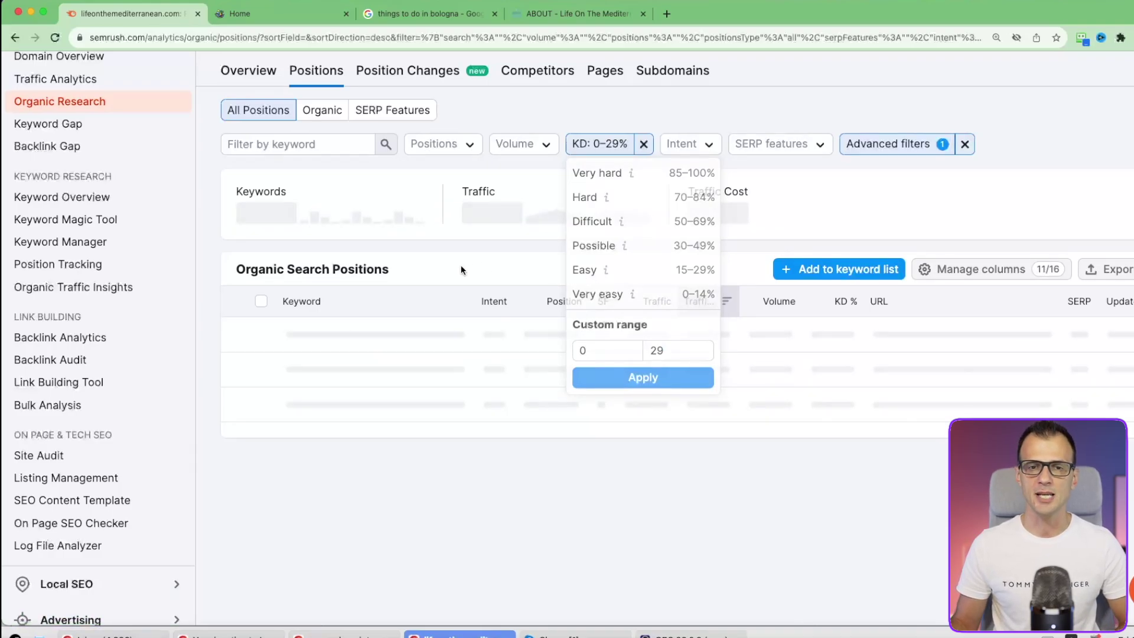
Step: Look over the 745 difficulty-filtered keywords and bring up the Positions range choices
left_click(522, 260)
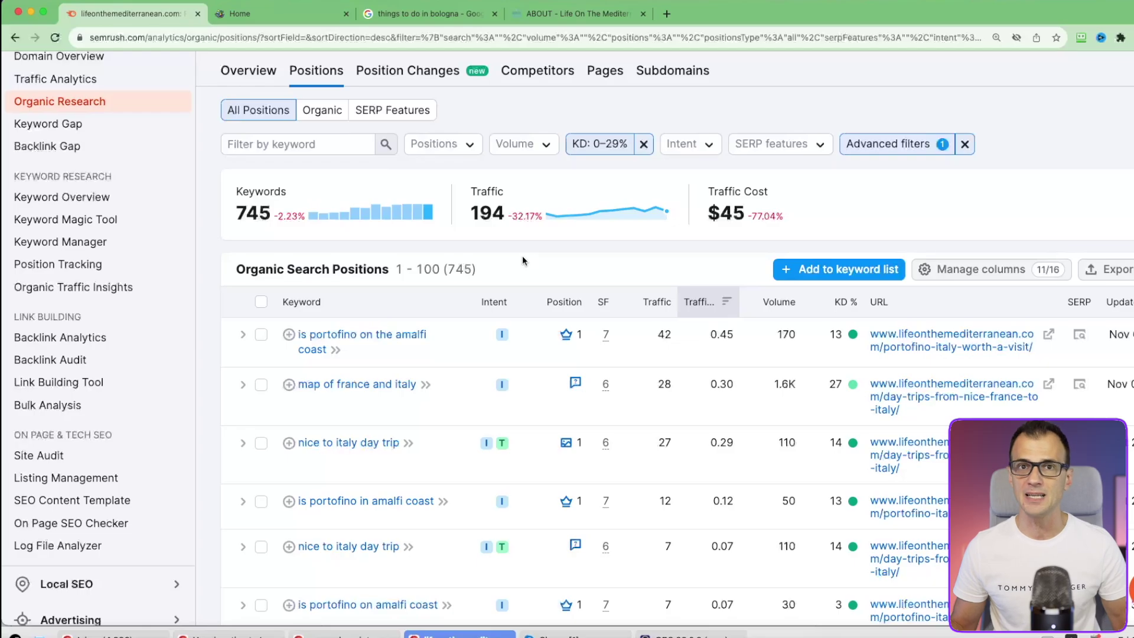
scroll(425, 259, "down", 2)
scroll(425, 260, "up", 3)
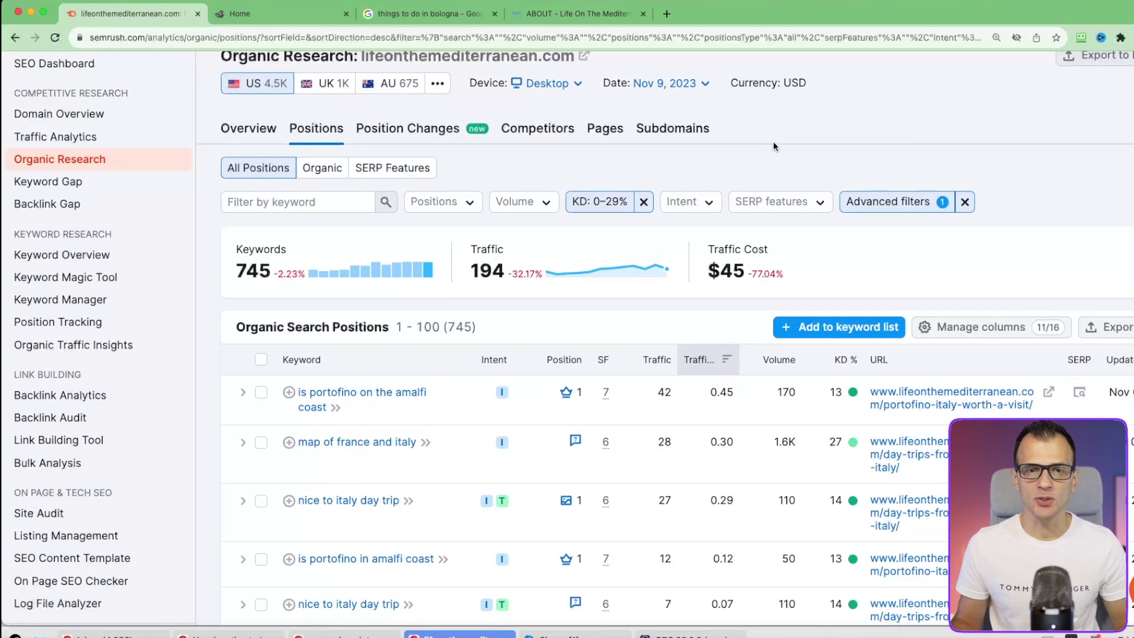
left_click(469, 203)
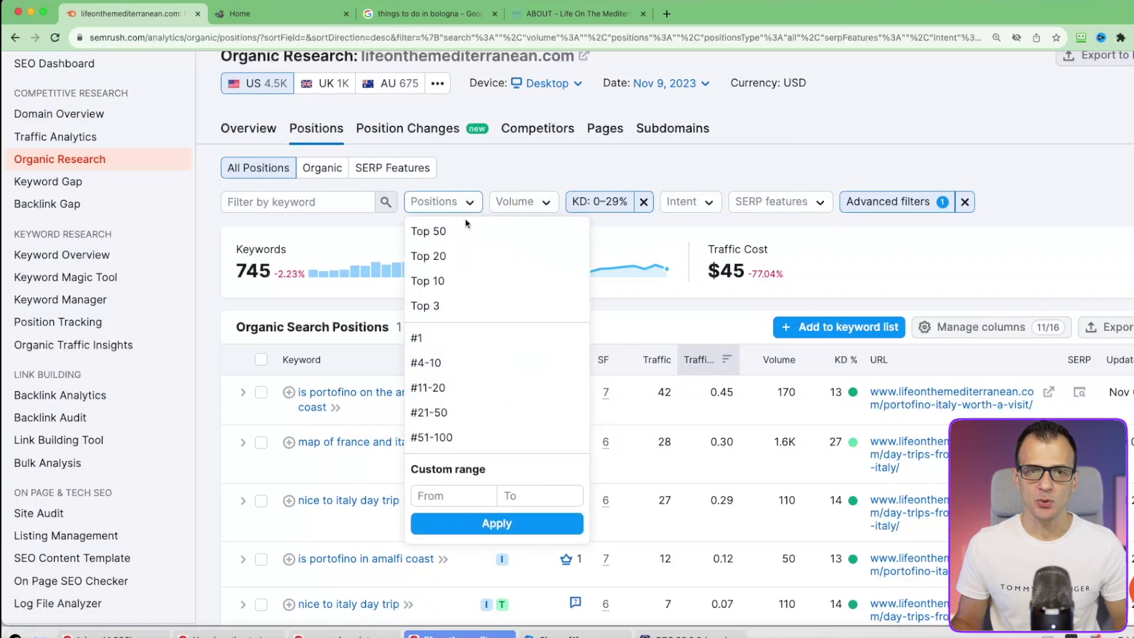
Step: Limit positions to Top 10, leaving 29 keywords worth 95 traffic and $28 cost
left_click(449, 283)
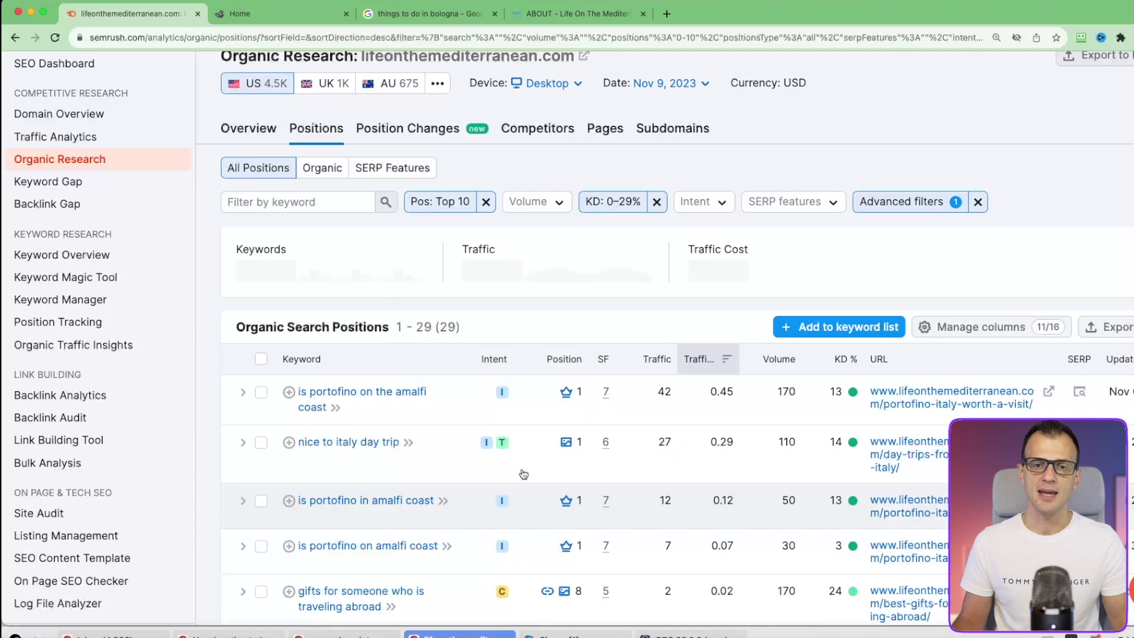
left_click_drag(458, 328, 451, 329)
left_click(520, 330)
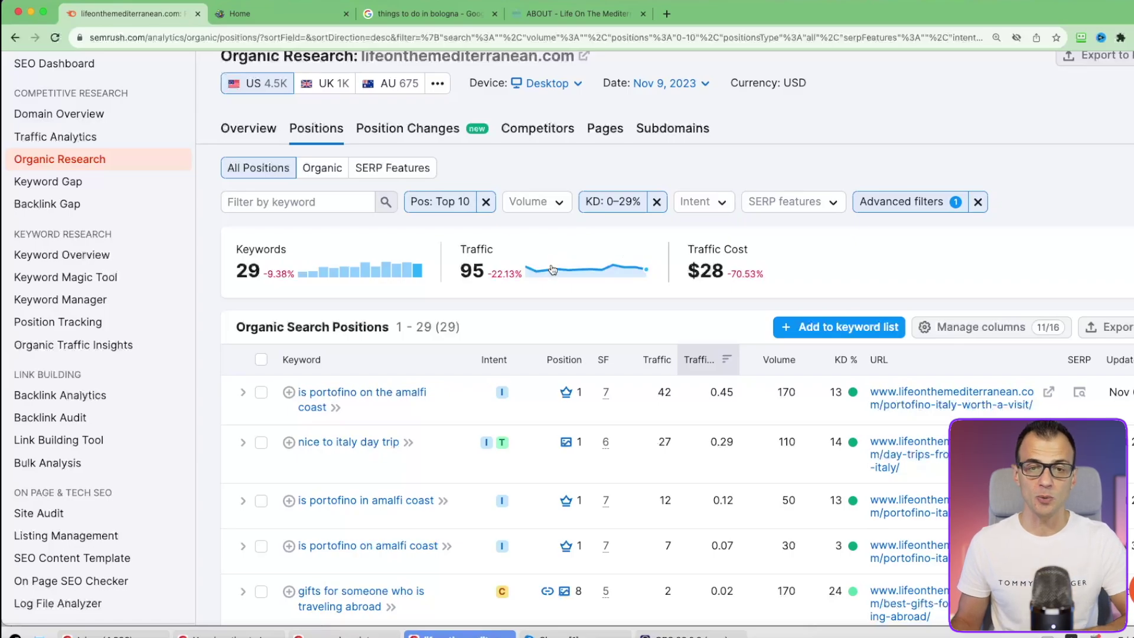
scroll(552, 267, "down", 3)
scroll(369, 396, "up", 2)
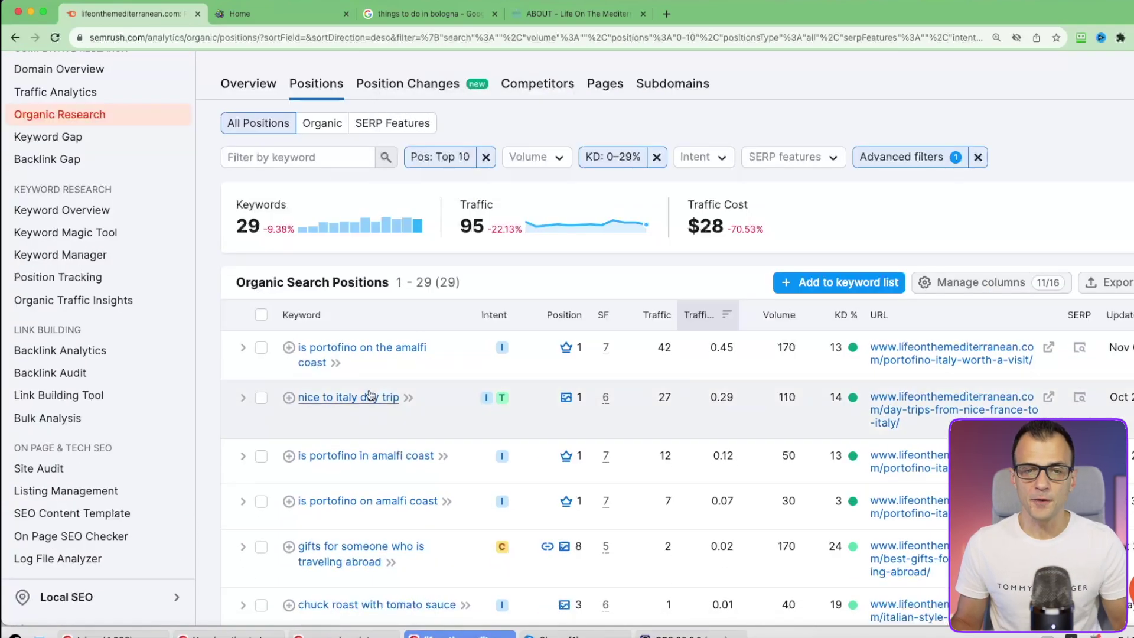
scroll(370, 396, "down", 1)
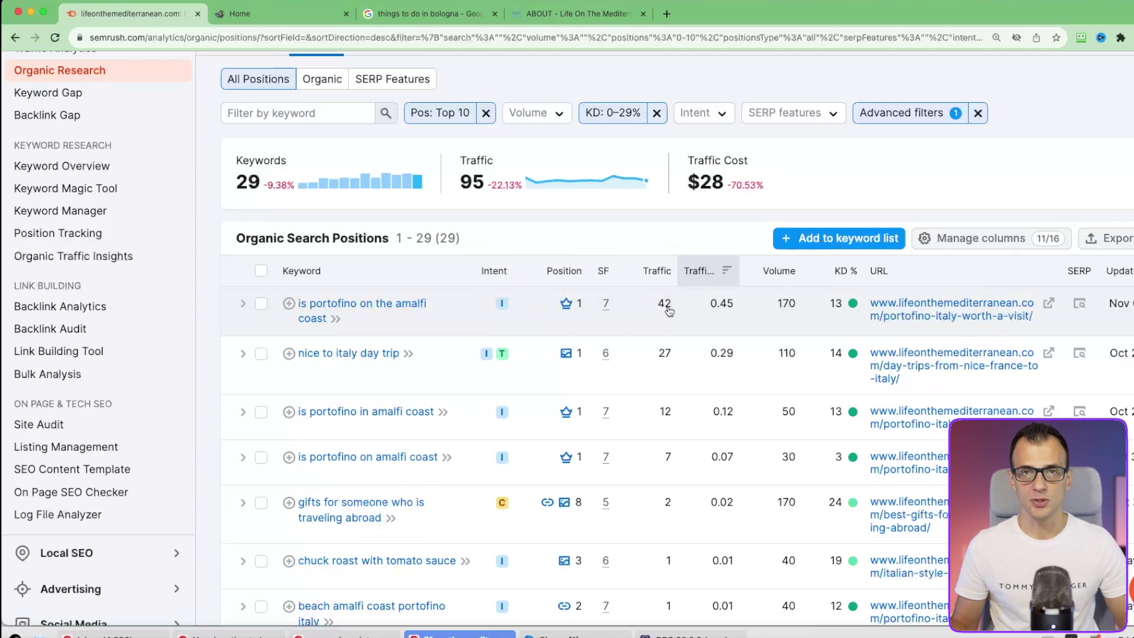
Step: Open the top keyword's 'Is Portofino Italy worth a visit?' article in a new tab and check its title
left_click(1047, 303)
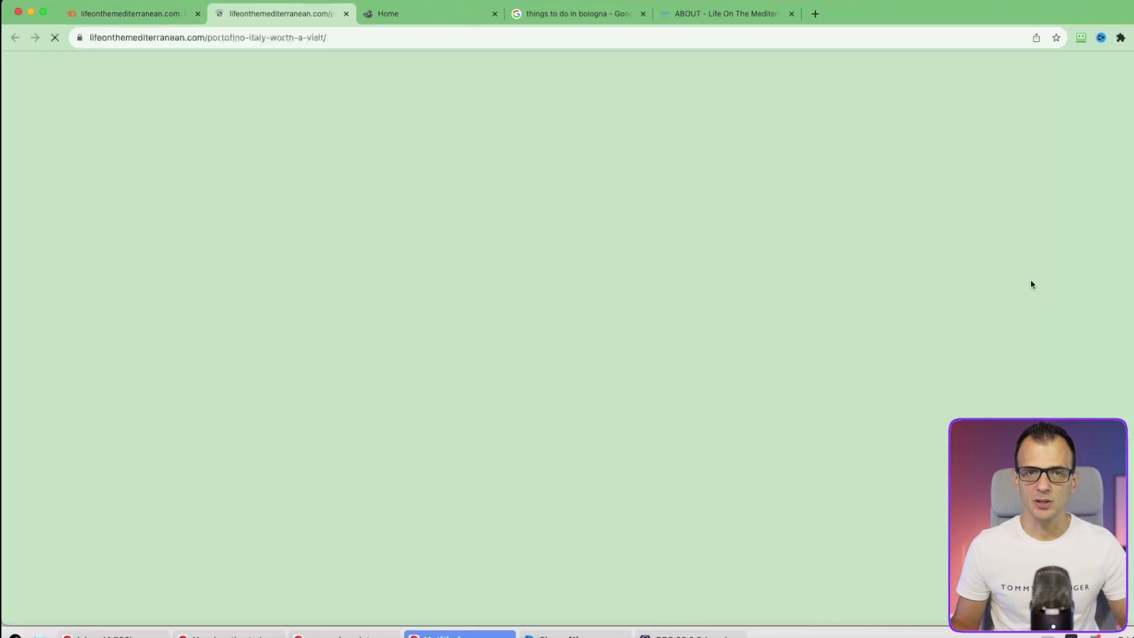
scroll(185, 352, "down", 5)
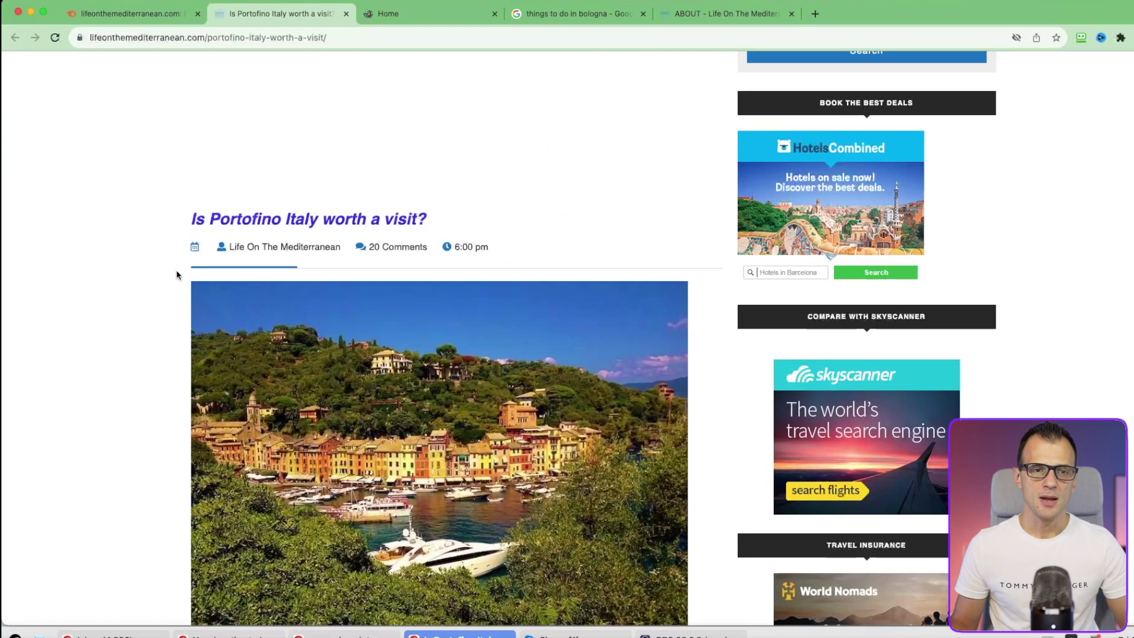
left_click_drag(178, 220, 441, 220)
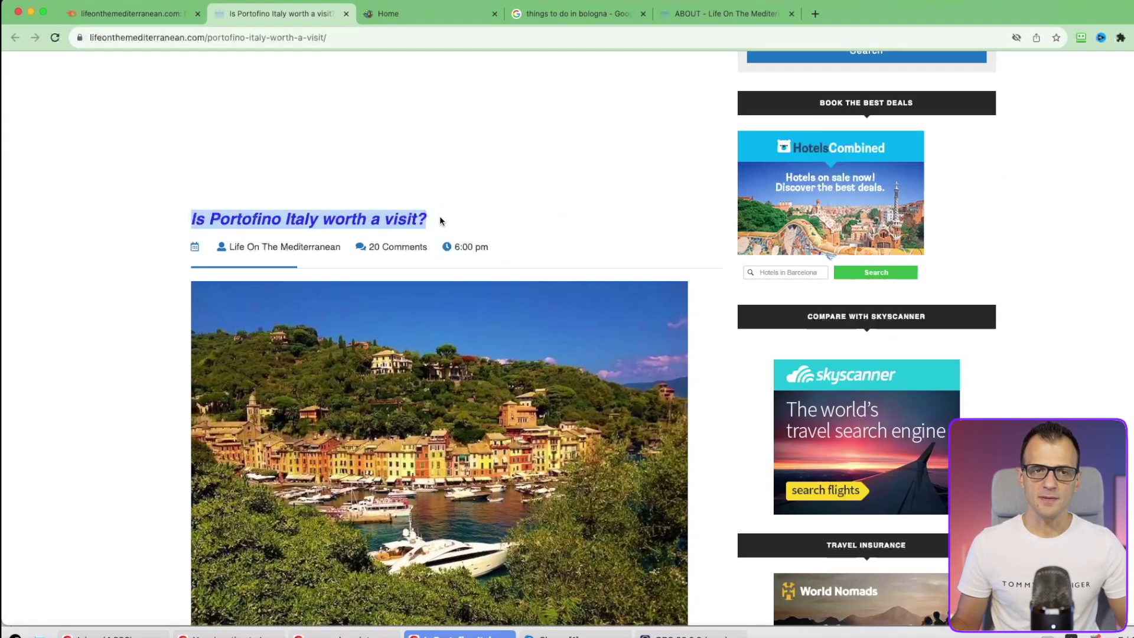
left_click(168, 225)
left_click_drag(180, 214, 460, 216)
left_click(144, 13)
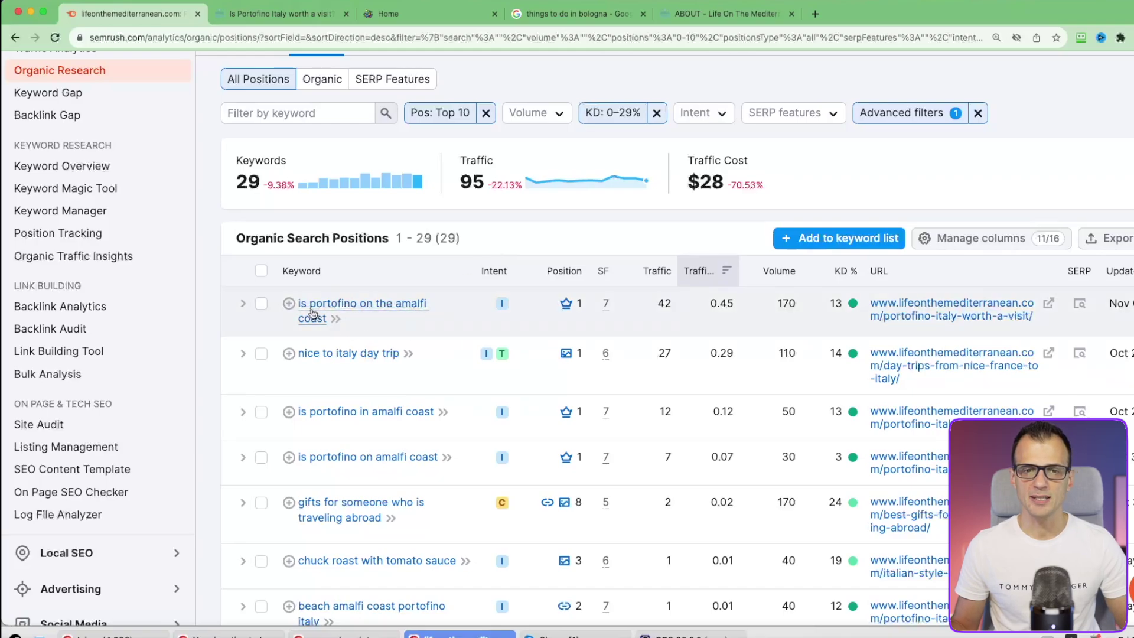
key("ctrl+Tab")
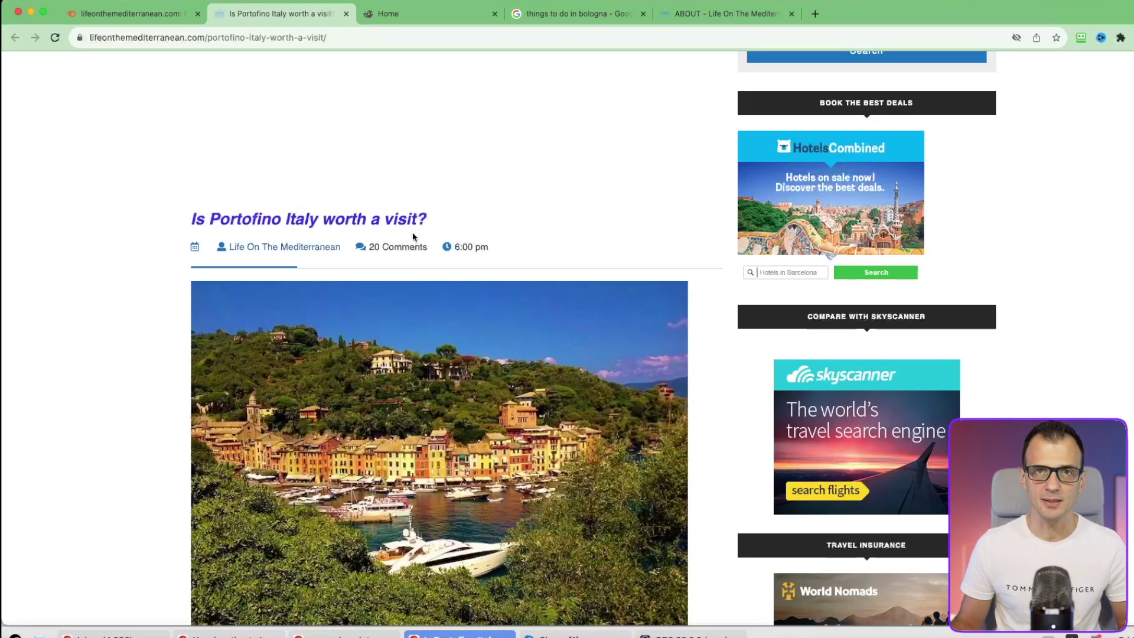
left_click(161, 14)
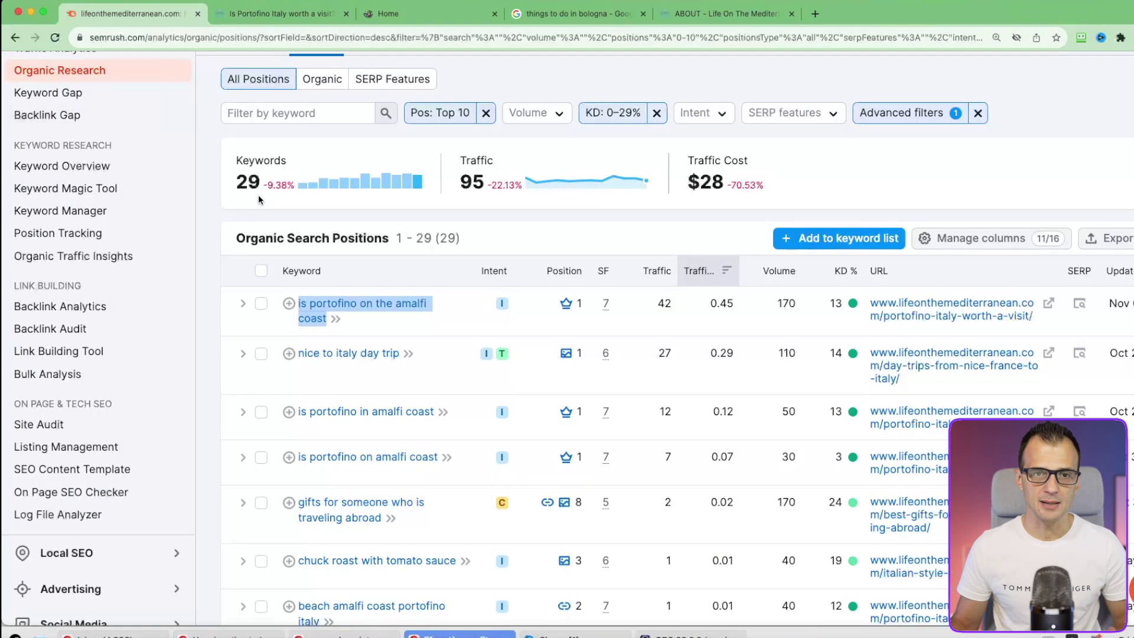
Step: Search Google in a new tab for the exact phrase 'is portofino on the amalfi coast'
left_click(814, 14)
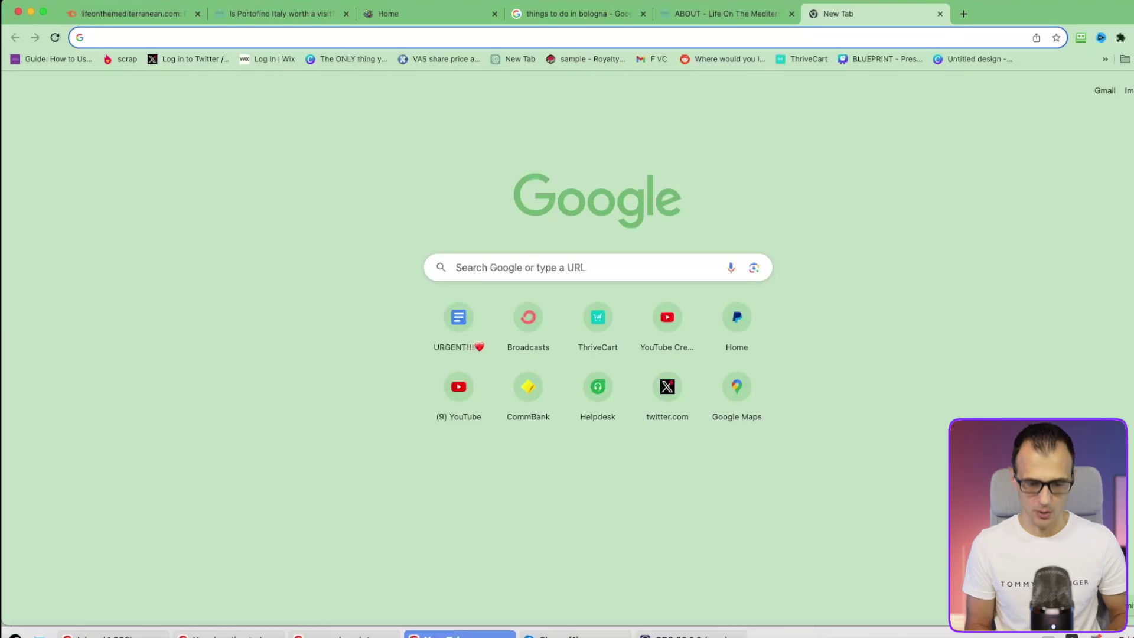
type("\"is portofino on the amalfi coast\"")
key("Return")
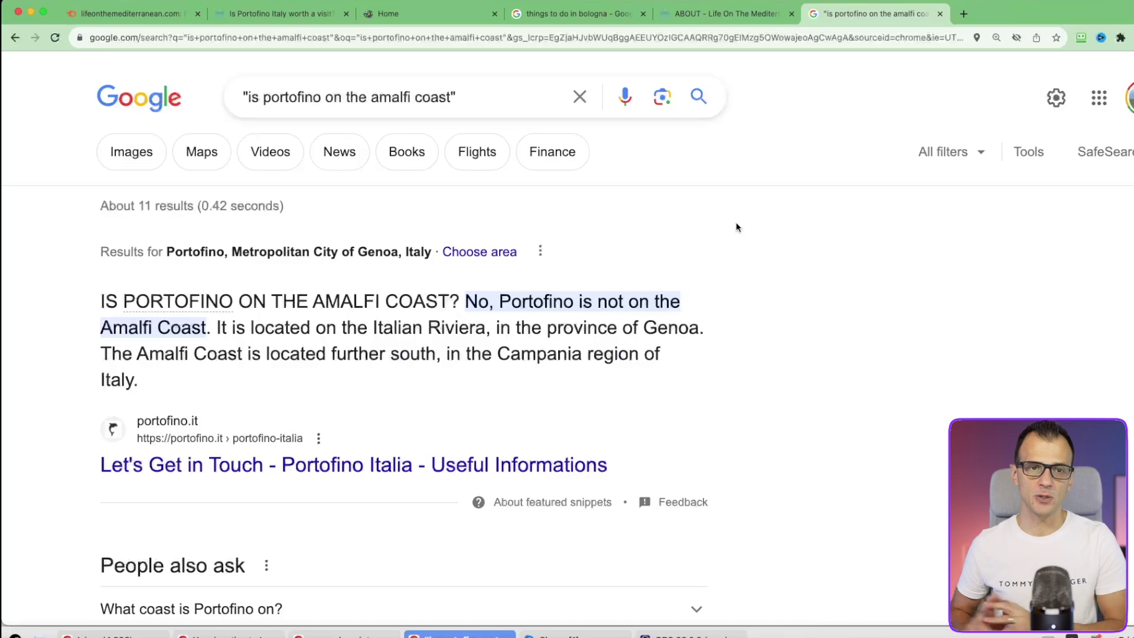
left_click_drag(101, 201, 544, 229)
left_click(755, 262)
scroll(856, 307, "down", 5)
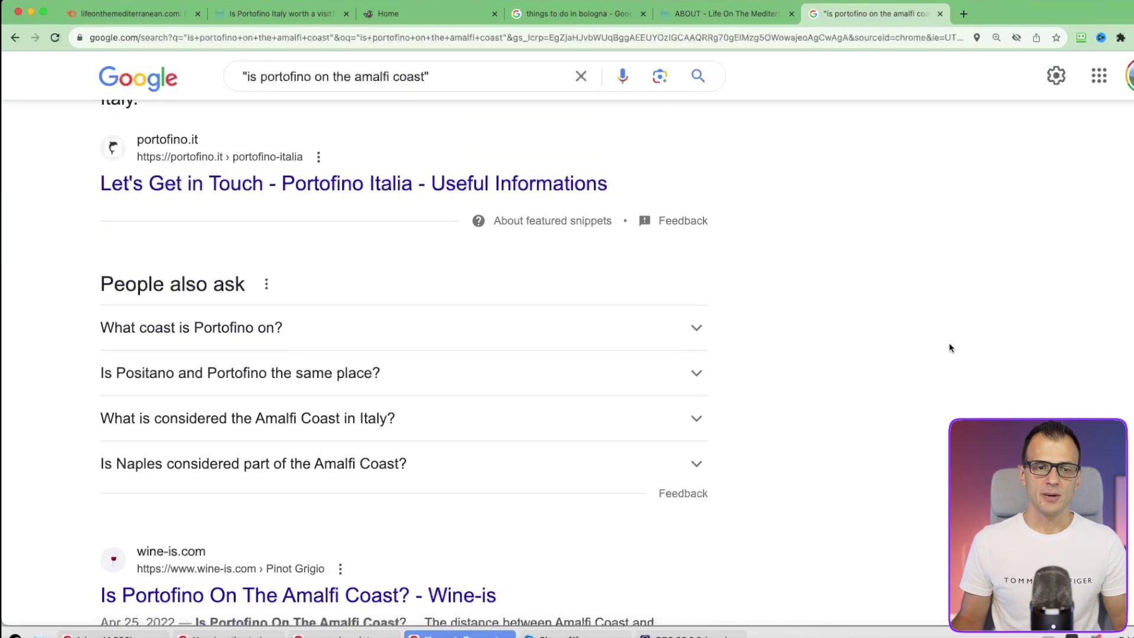
scroll(963, 346, "down", 12)
scroll(974, 402, "up", 8)
scroll(855, 367, "up", 8)
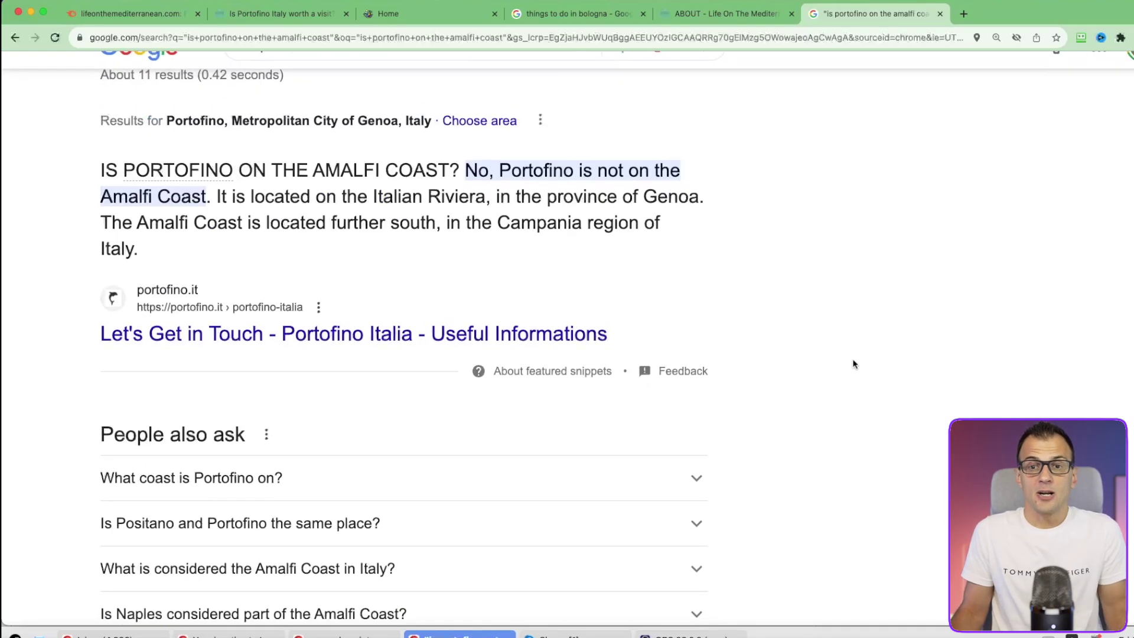
scroll(822, 383, "up", 3)
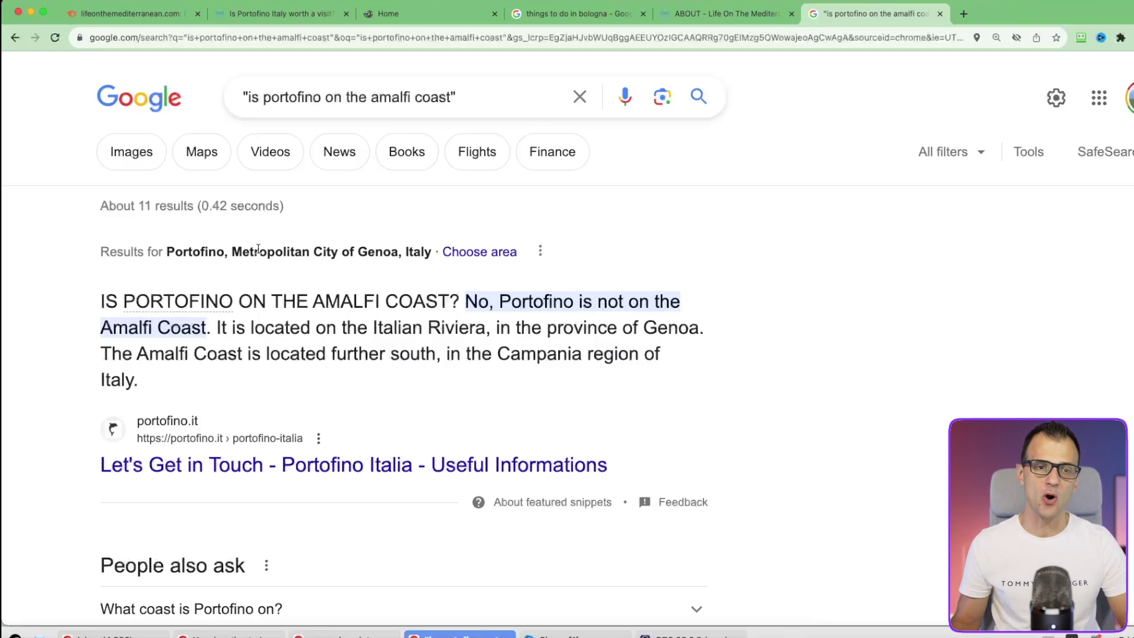
Step: Check the About 11 results and the 'Is Amalfi Coast part of Italian Riviera?' result, then return to Semrush
left_click_drag(94, 201, 298, 200)
left_click(403, 195)
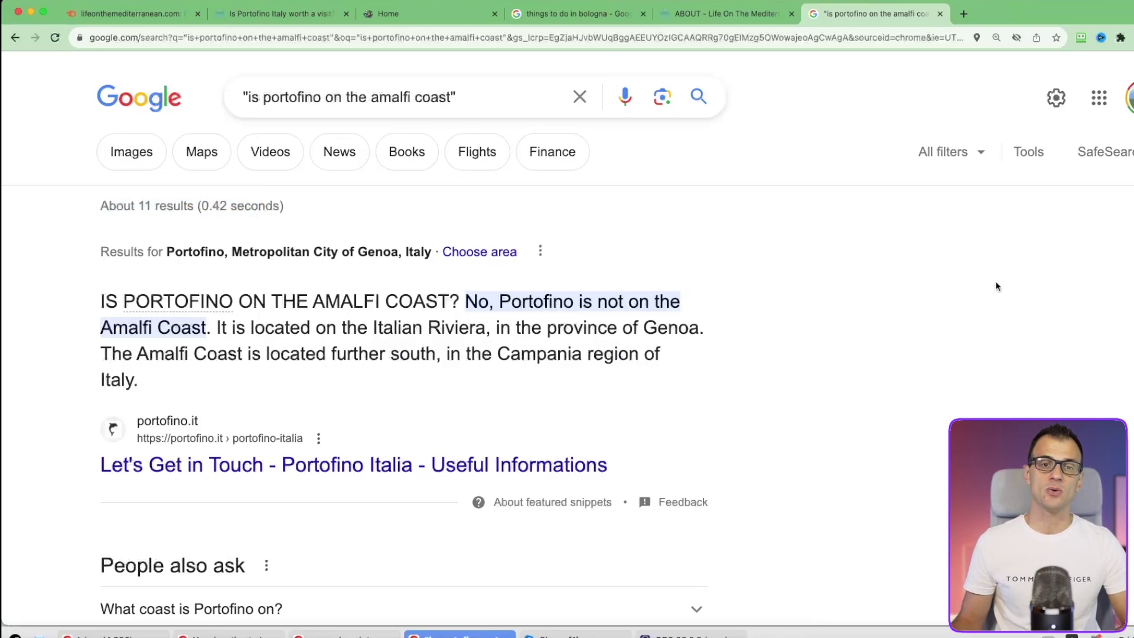
scroll(983, 289, "down", 8)
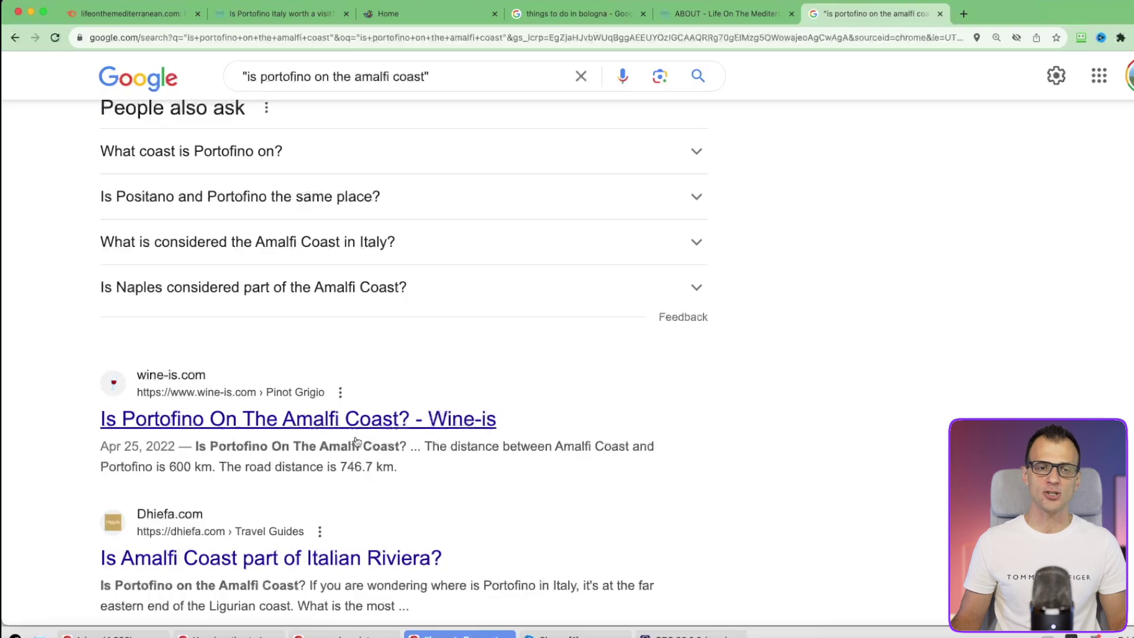
scroll(760, 378, "down", 5)
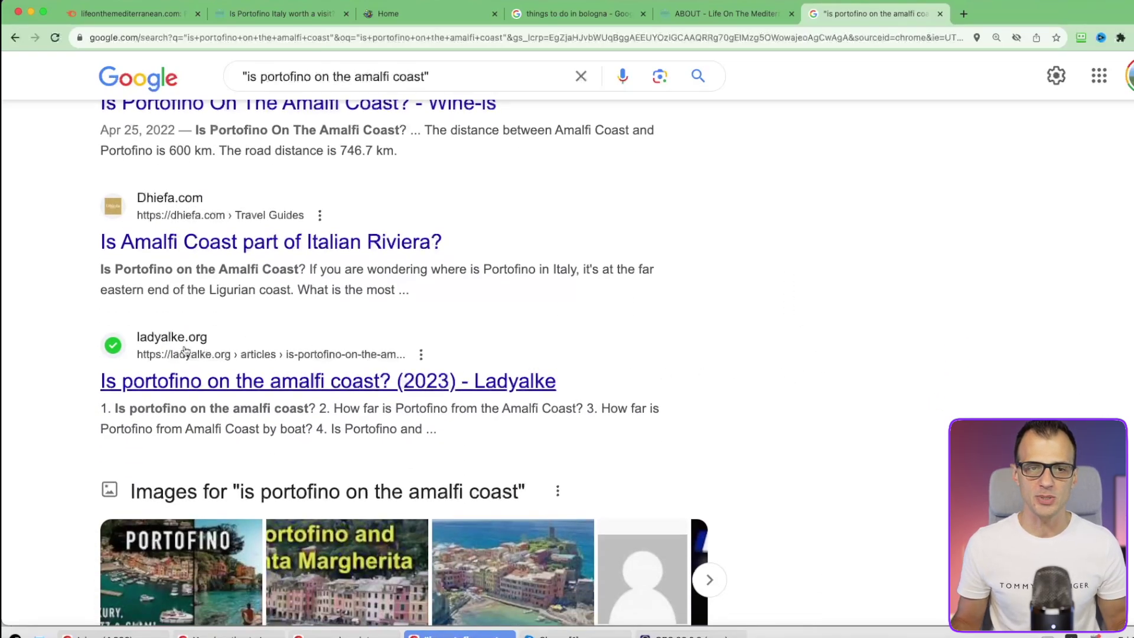
left_click_drag(75, 253, 469, 251)
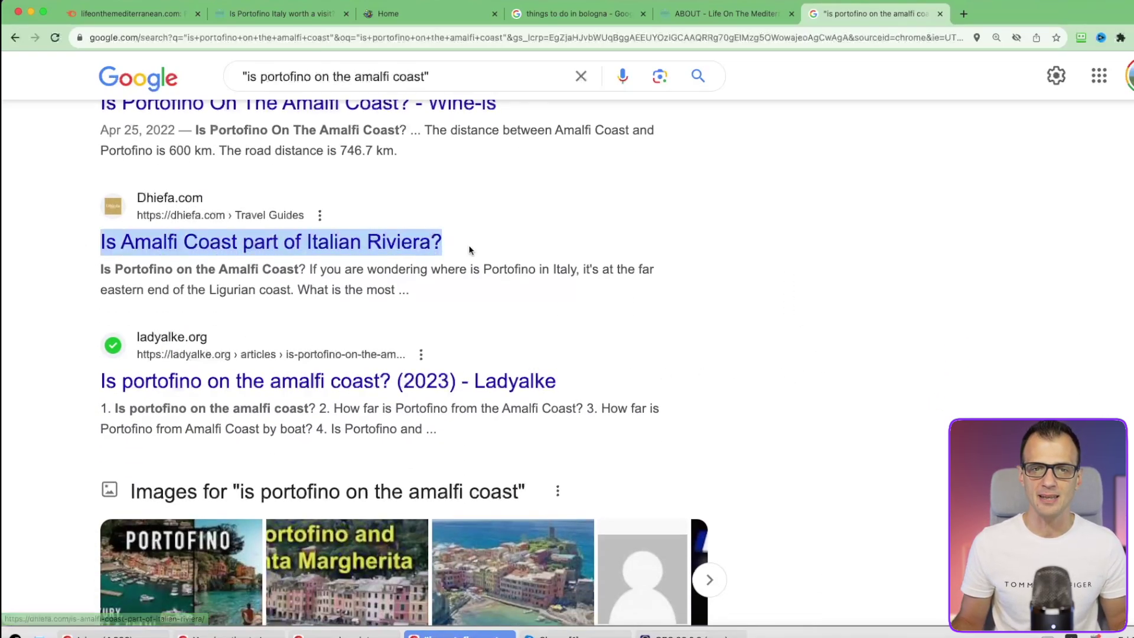
left_click(704, 251)
key("ctrl+Tab")
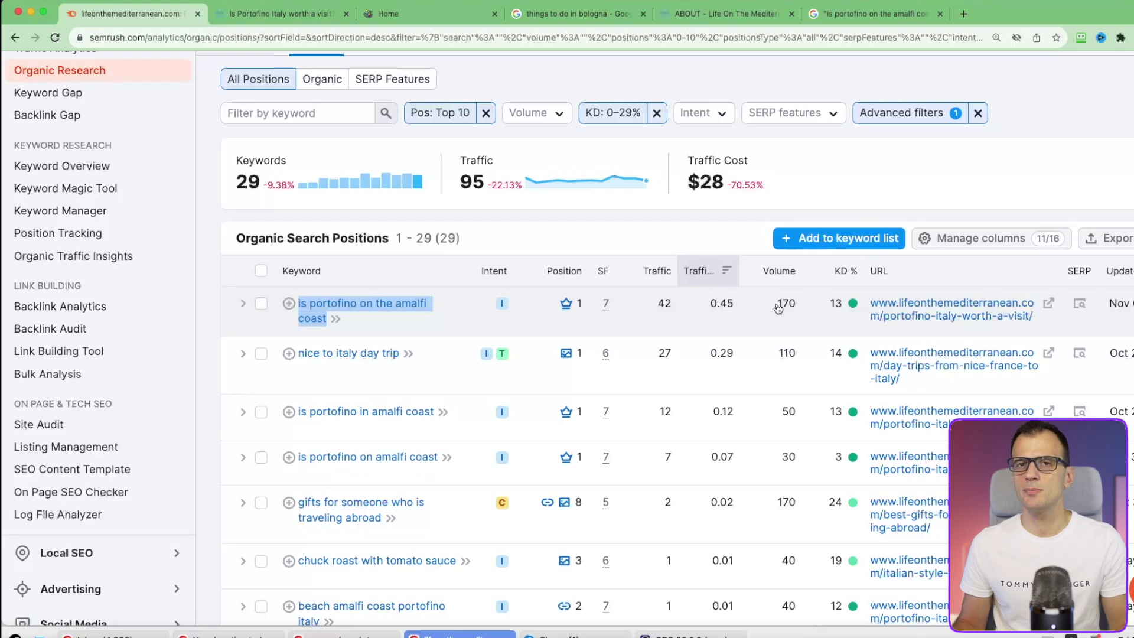
Step: Expand the 'is portofino on the amalfi coast' keyword (170 volume) to show its ranked URL history
scroll(778, 307, "down", 3)
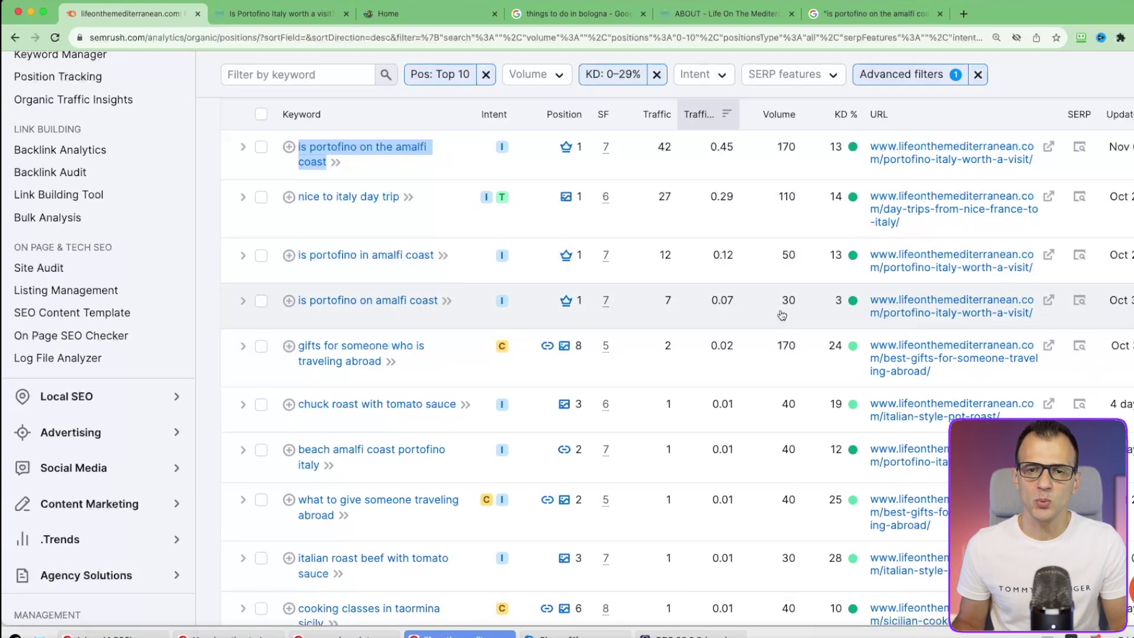
scroll(803, 425, "down", 2)
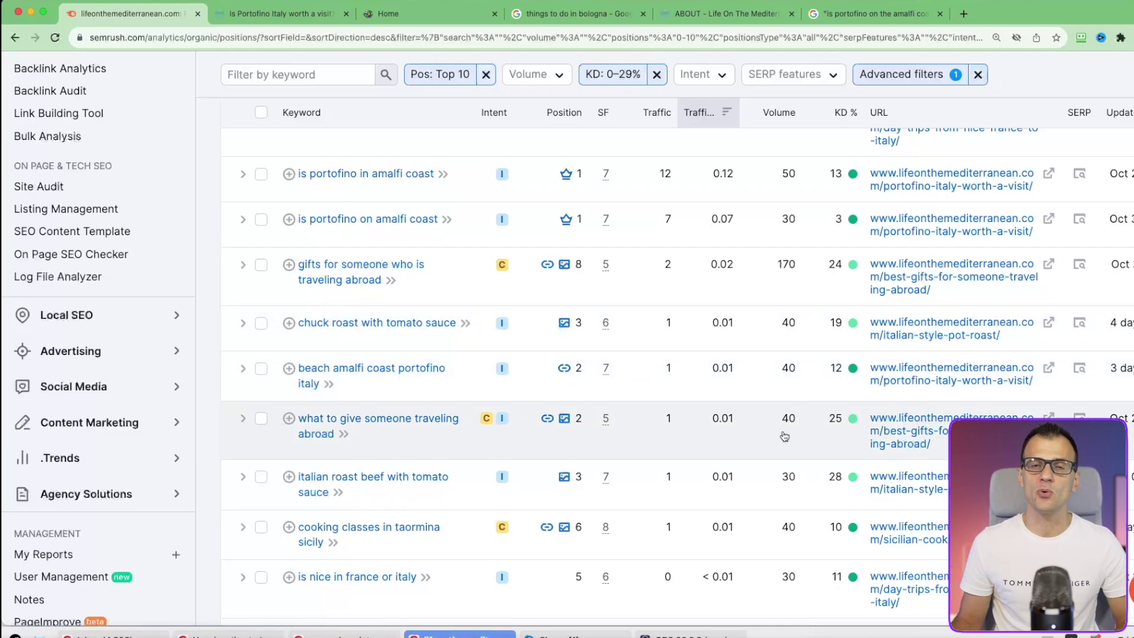
scroll(762, 372, "down", 3)
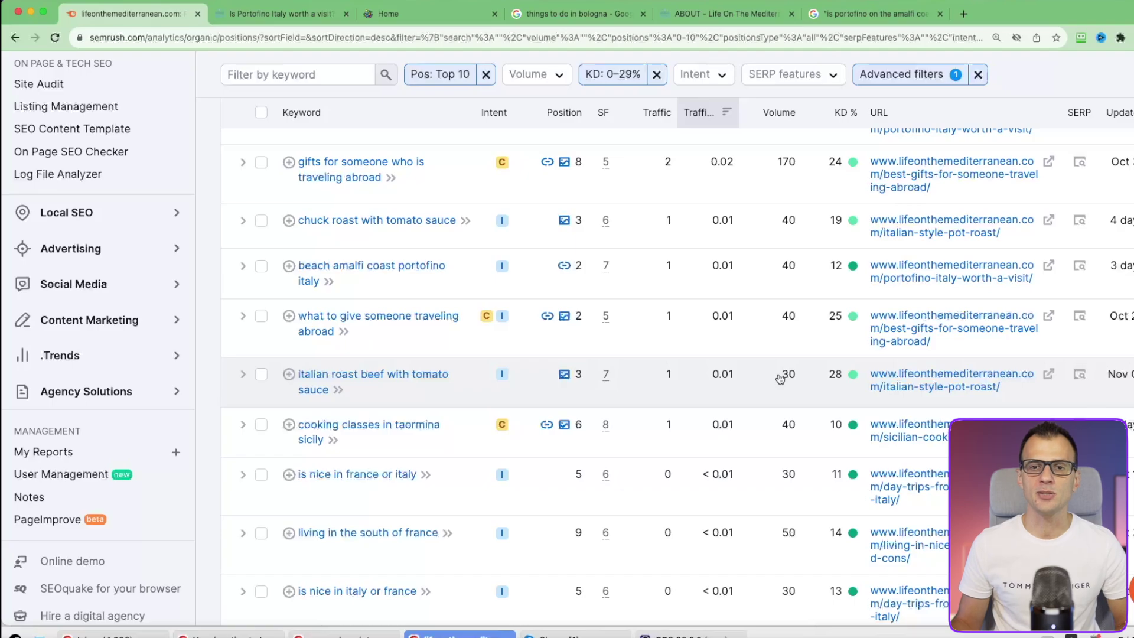
scroll(780, 379, "up", 4)
scroll(780, 379, "up", 3)
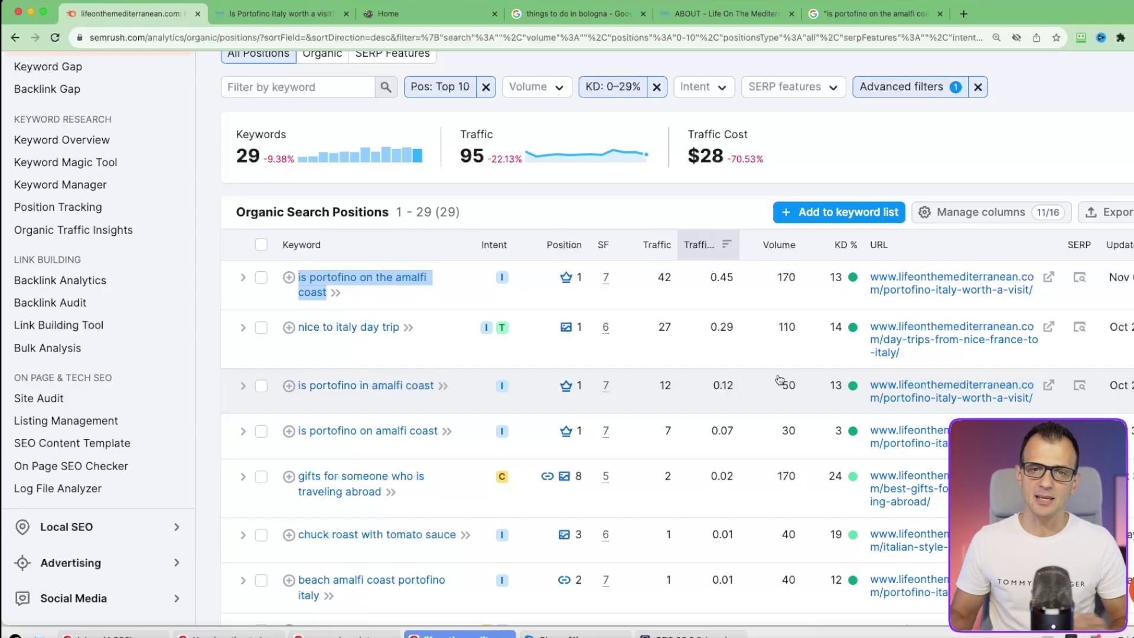
scroll(780, 380, "up", 1)
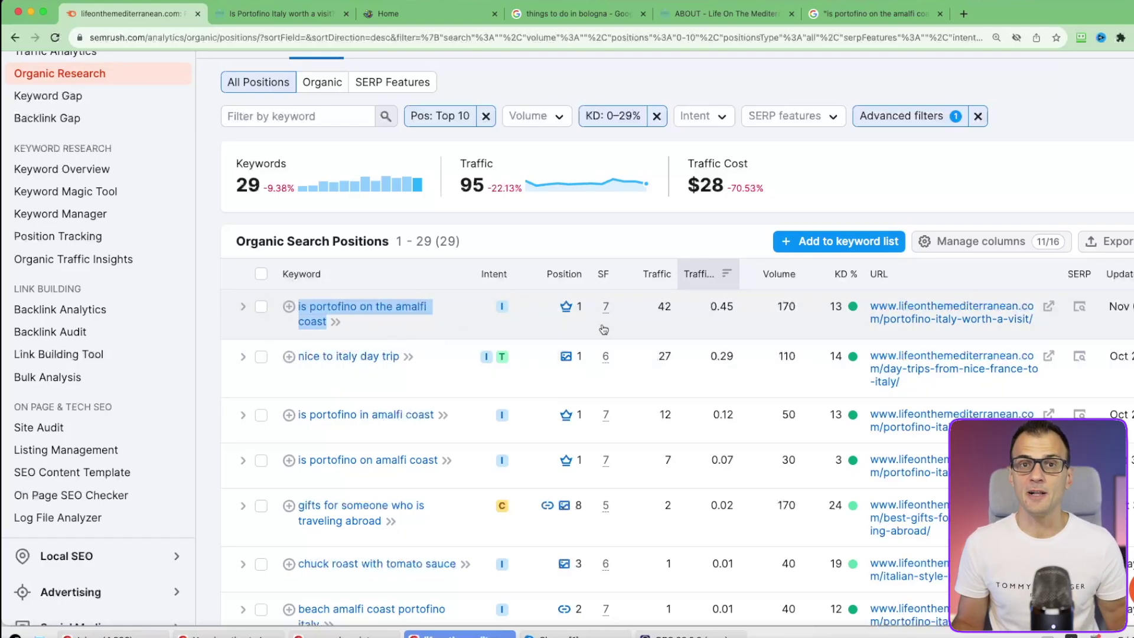
left_click(778, 316)
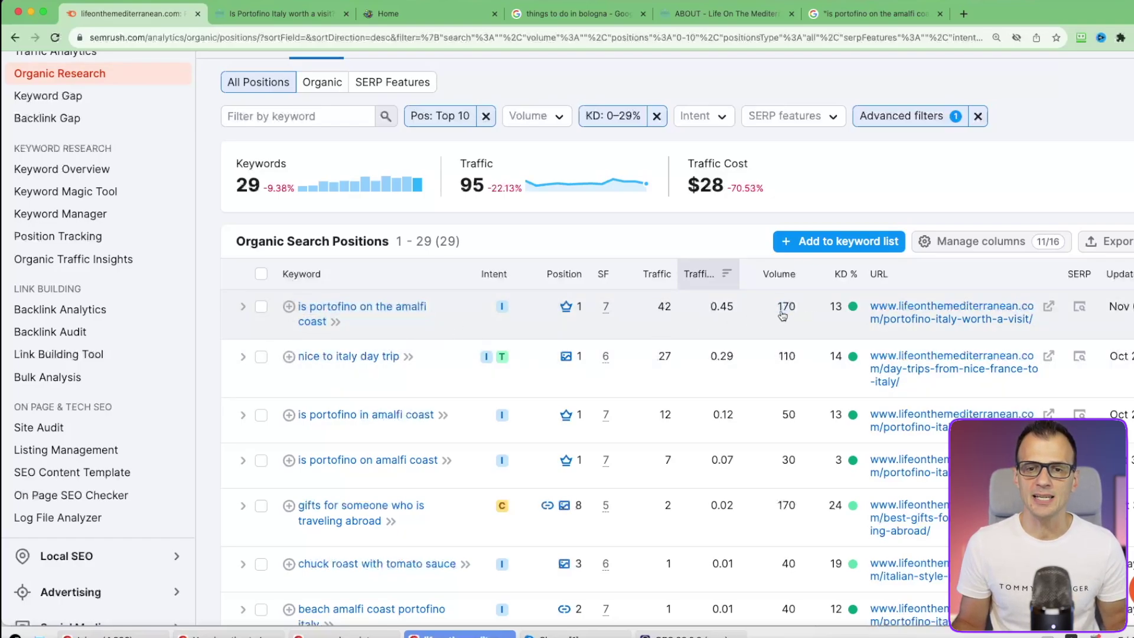
left_click_drag(778, 308, 809, 313)
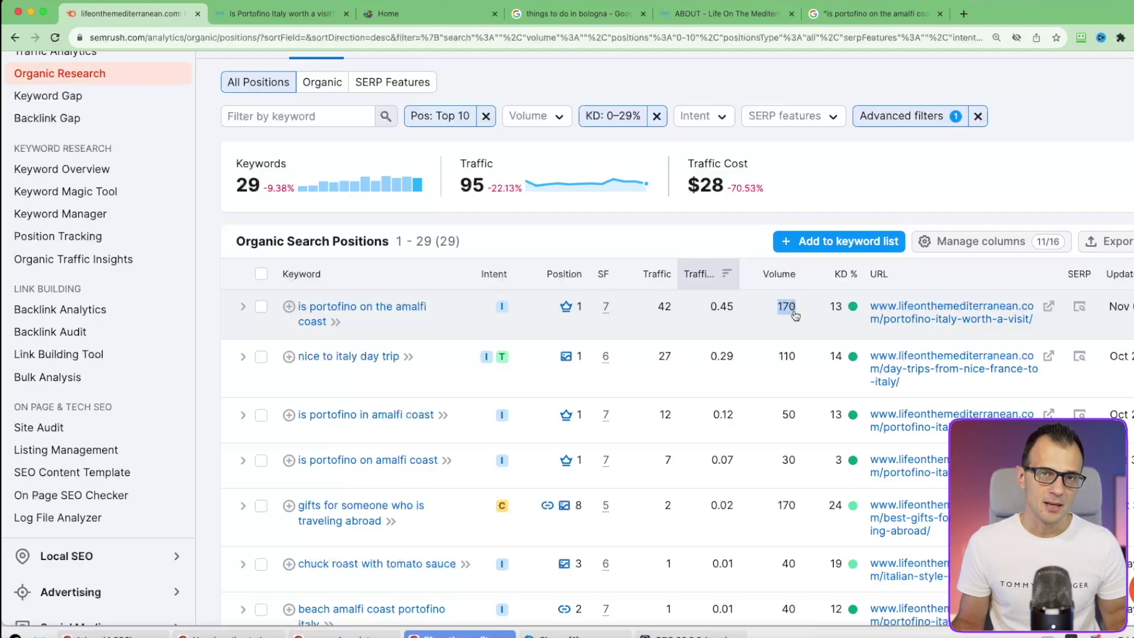
left_click(796, 316)
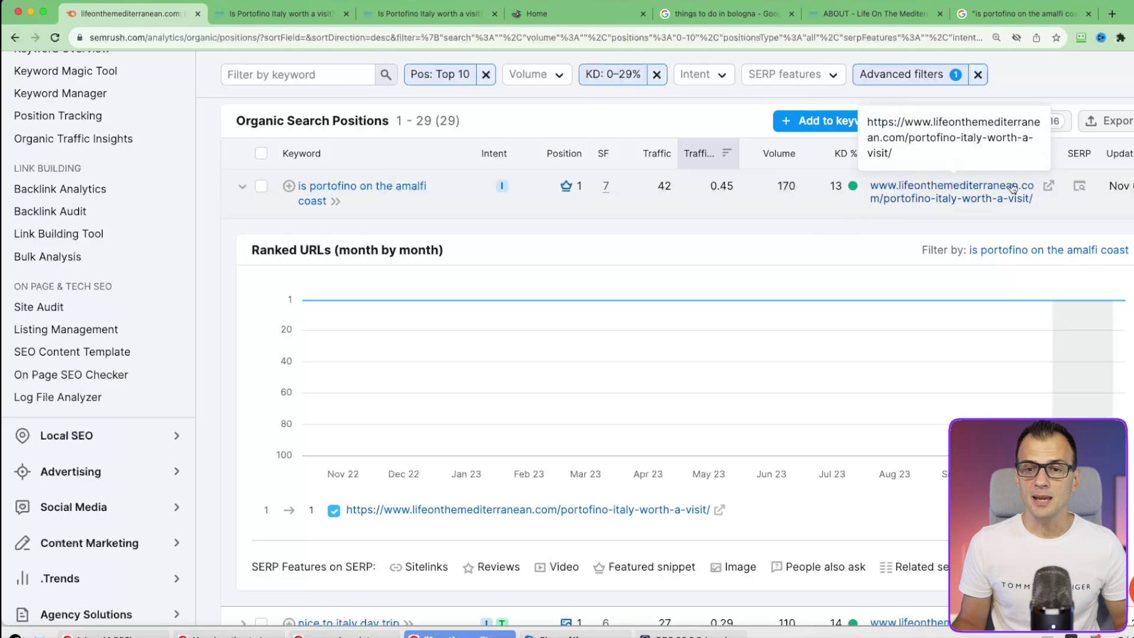
Step: Open the Portofino blog post in a new tab, select its web address, and return to Semrush
left_click(951, 190, "super")
left_click(277, 14)
left_click(374, 38)
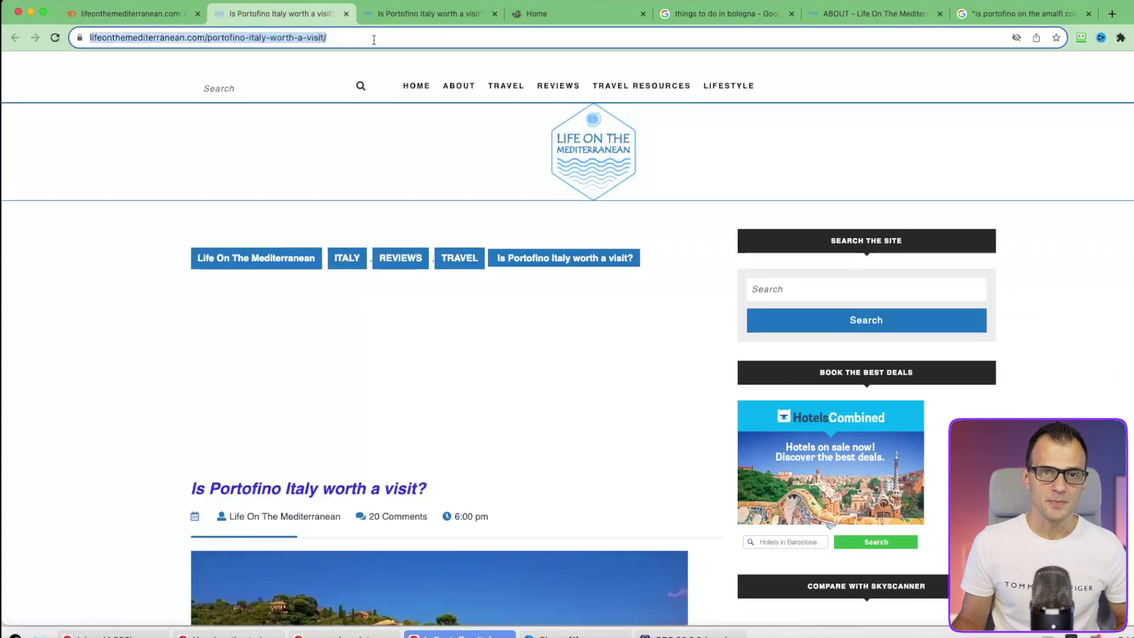
left_click(159, 17)
scroll(371, 108, "up", 5)
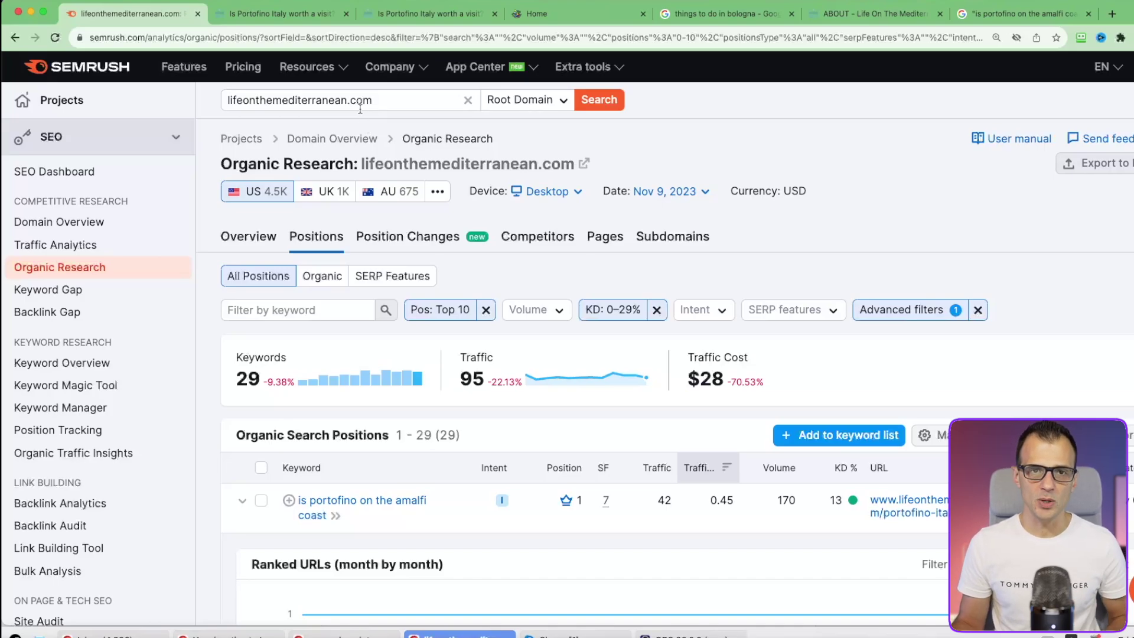
Step: Run the report on the Portofino post URL, review its six keywords, then go back to the domain report
left_click(396, 97)
type("https://lifeonthemediterranean.com/portofino-italy-worth-a-visit/")
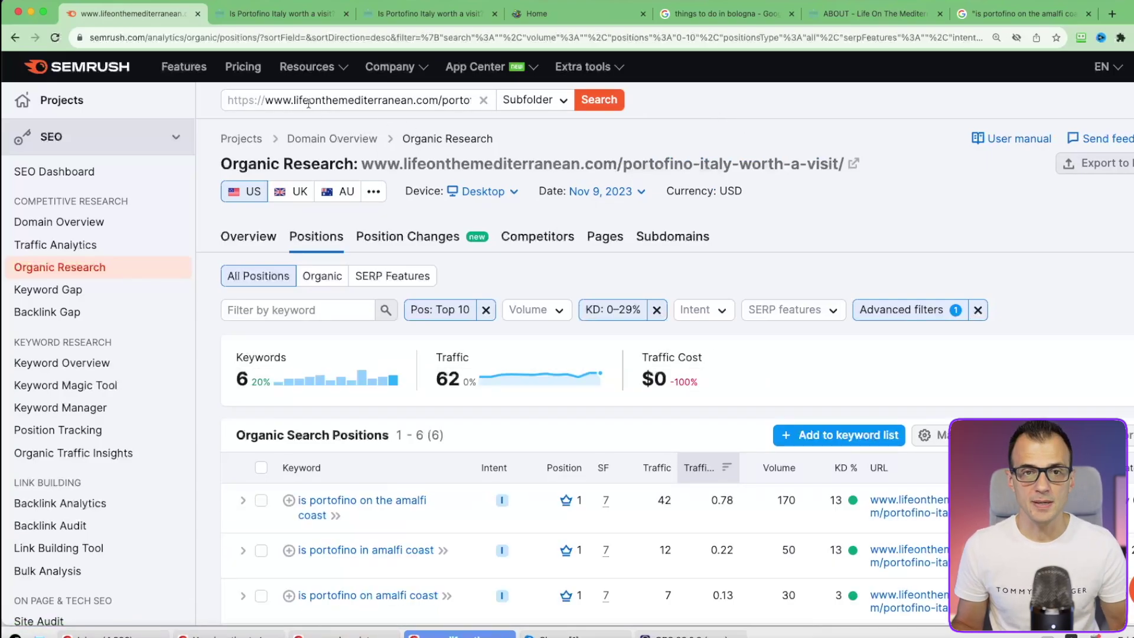
scroll(343, 262, "down", 3)
scroll(281, 257, "down", 3)
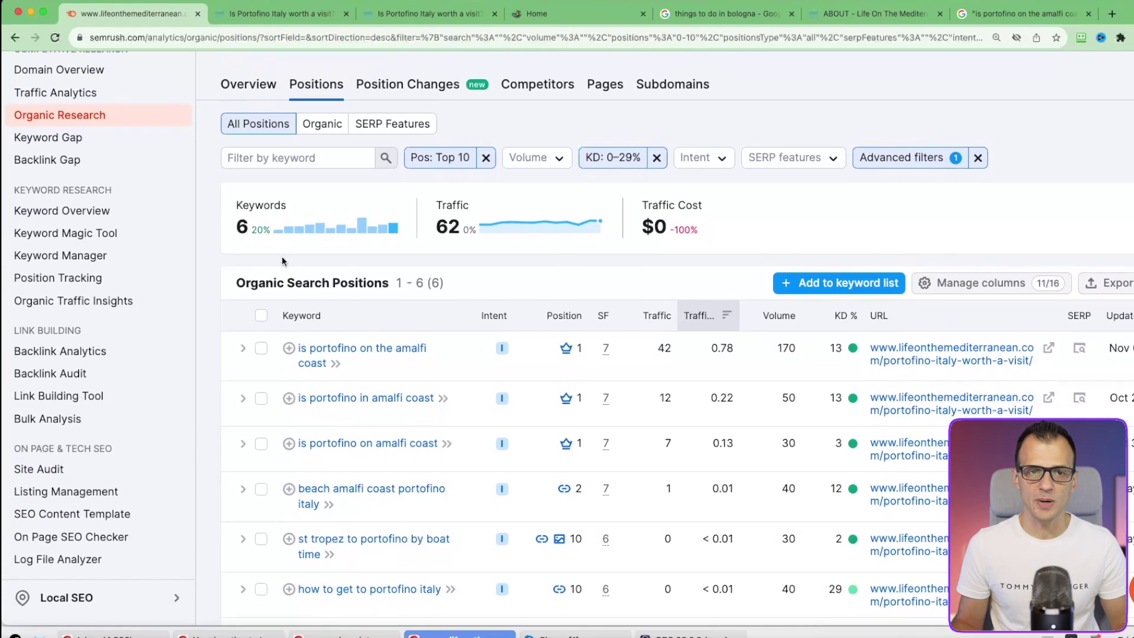
scroll(267, 213, "up", 3)
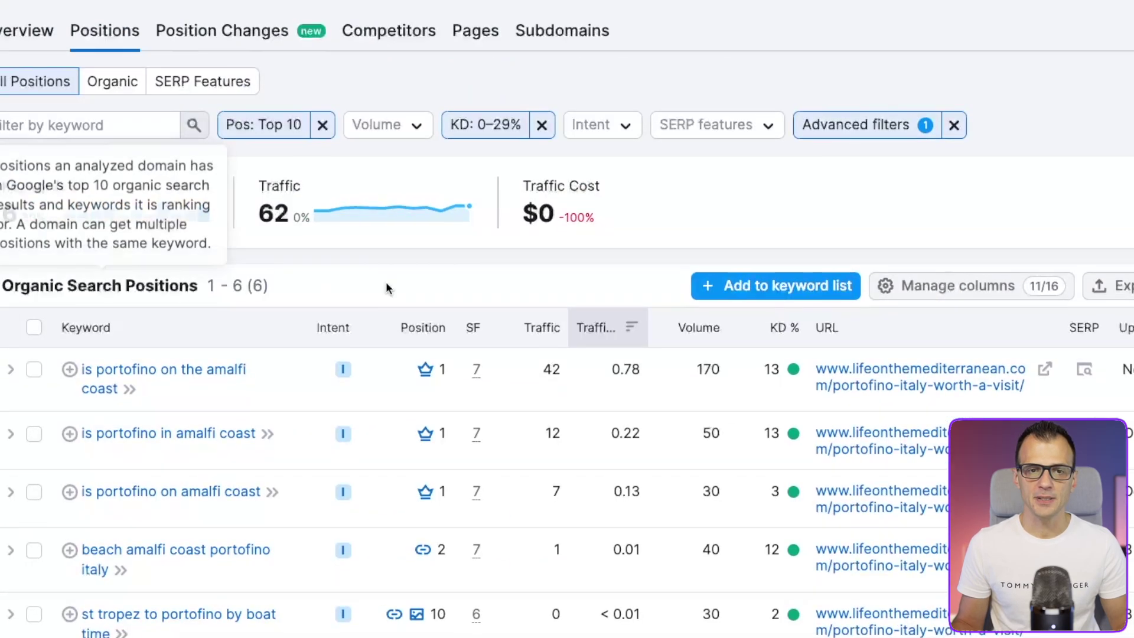
scroll(331, 278, "down", 2)
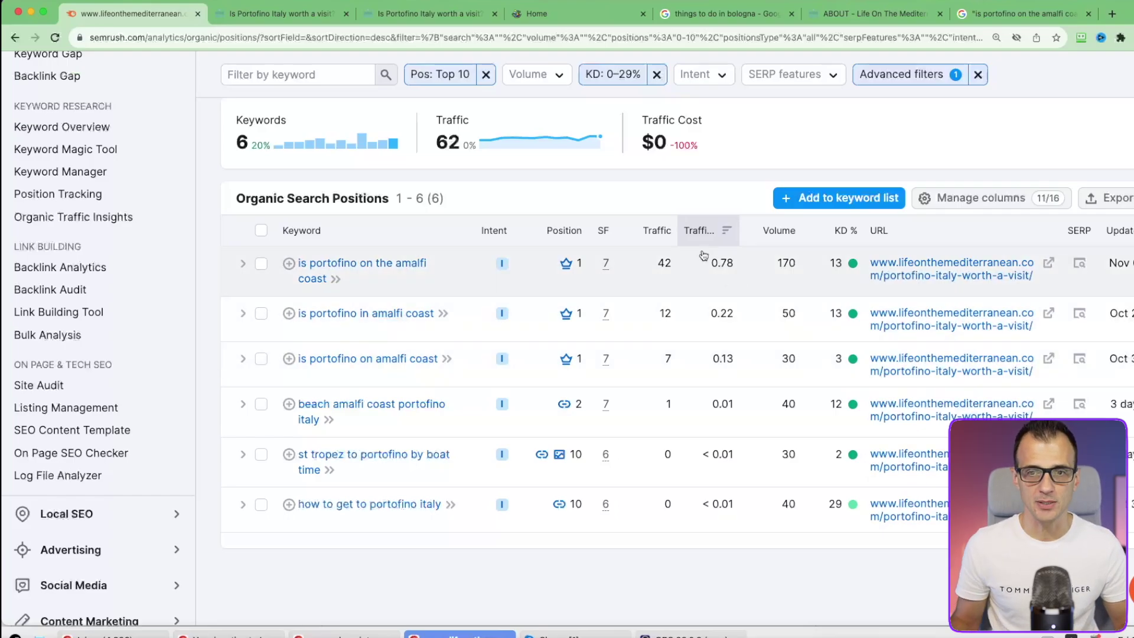
key("super+bracketleft")
scroll(763, 243, "down", 3)
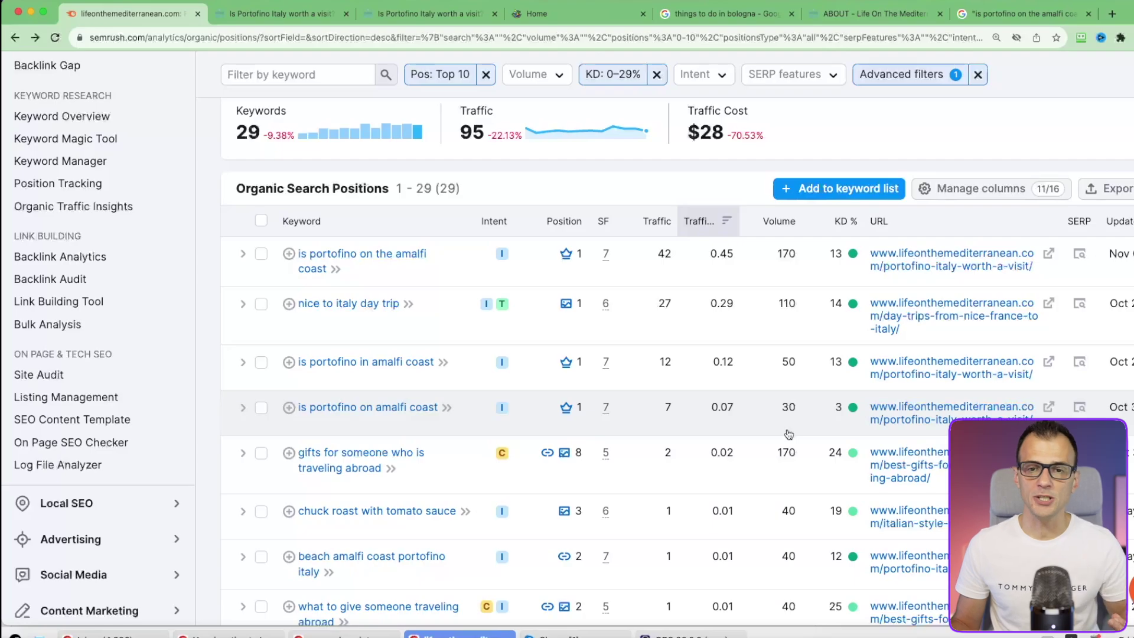
Step: Scroll down the Semrush page on the way to the Keyword Magic Tool
scroll(790, 434, "down", 1)
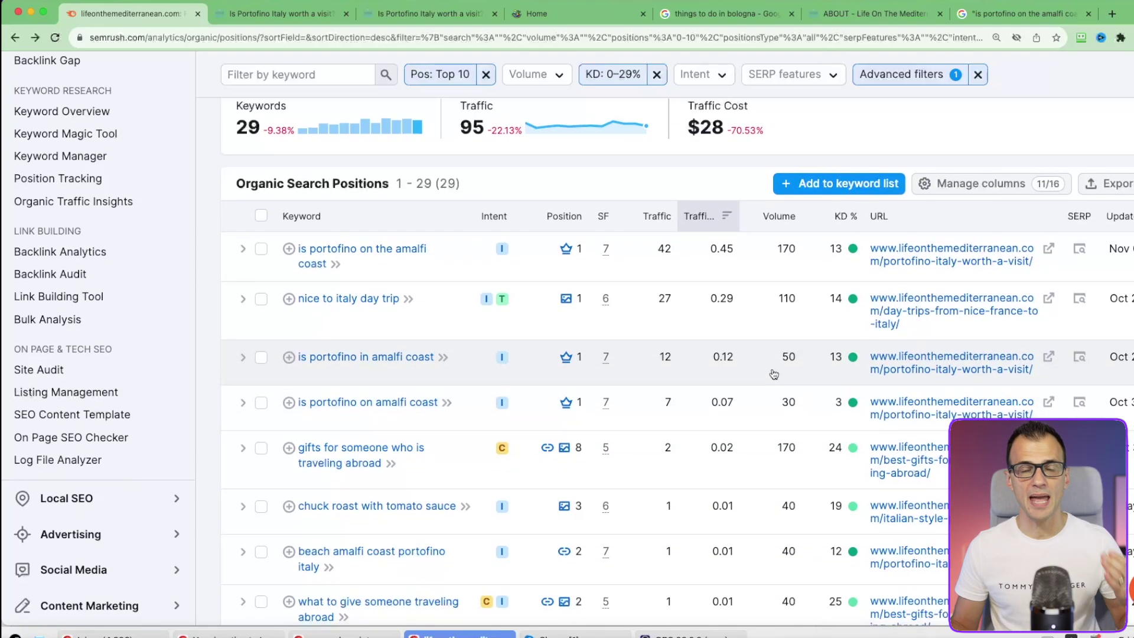
scroll(774, 374, "down", 2)
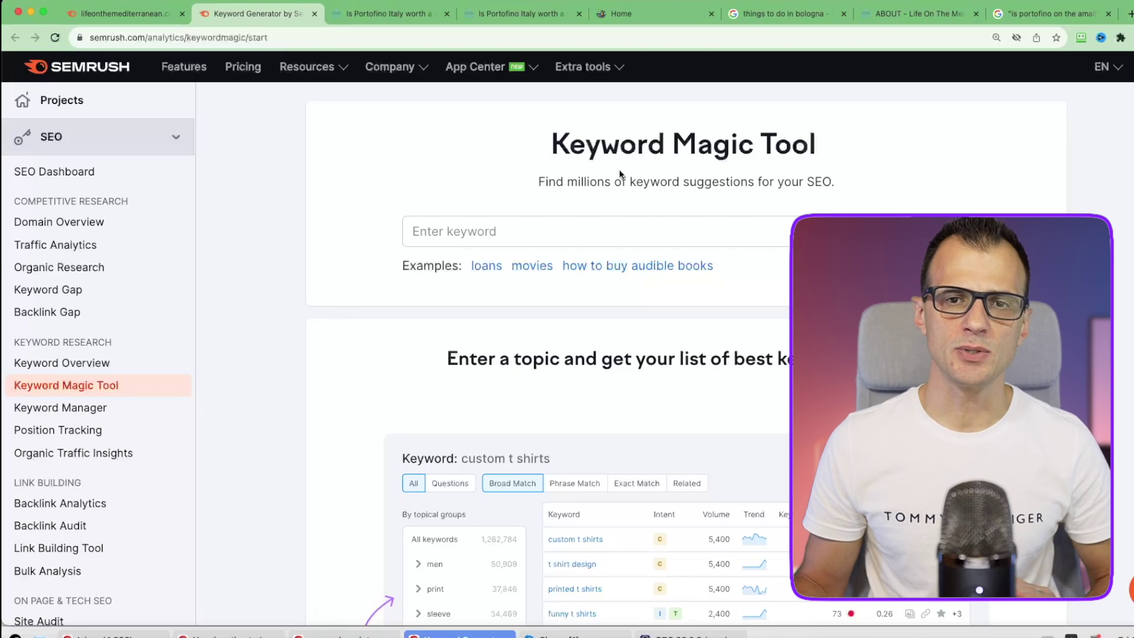
Step: Search the Keyword Magic Tool for 'day trip', returning 160,188 keywords with 1,344,870 total volume
left_click(551, 217)
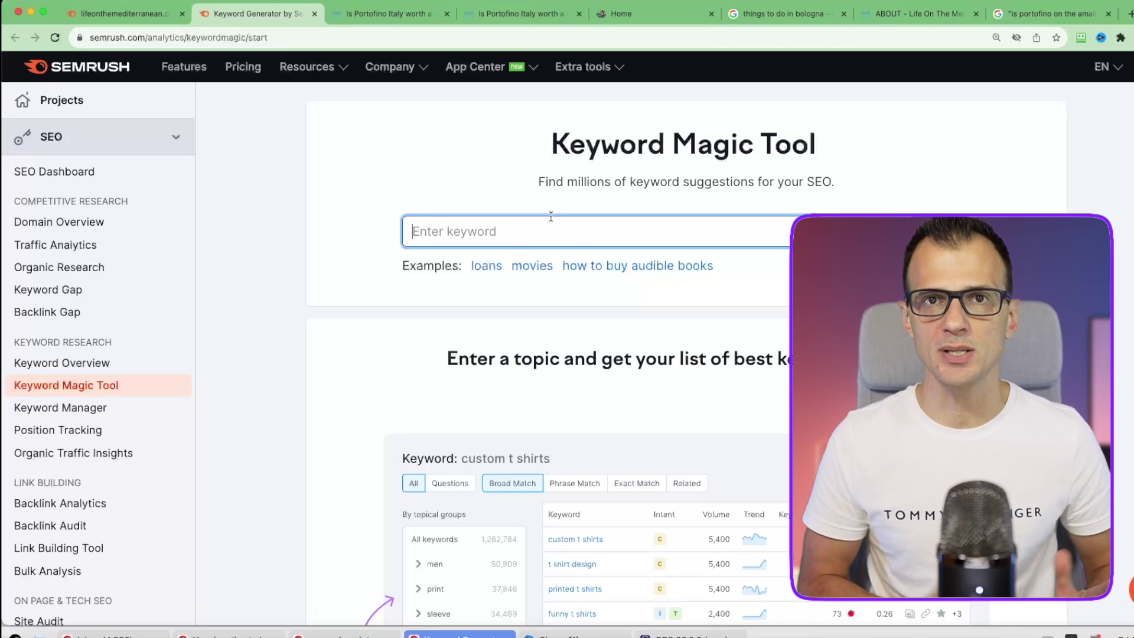
type("day trip")
left_click(939, 231)
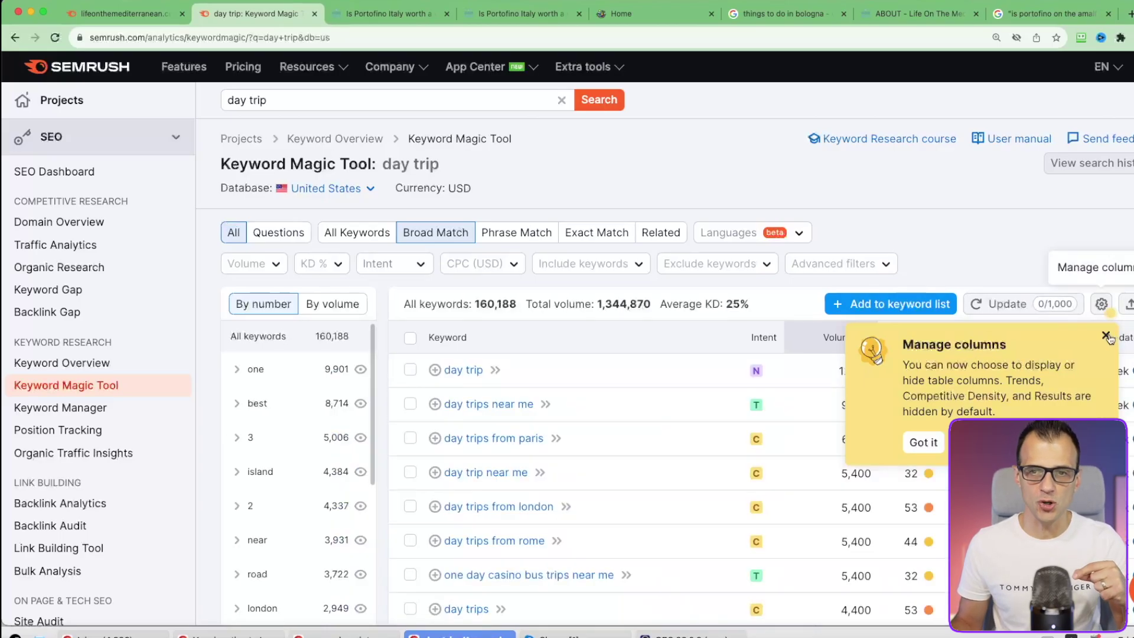
left_click(1106, 336)
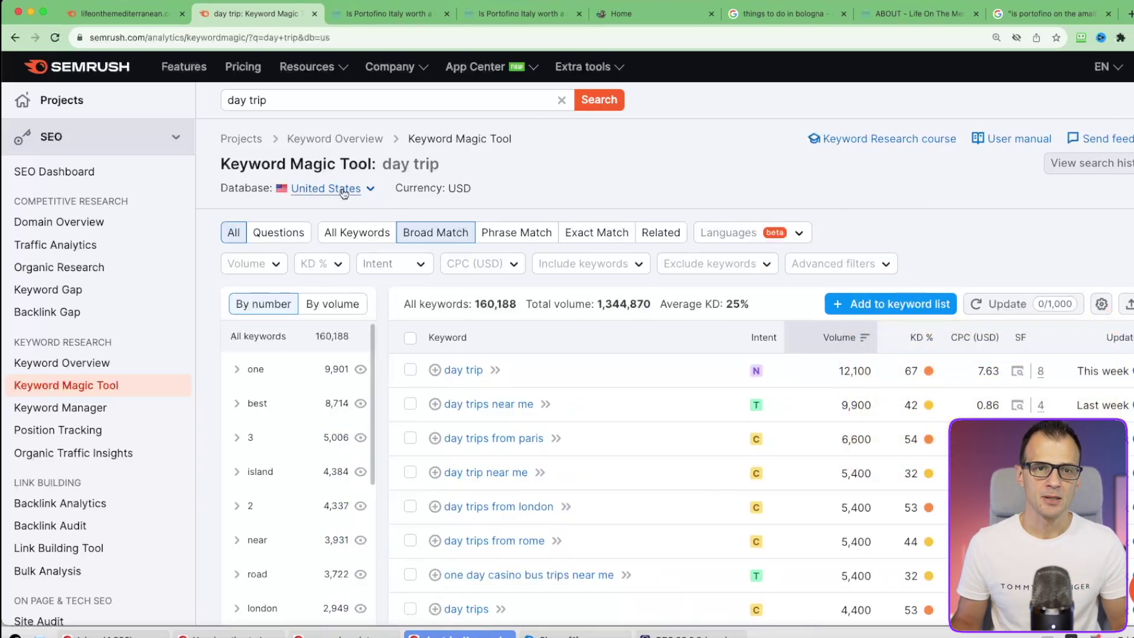
scroll(585, 405, "down", 1)
scroll(585, 406, "down", 3)
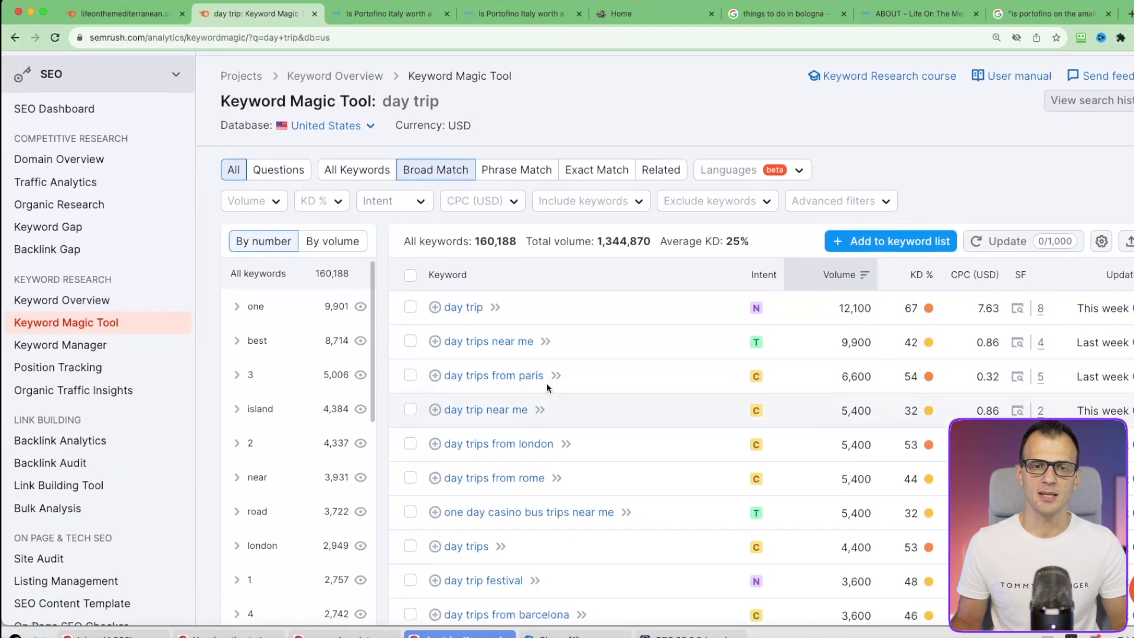
left_click_drag(476, 237, 522, 239)
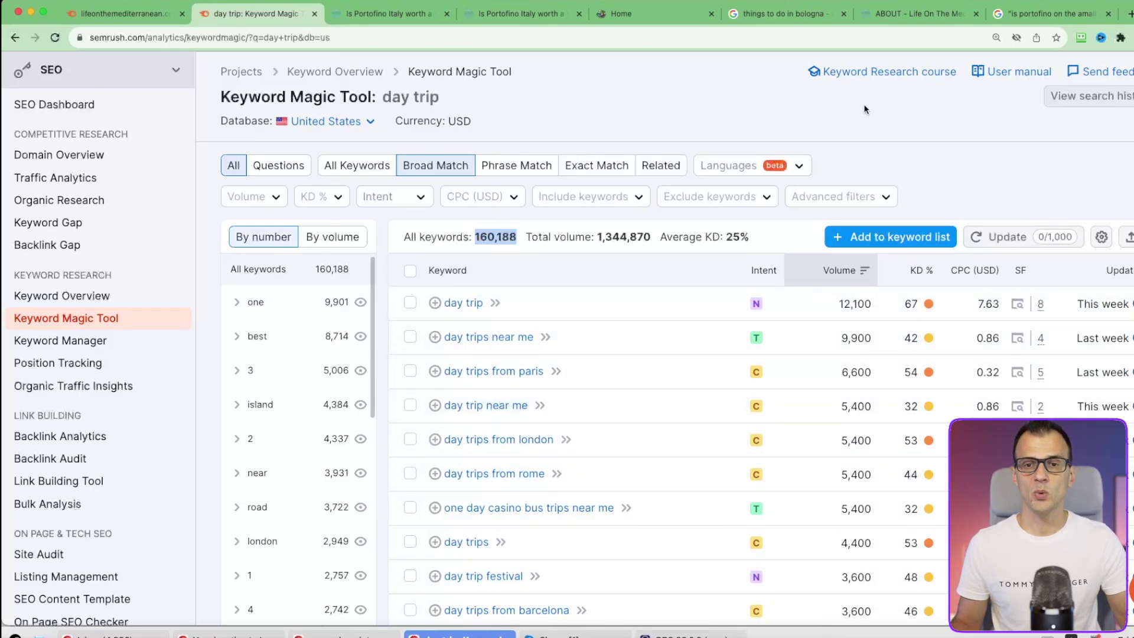
left_click(872, 160)
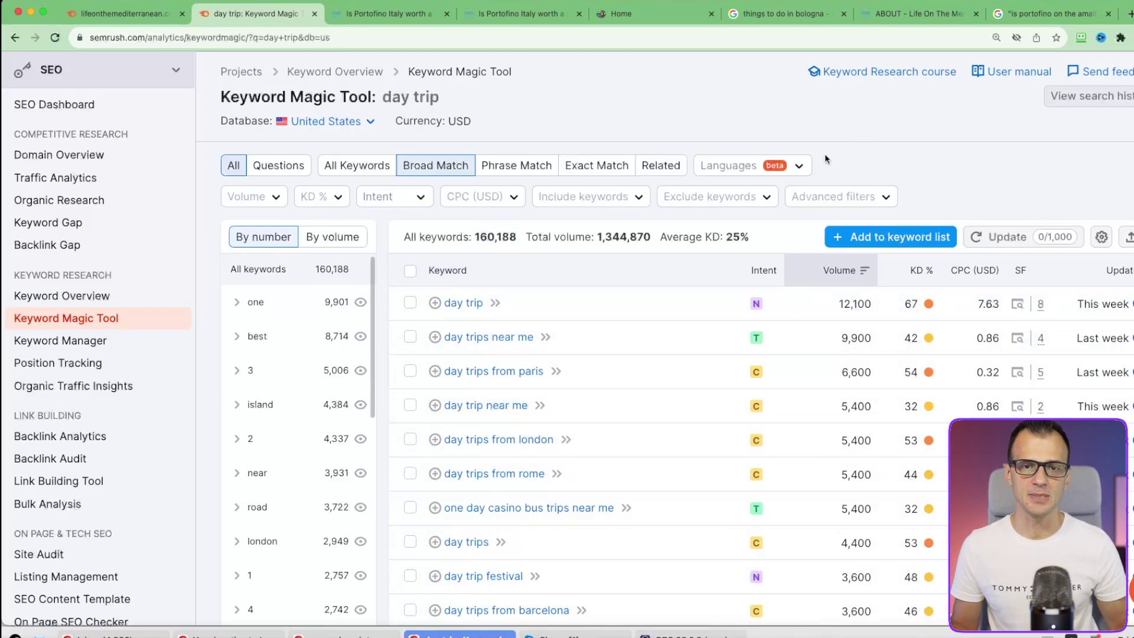
left_click(338, 198)
Step: Limit the day trip keyword ideas to a custom KD range of 0–29%
left_click(326, 406)
type("02")
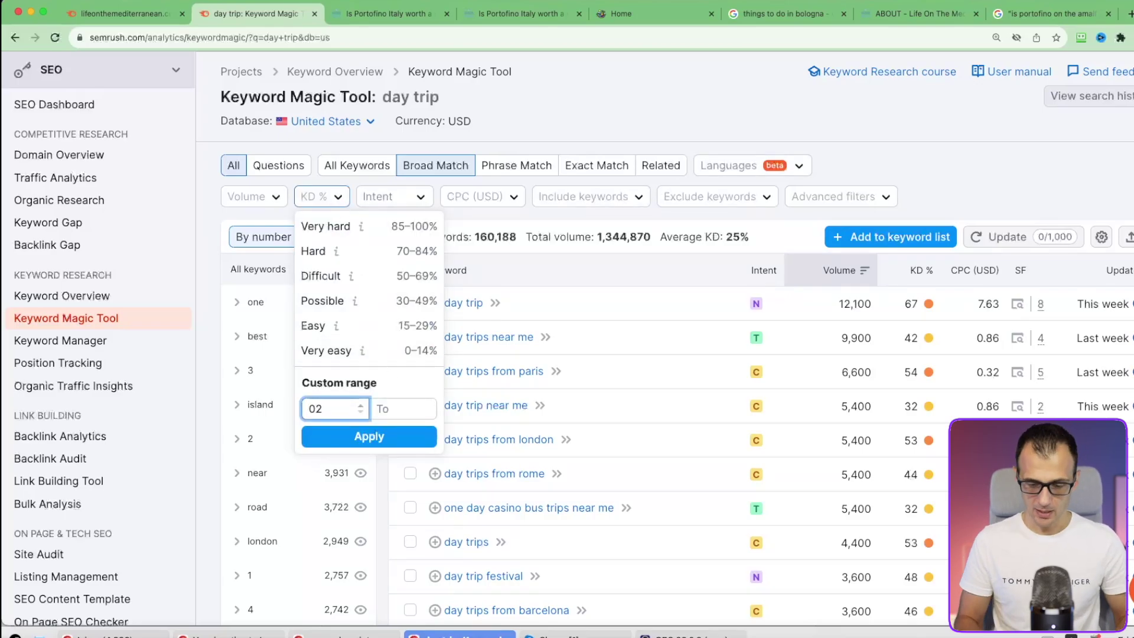
left_click(402, 409)
type("29")
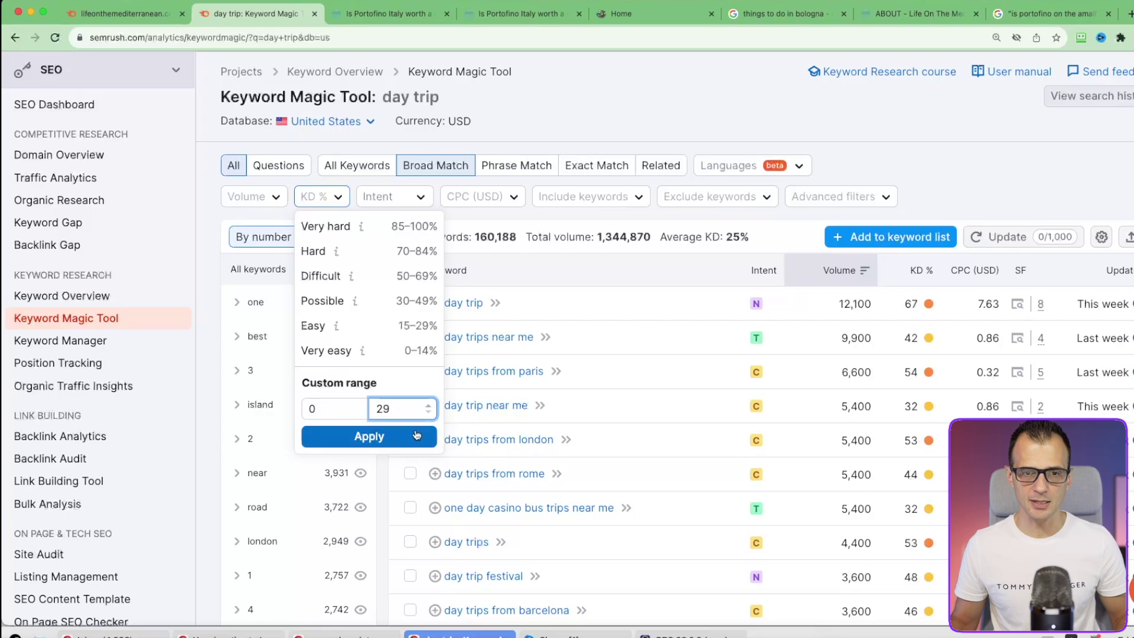
left_click(418, 435)
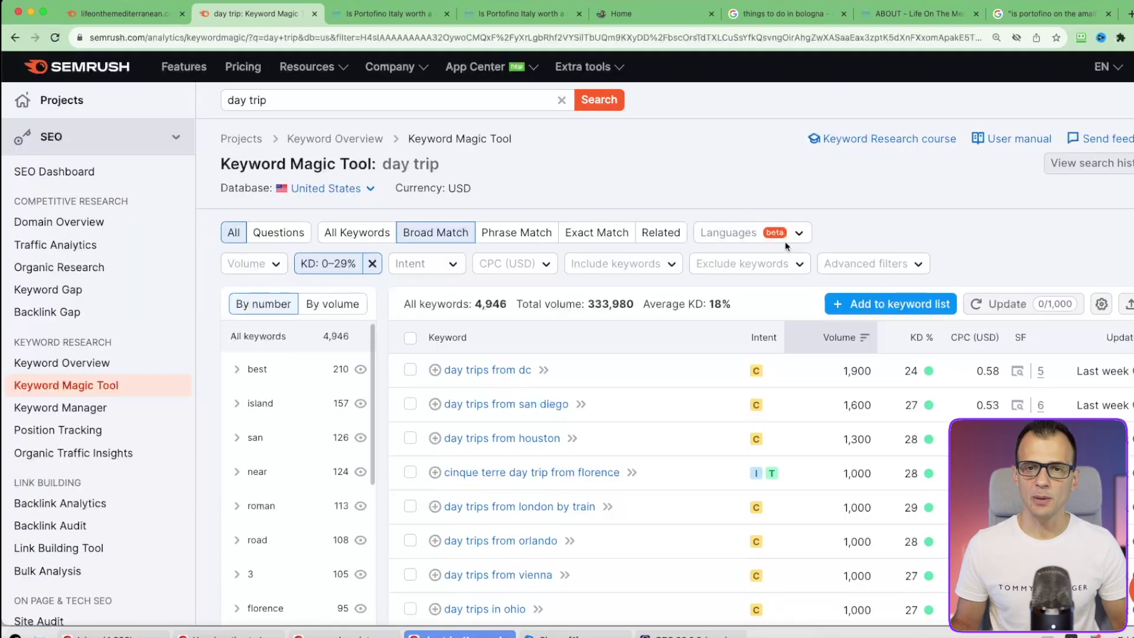
Step: Add an advanced filter for a minimum word count of 4
left_click(909, 264)
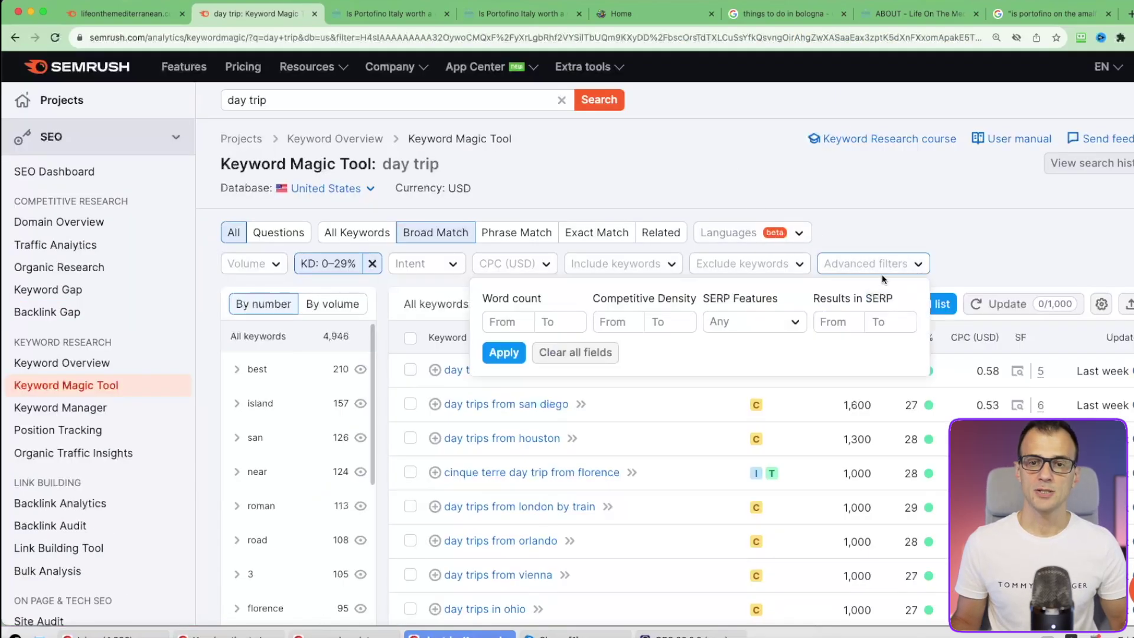
left_click(510, 319)
type("4")
left_click(503, 352)
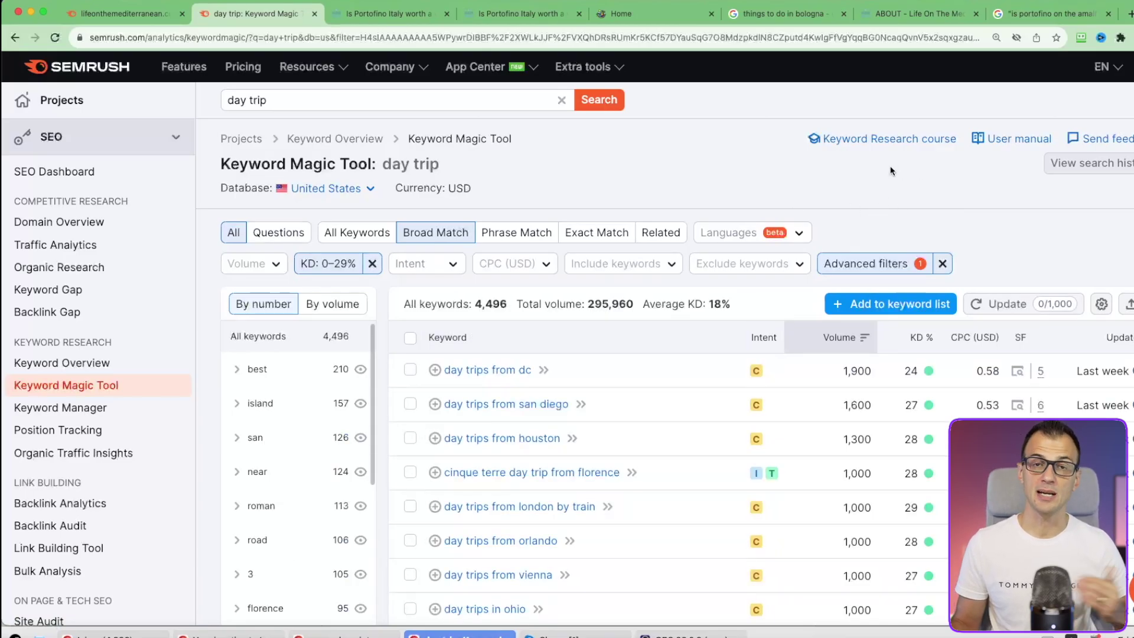
Step: Sort the filtered day trip keywords by KD %, easiest first, and browse the list
left_click(919, 337)
scroll(744, 313, "down", 2)
scroll(745, 313, "down", 2)
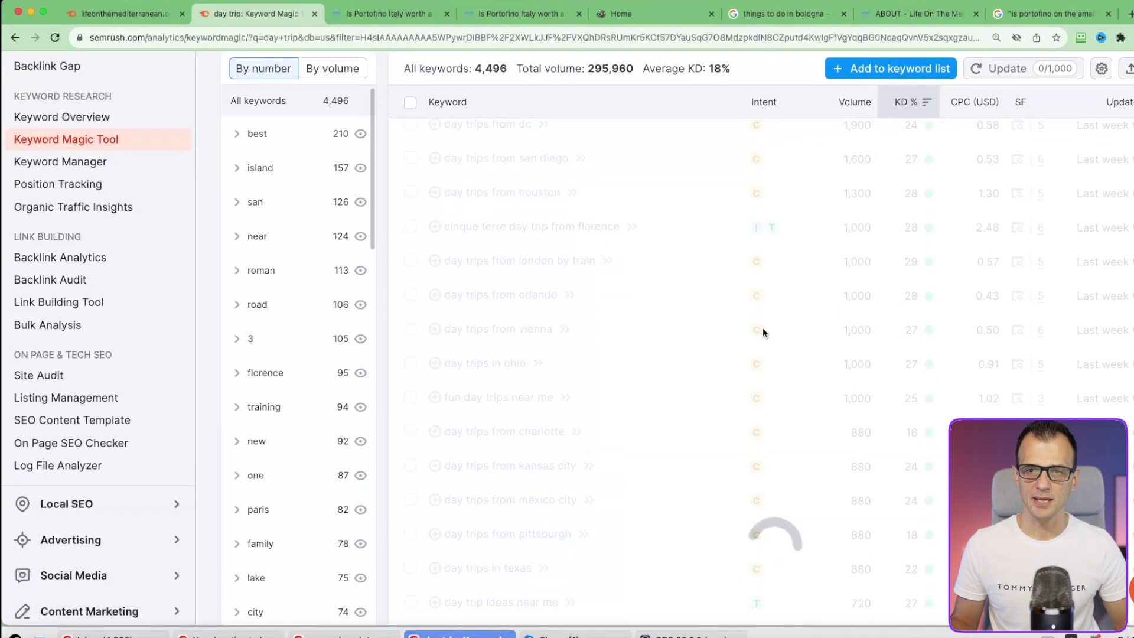
scroll(614, 297, "up", 5)
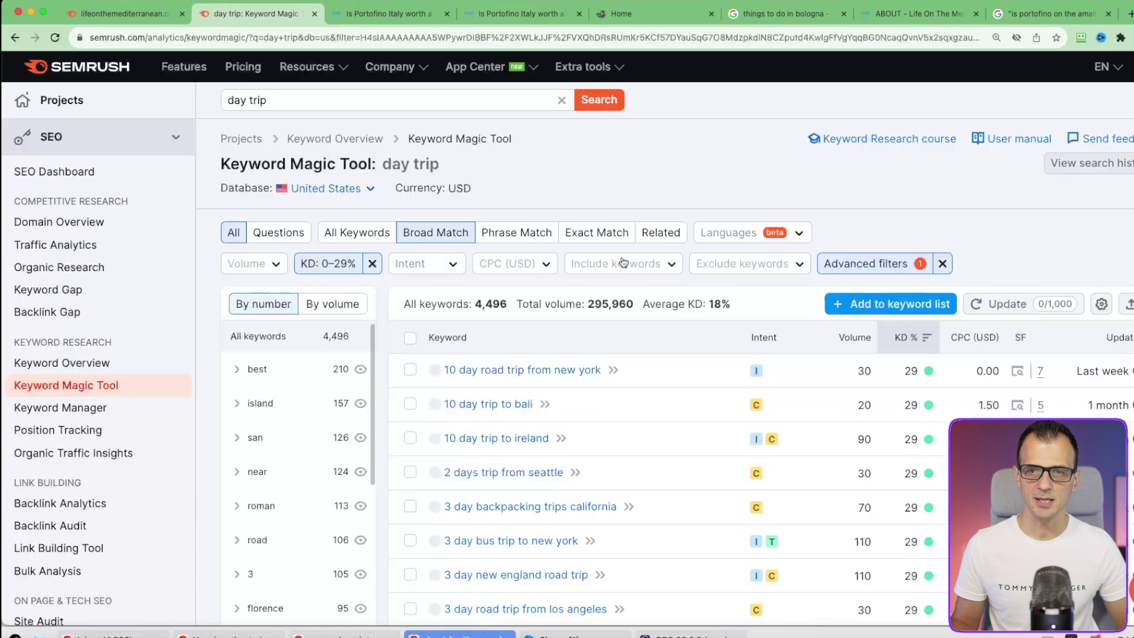
scroll(597, 226, "down", 4)
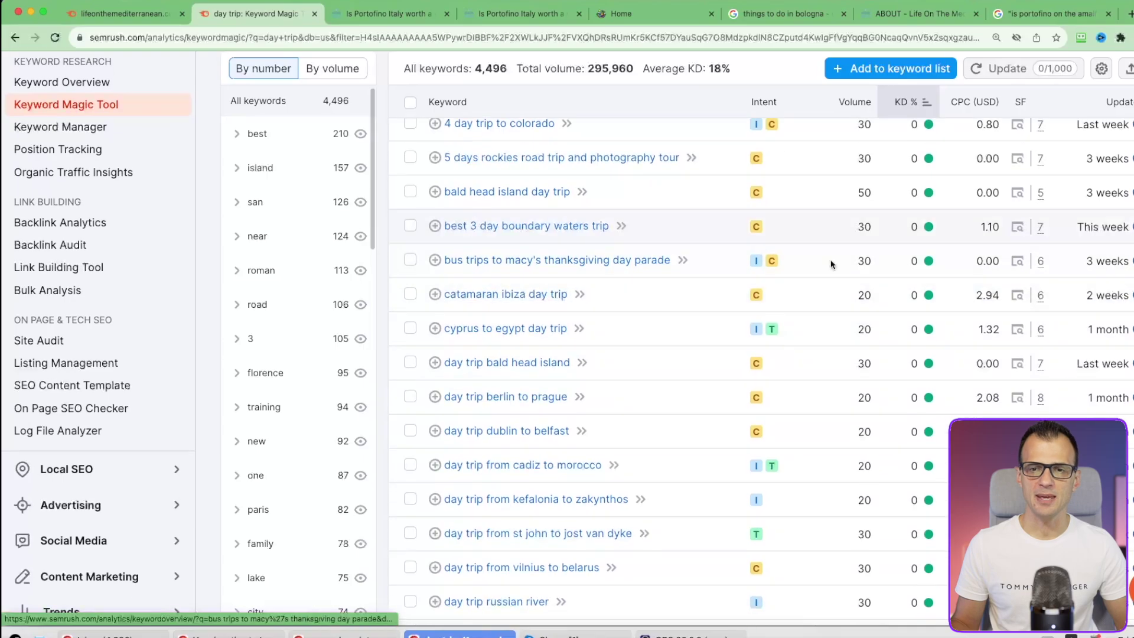
scroll(820, 311, "up", 3)
scroll(820, 311, "down", 4)
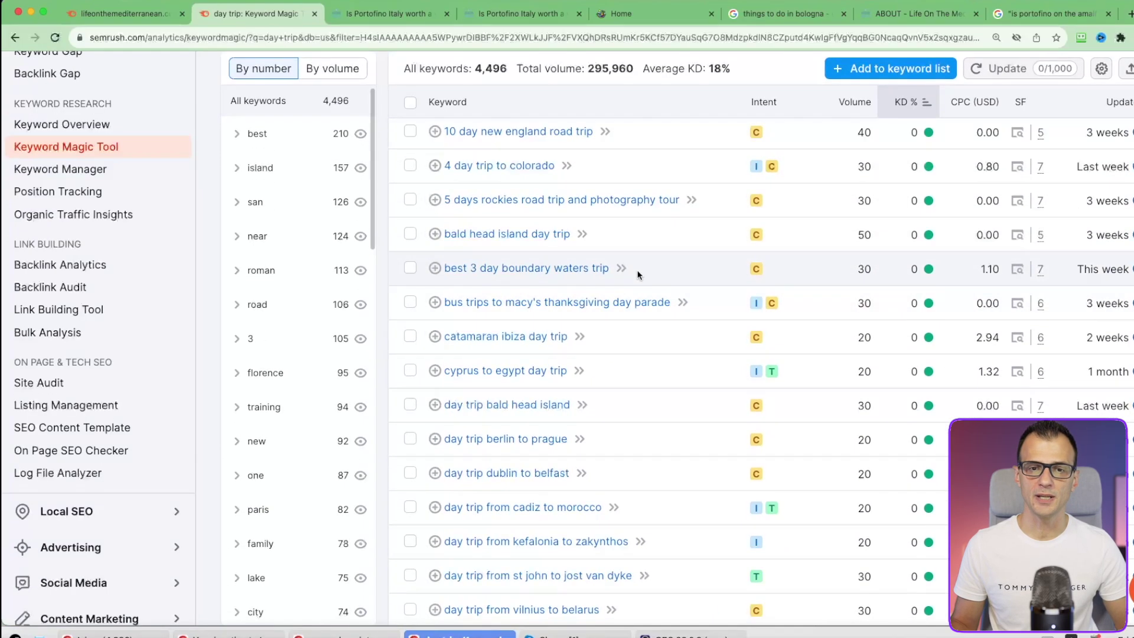
scroll(531, 354, "down", 10)
scroll(585, 387, "down", 3)
scroll(587, 331, "up", 15)
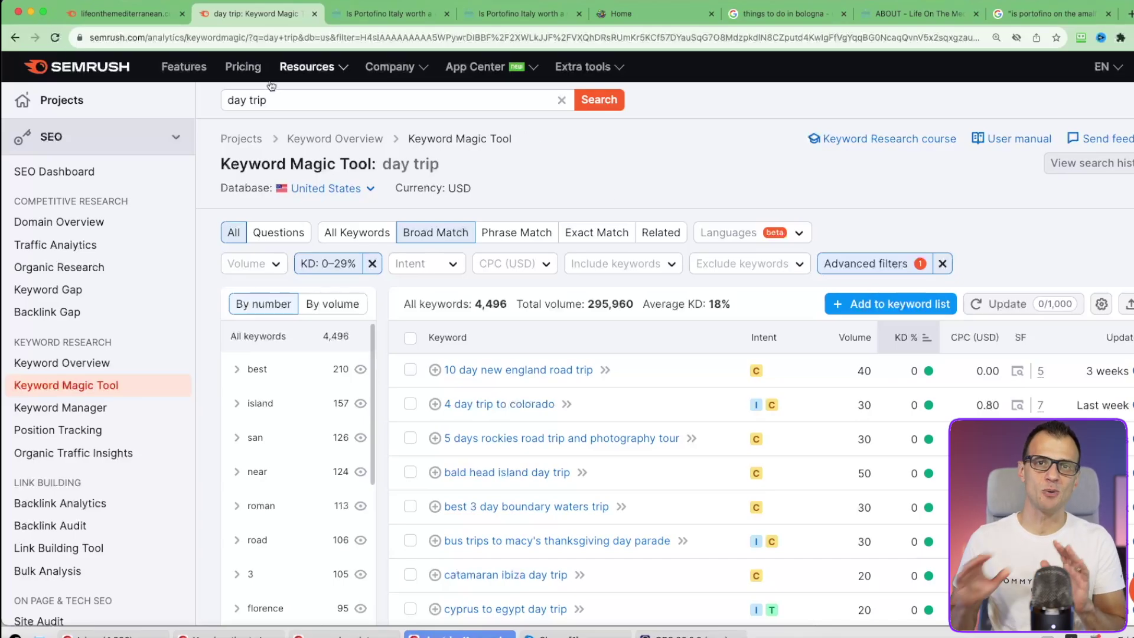
left_click(142, 14)
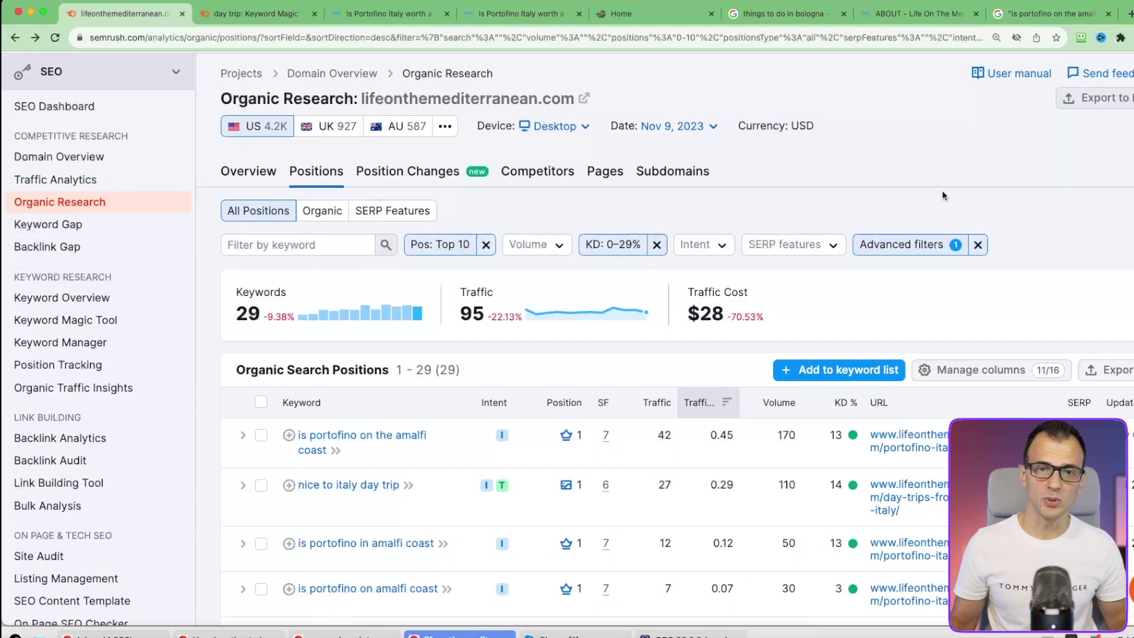
Step: Review lifeonthemediterranean.com's top-10, KD 0–29% positions, then return to the day trip ideas
scroll(944, 200, "up", 2)
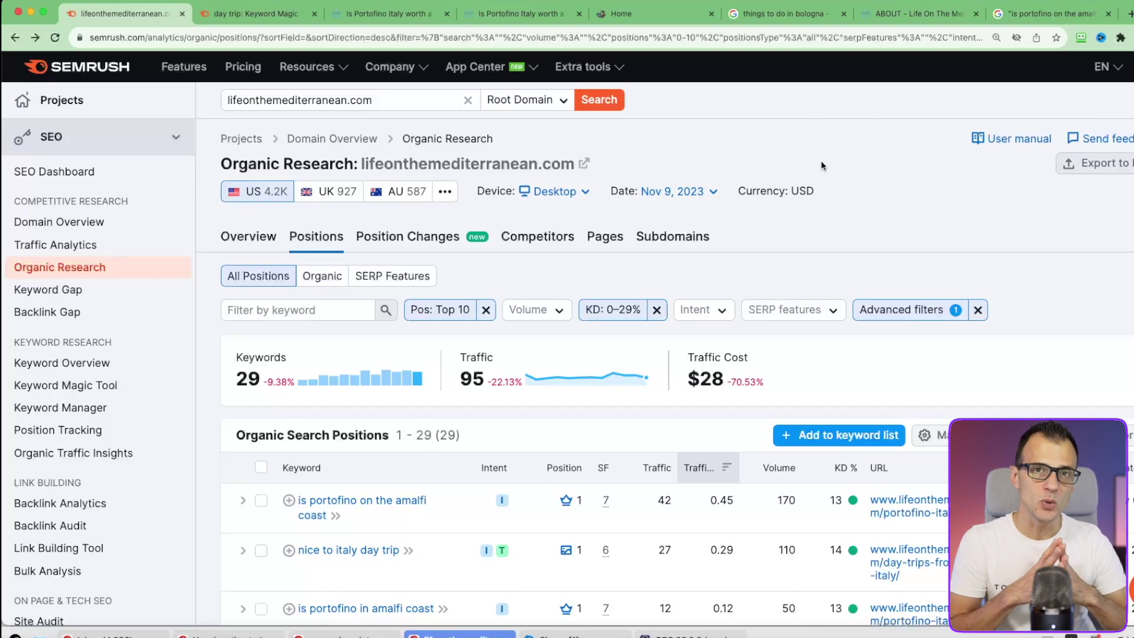
scroll(679, 160, "down", 2)
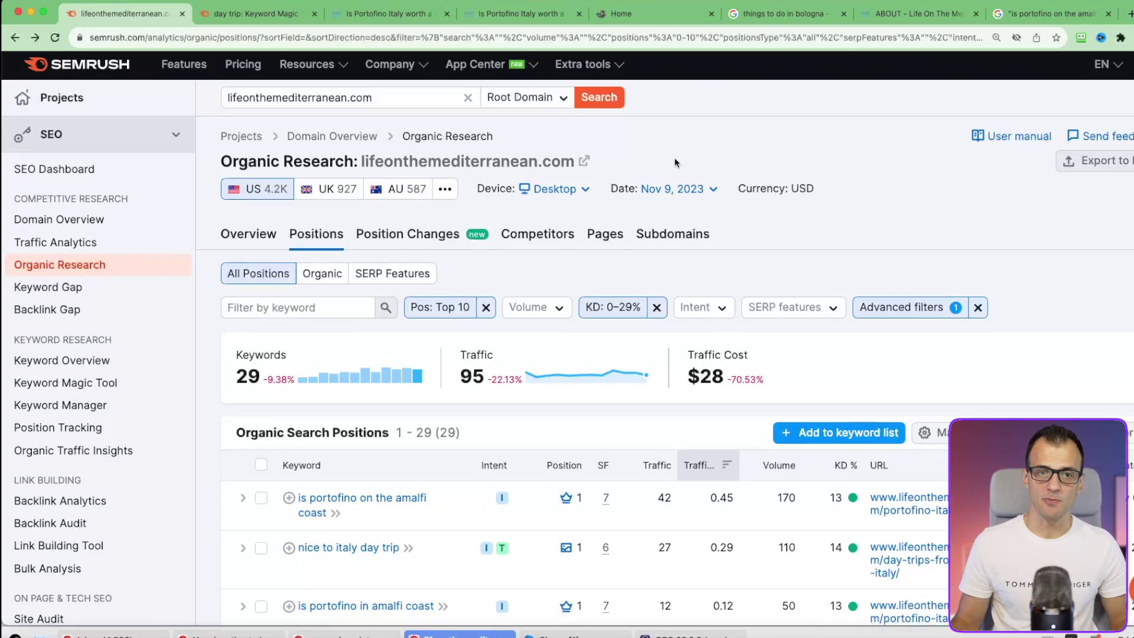
scroll(567, 331, "down", 2)
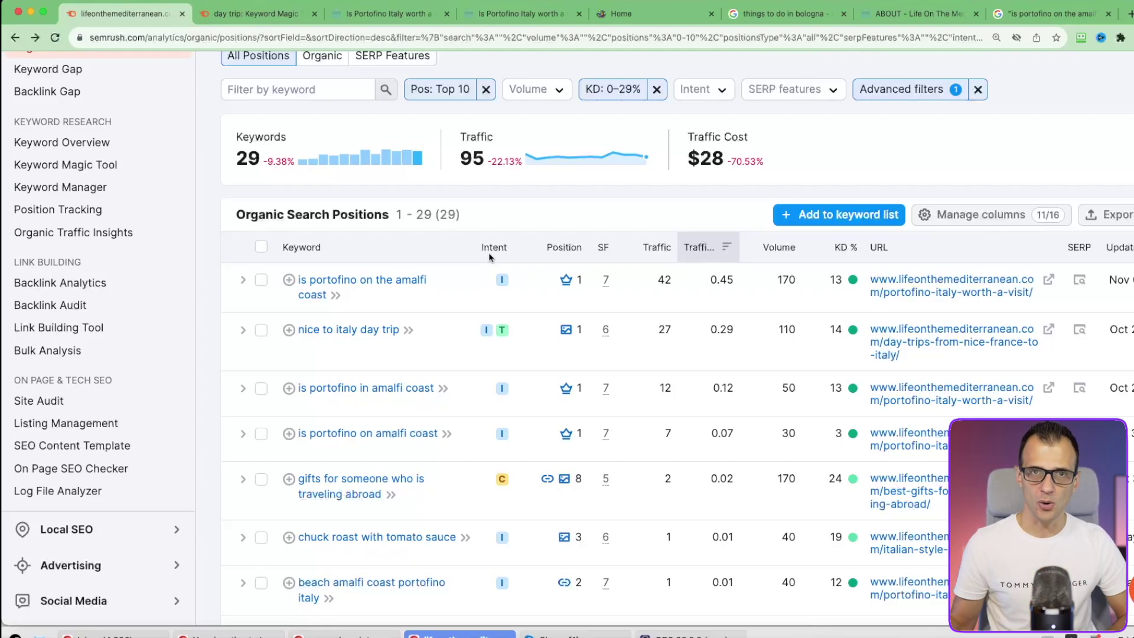
left_click(260, 14)
Step: Search the Keyword Magic Tool for 'is on coast' and browse its 49 keyword ideas
triple_click(313, 100)
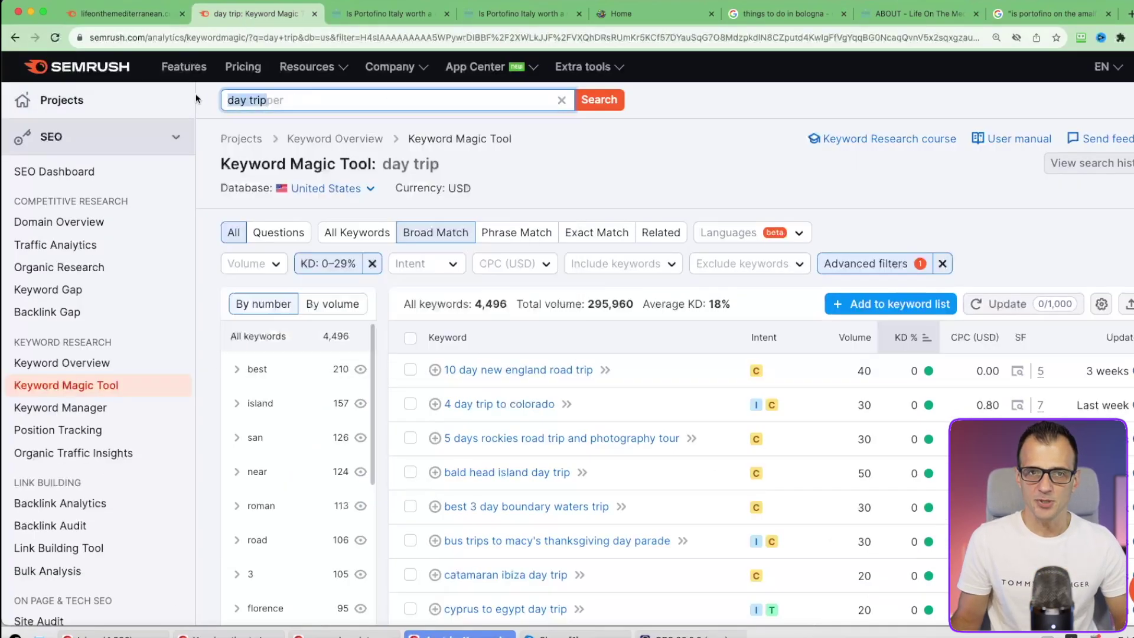
type("is on coast")
left_click(607, 108)
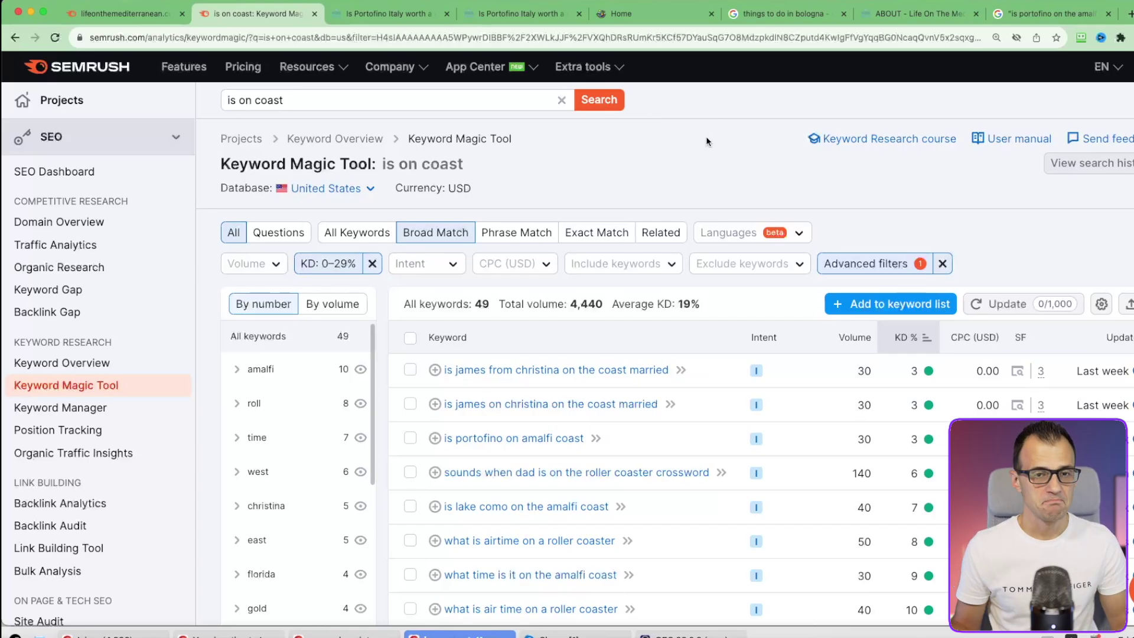
scroll(637, 173, "down", 2)
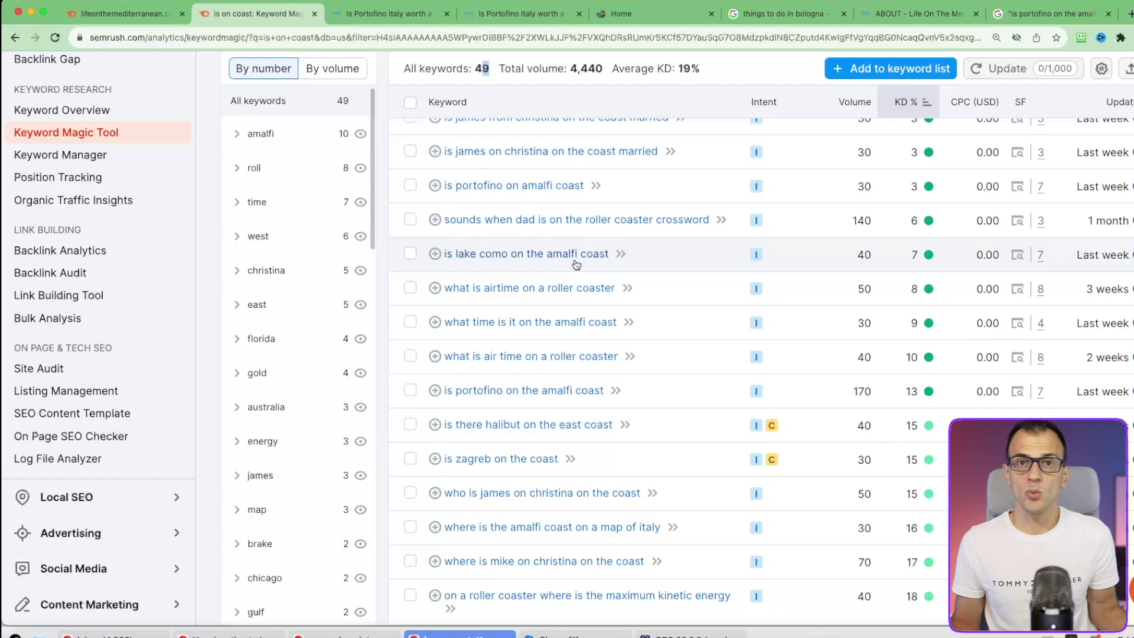
scroll(574, 263, "down", 4)
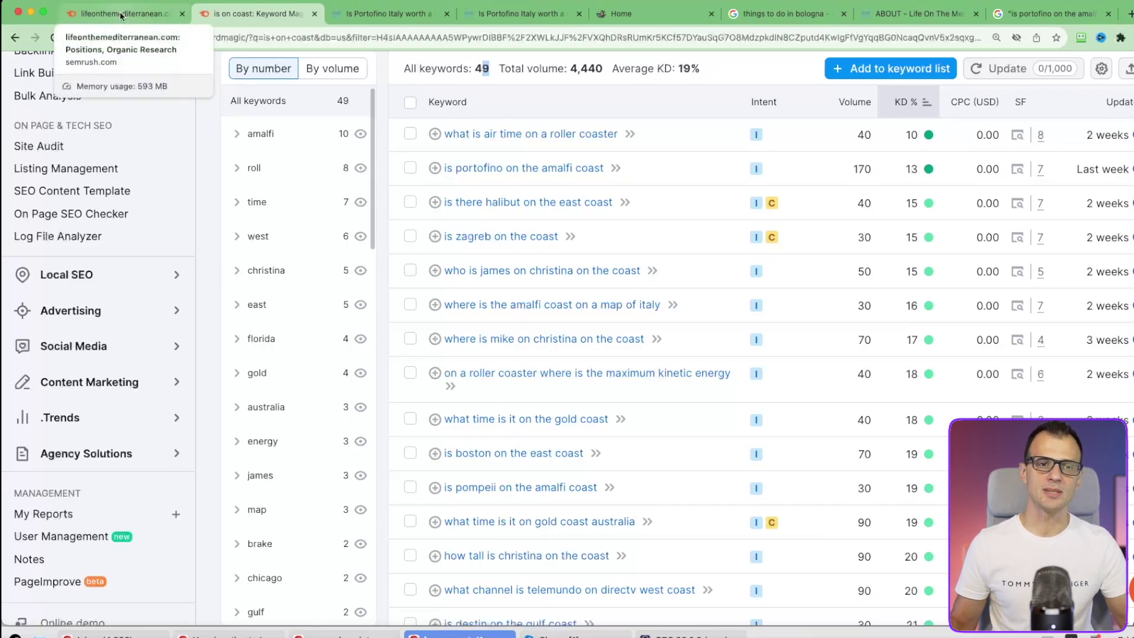
Step: Browse lifeonthemediterranean.com's 29 Top 10, KD 0–29% organic positions again
left_click(148, 15)
scroll(278, 208, "down", 10)
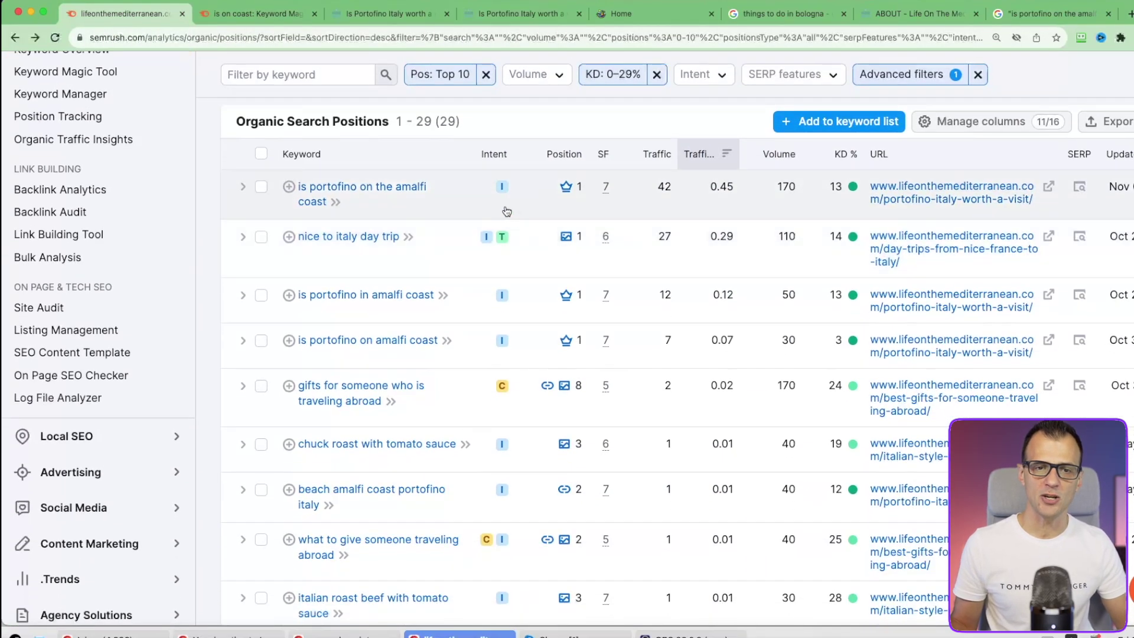
scroll(279, 208, "down", 1)
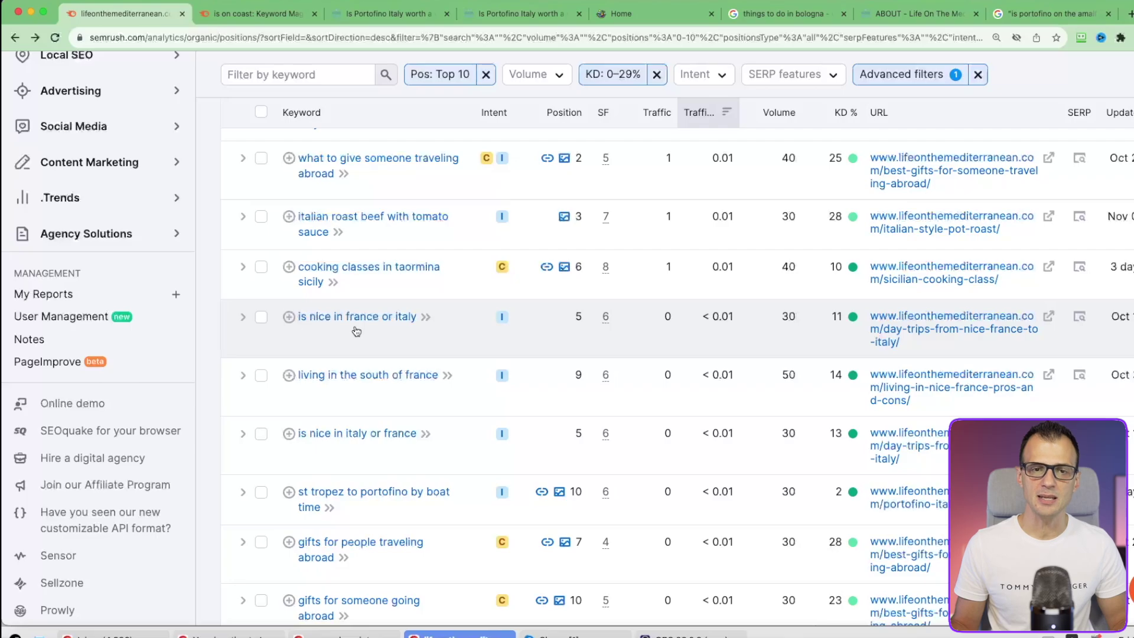
Step: Search keyword ideas for 'is in or' and scroll through the results
key("ctrl+Tab")
left_click_drag(297, 97, 217, 84)
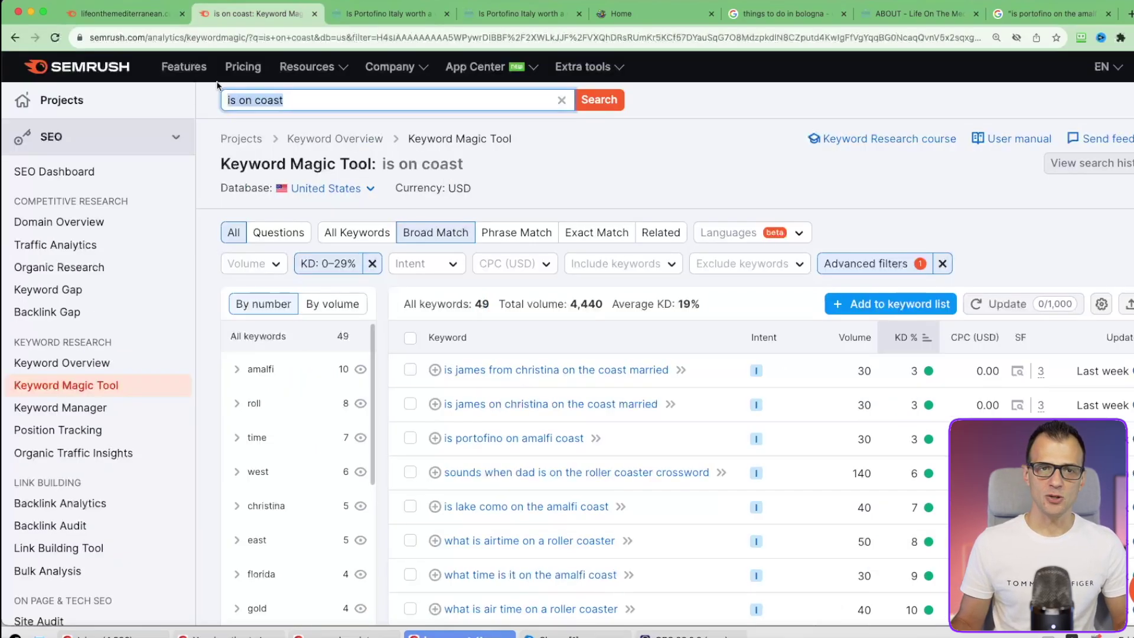
type("is in or")
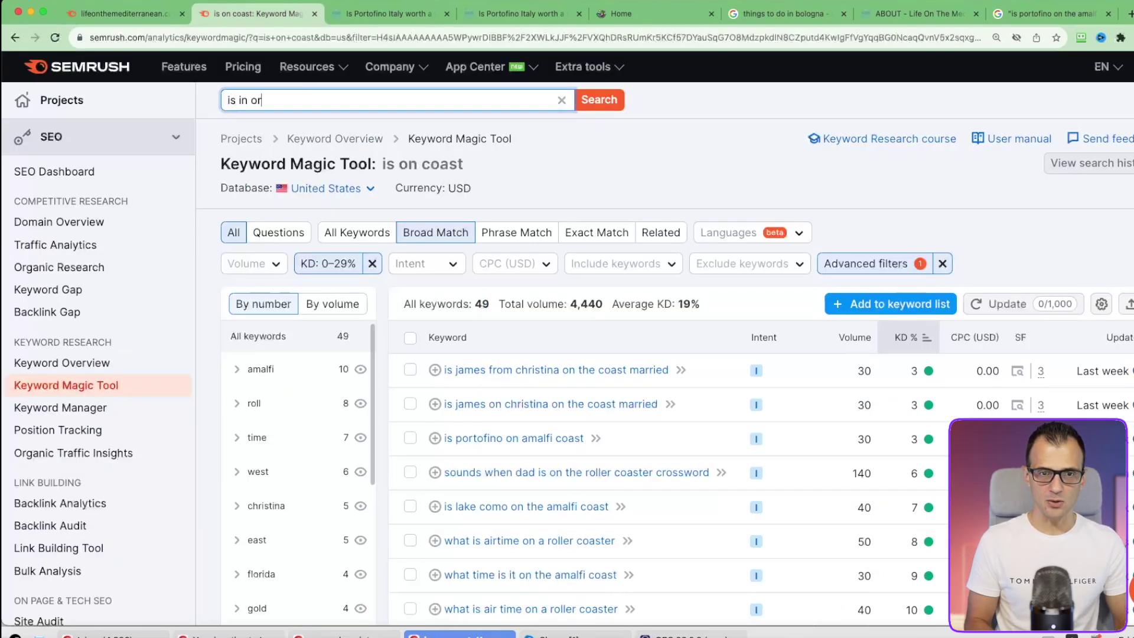
key("Return")
scroll(685, 323, "down", 8)
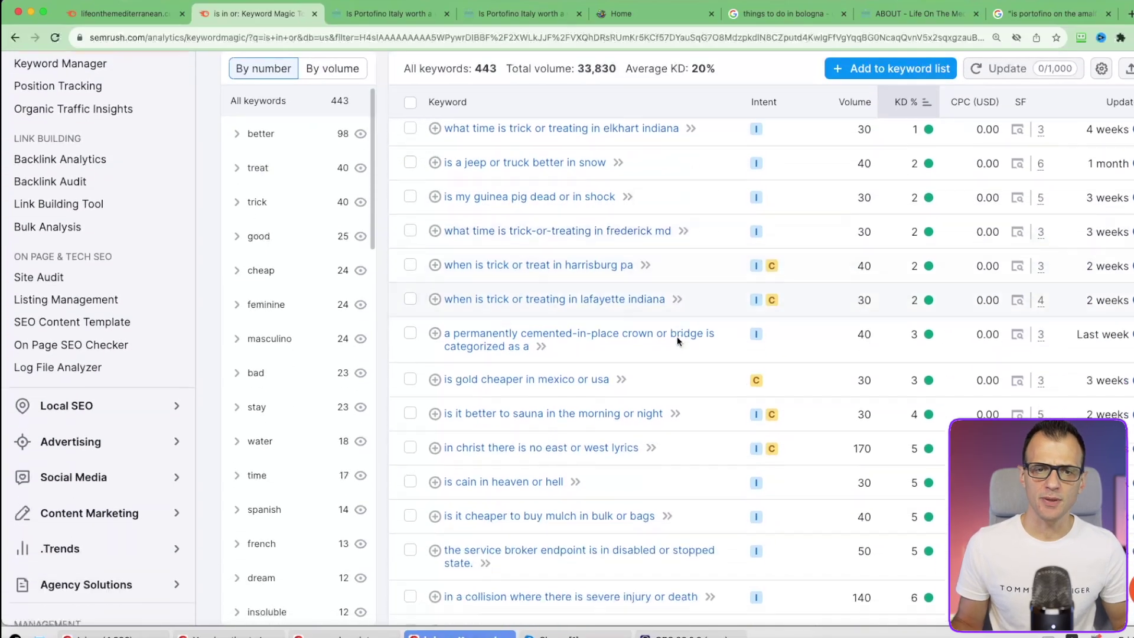
scroll(627, 383, "down", 1)
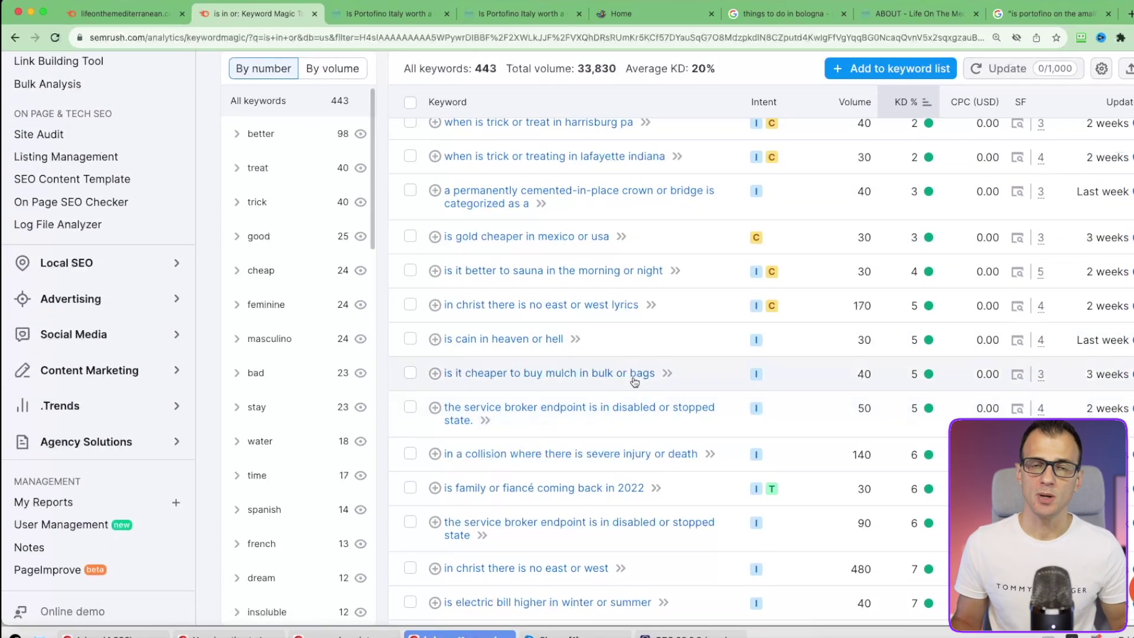
scroll(623, 385, "down", 15)
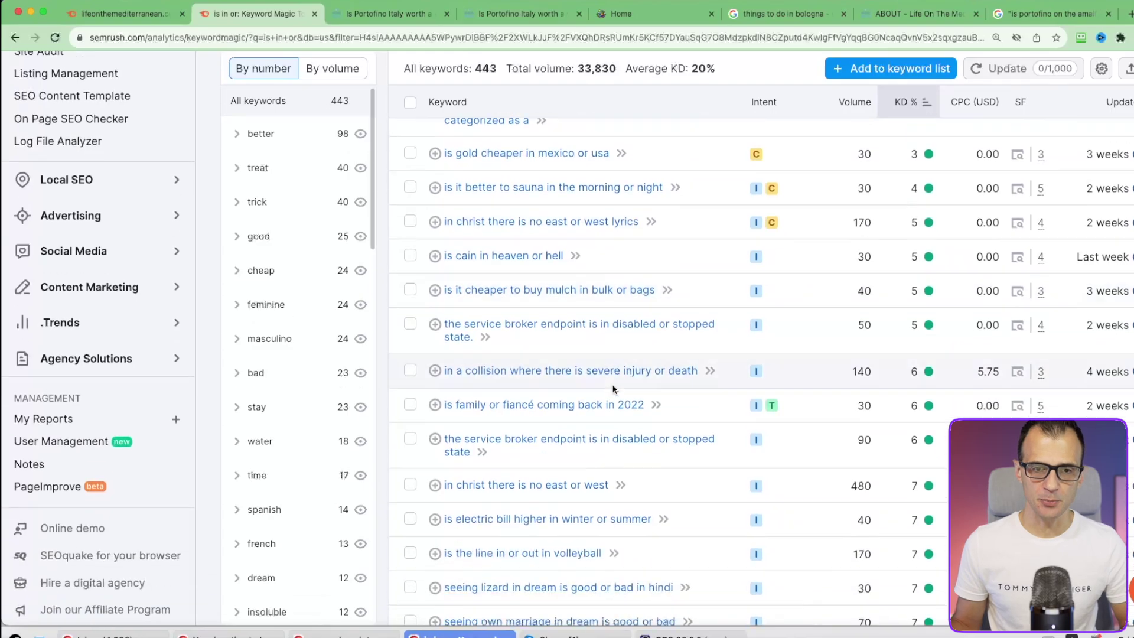
scroll(488, 147, "up", 2)
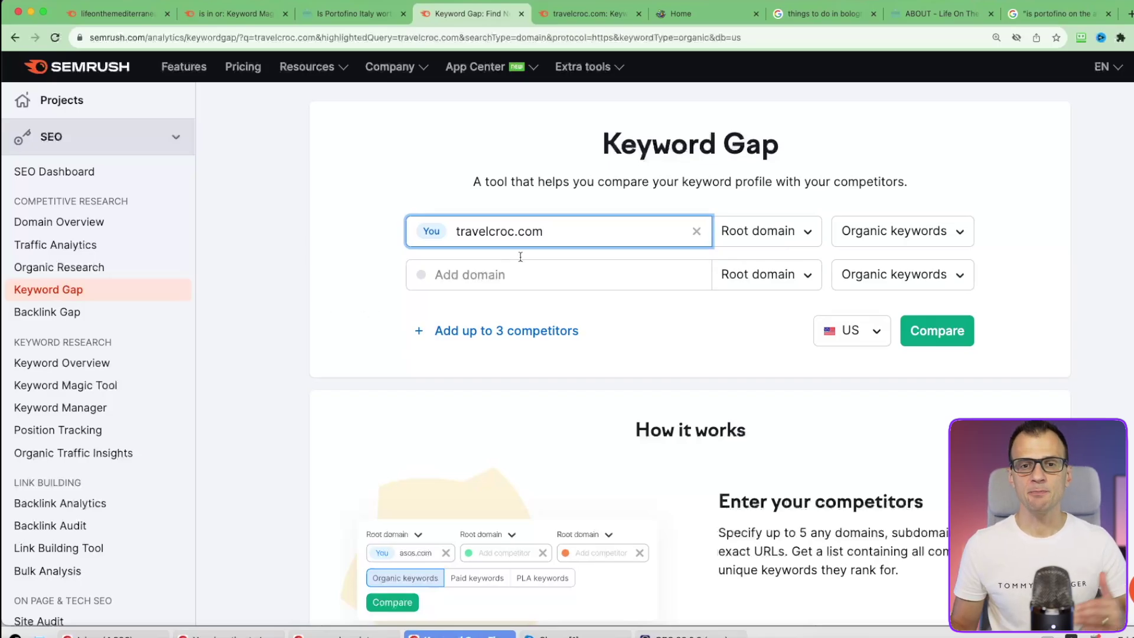
Step: Enter lifeonthemediterranean.com, copied from the Portofino article's address, as the Keyword Gap competitor
left_click_drag(568, 231, 441, 233)
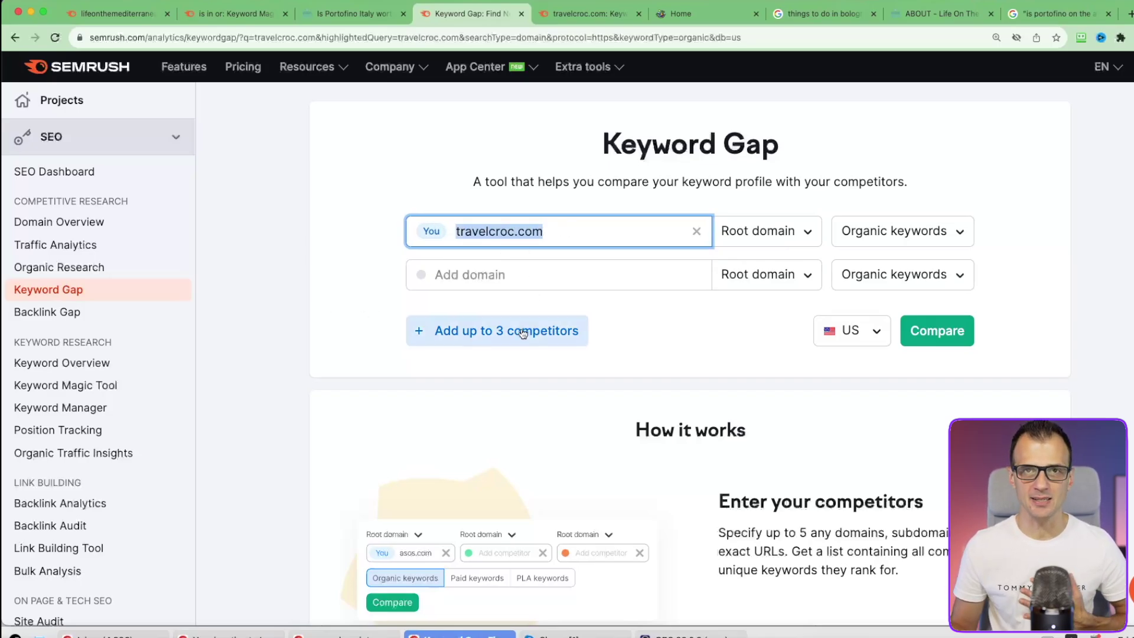
left_click(511, 273)
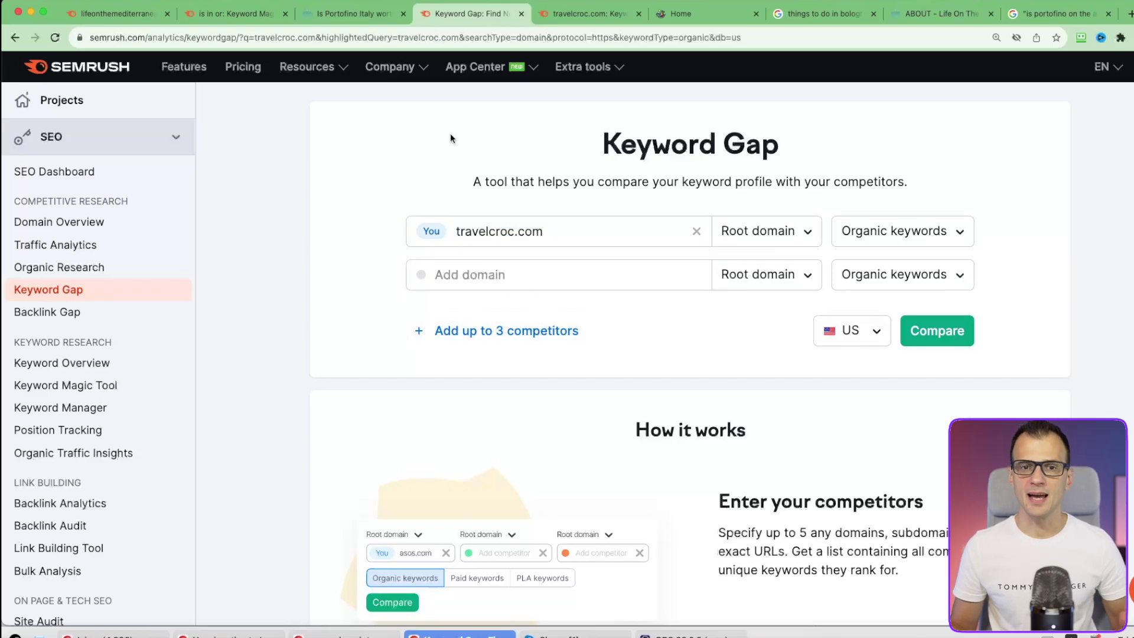
left_click(355, 20)
left_click(147, 38)
left_click_drag(141, 37, 378, 37)
left_click(240, 39)
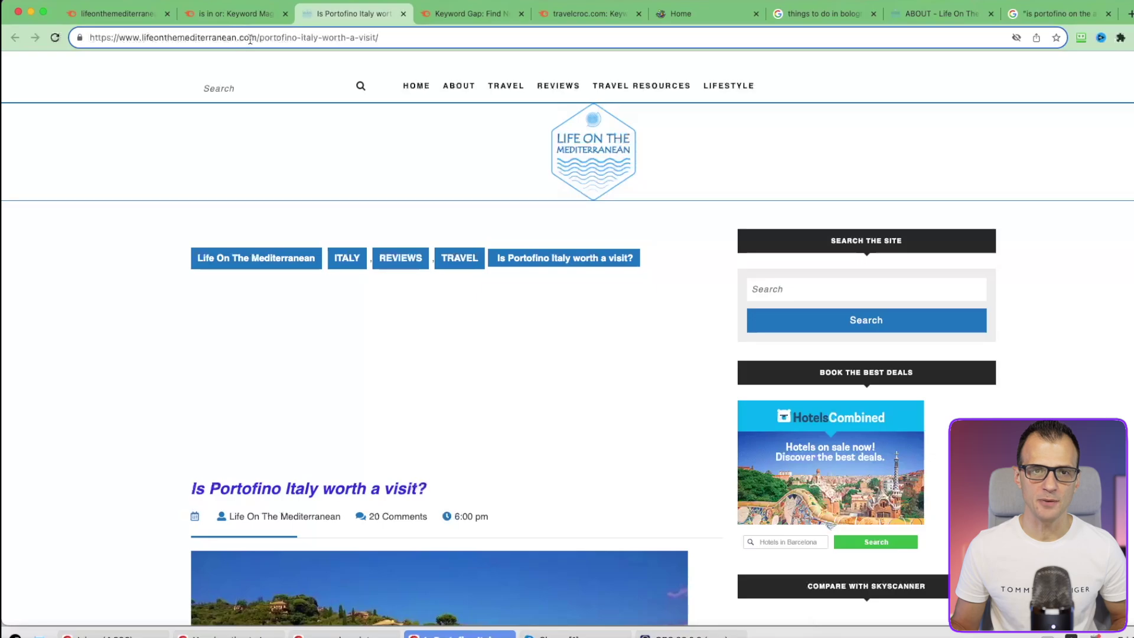
left_click_drag(258, 38, 88, 37)
key("ctrl+Tab")
type("lifeonthemediterranean.com")
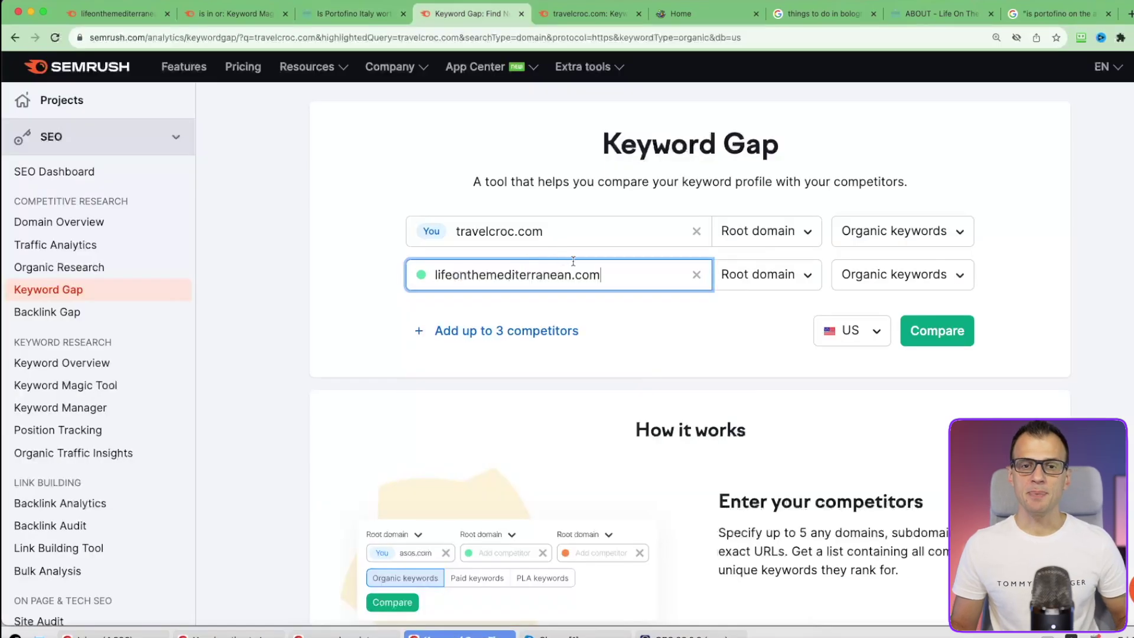
left_click(343, 286)
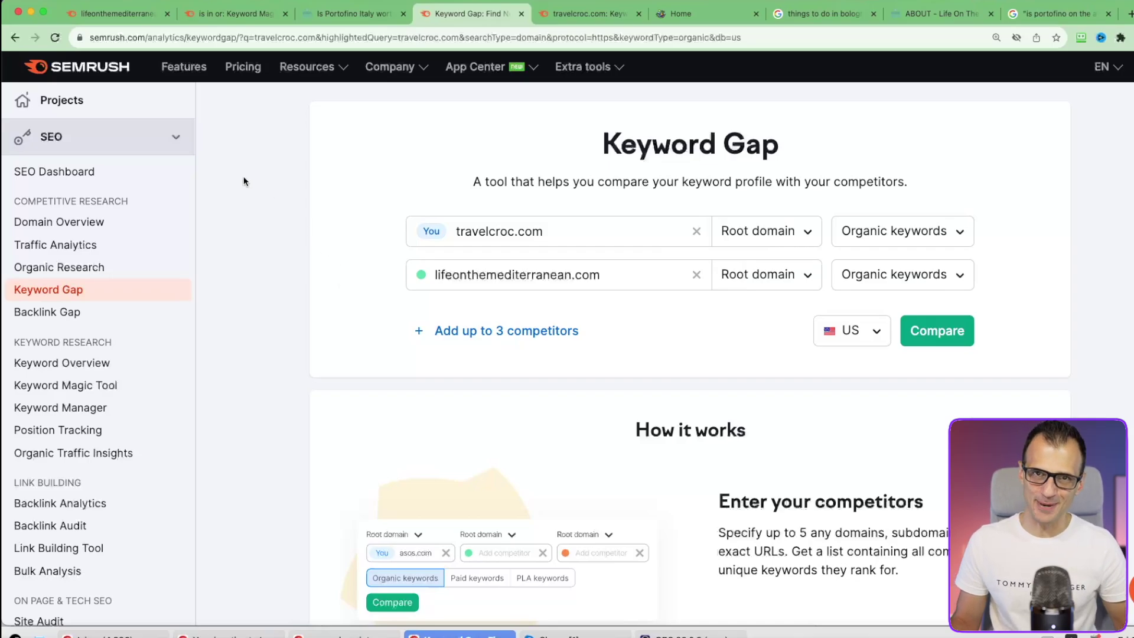
Step: Check lifeonthemediterranean.com's Domain Overview, noting its Authority Score of 25
left_click(121, 14)
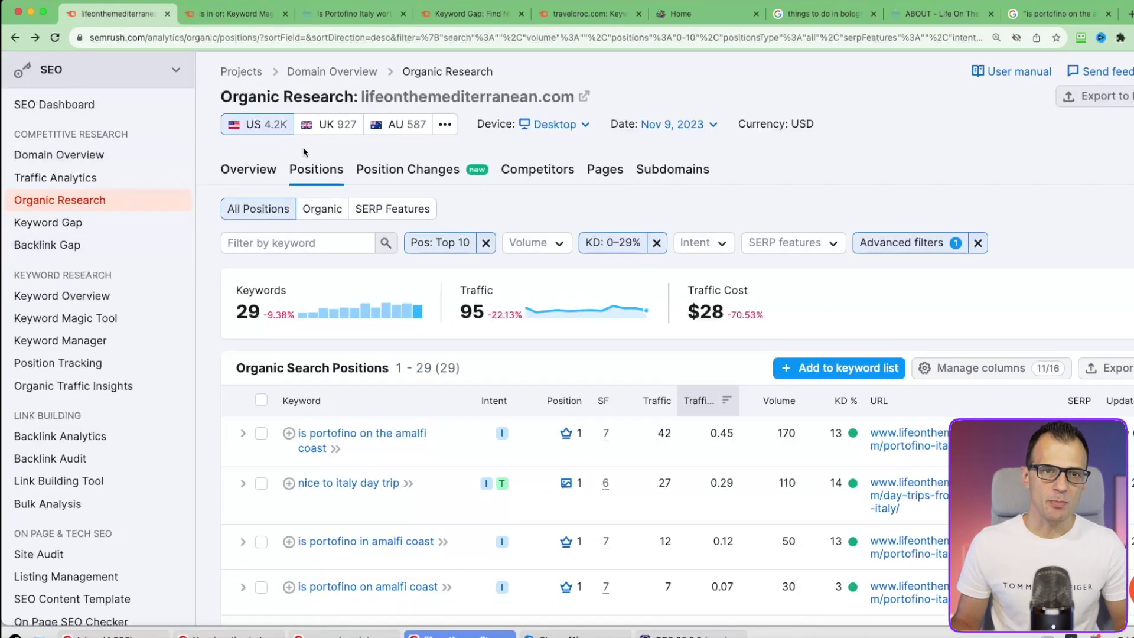
scroll(248, 177, "up", 2)
scroll(629, 254, "down", 4)
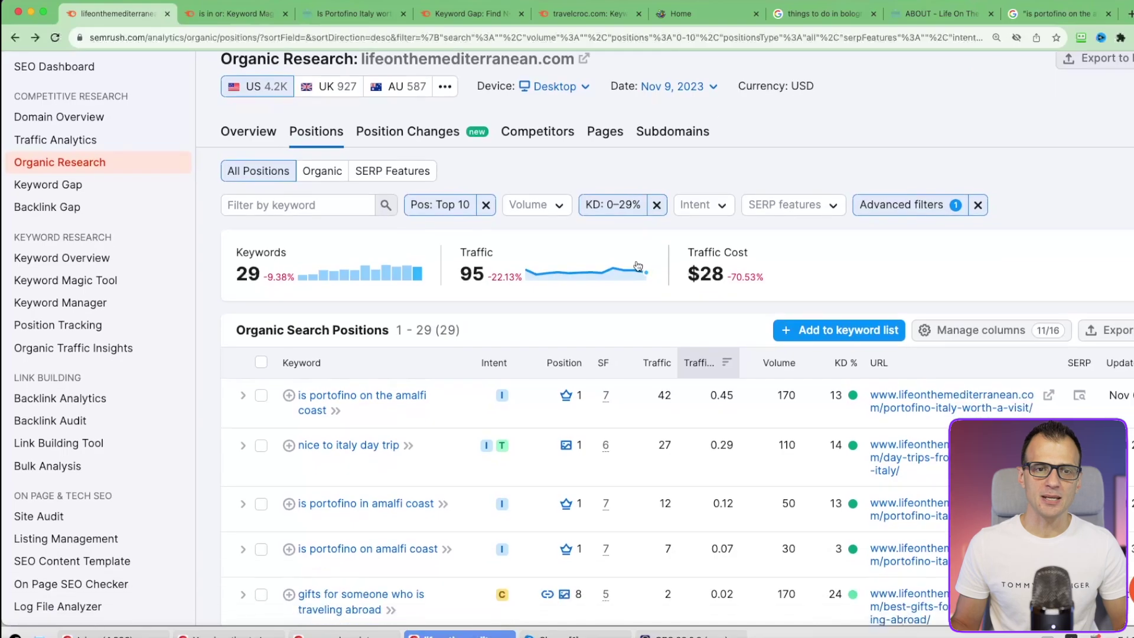
left_click(59, 114)
left_click_drag(234, 286, 295, 322)
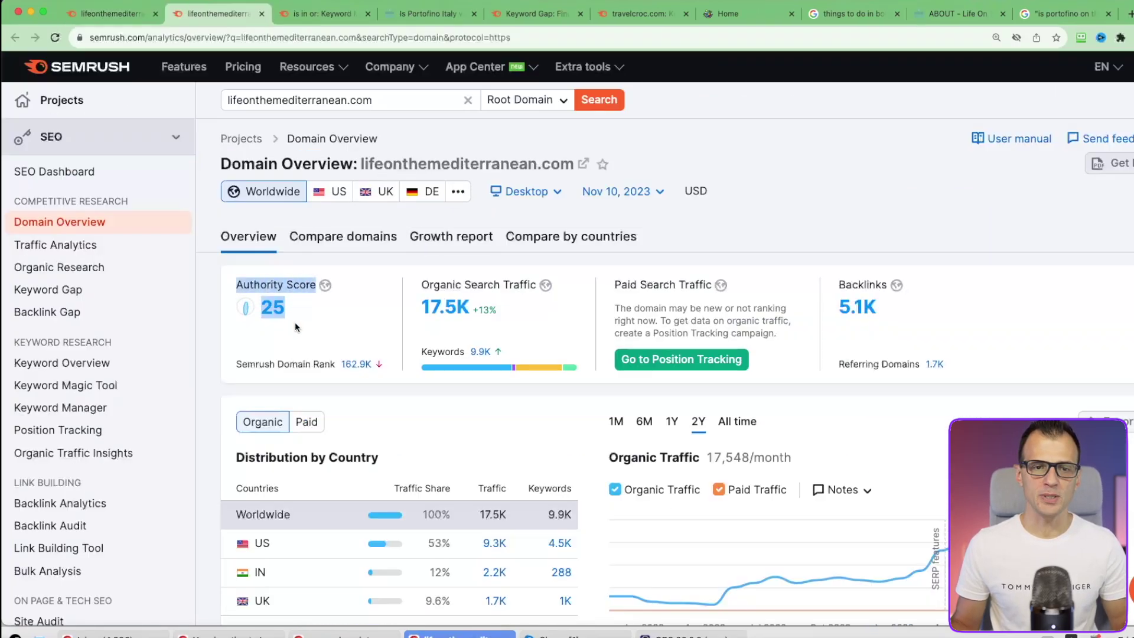
left_click(297, 314)
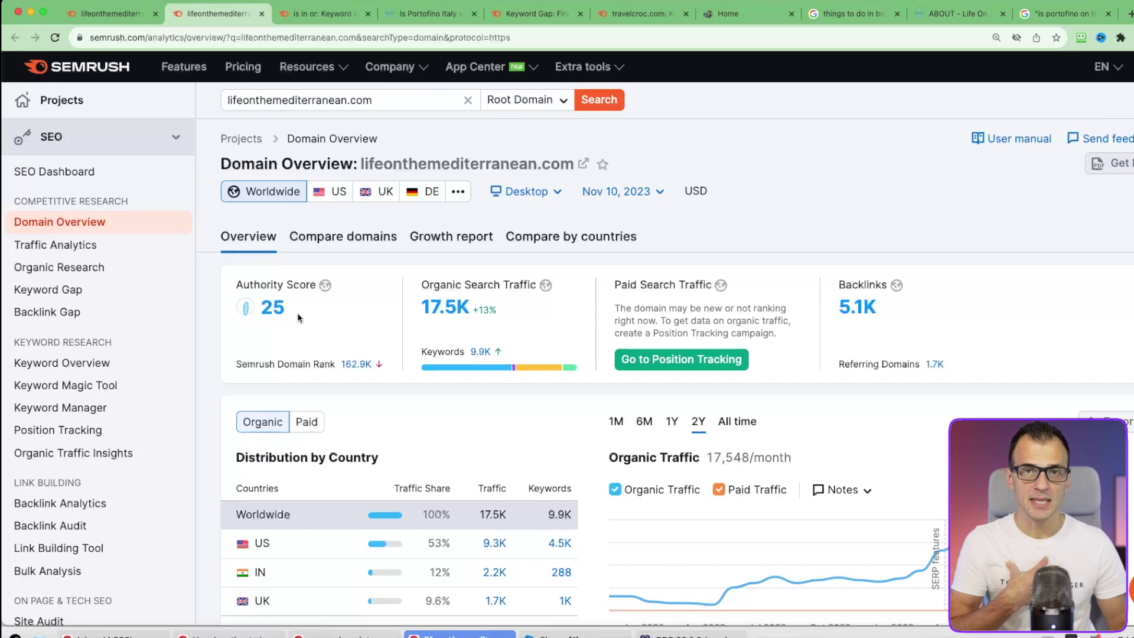
left_click_drag(361, 164, 560, 166)
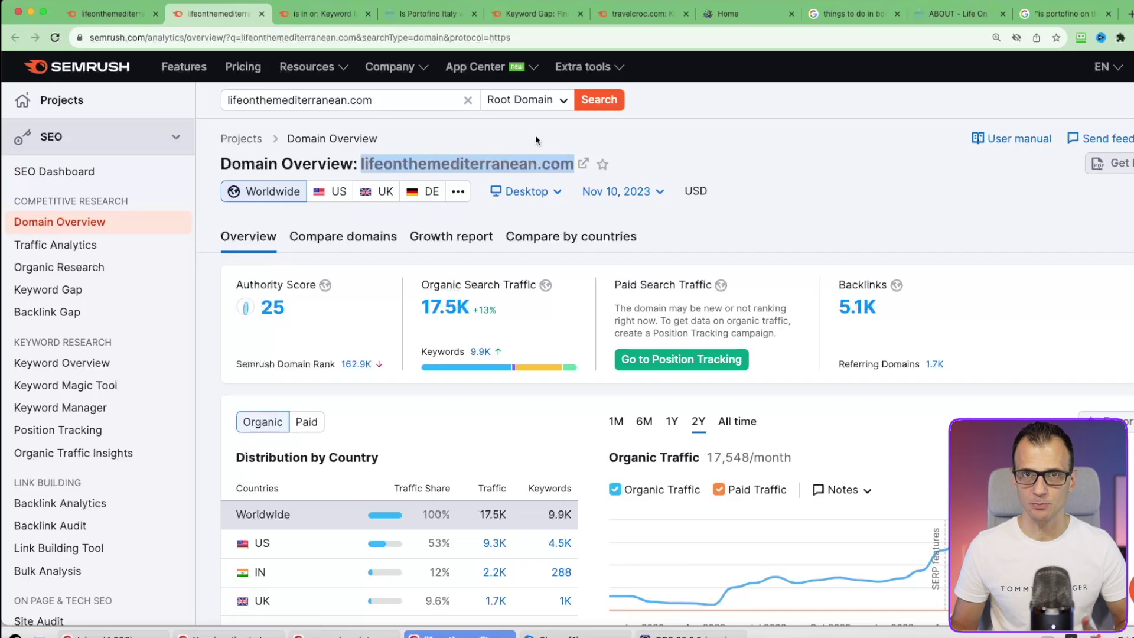
left_click(534, 13)
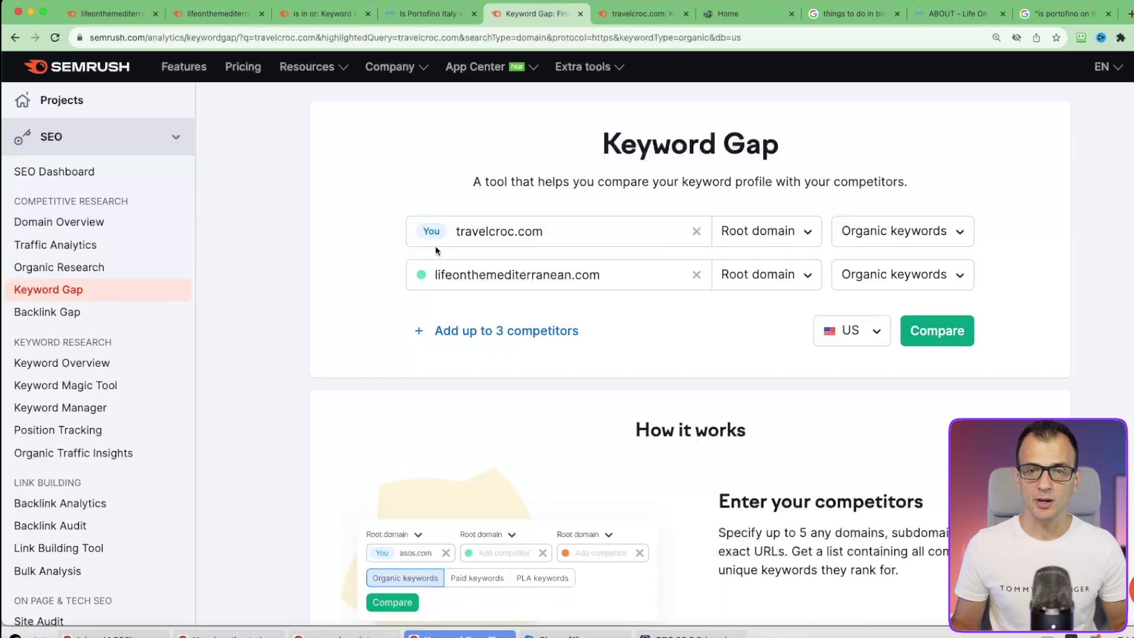
Step: Run the Keyword Gap comparison, keeping travelcroc.com as the reference domain
left_click(937, 331)
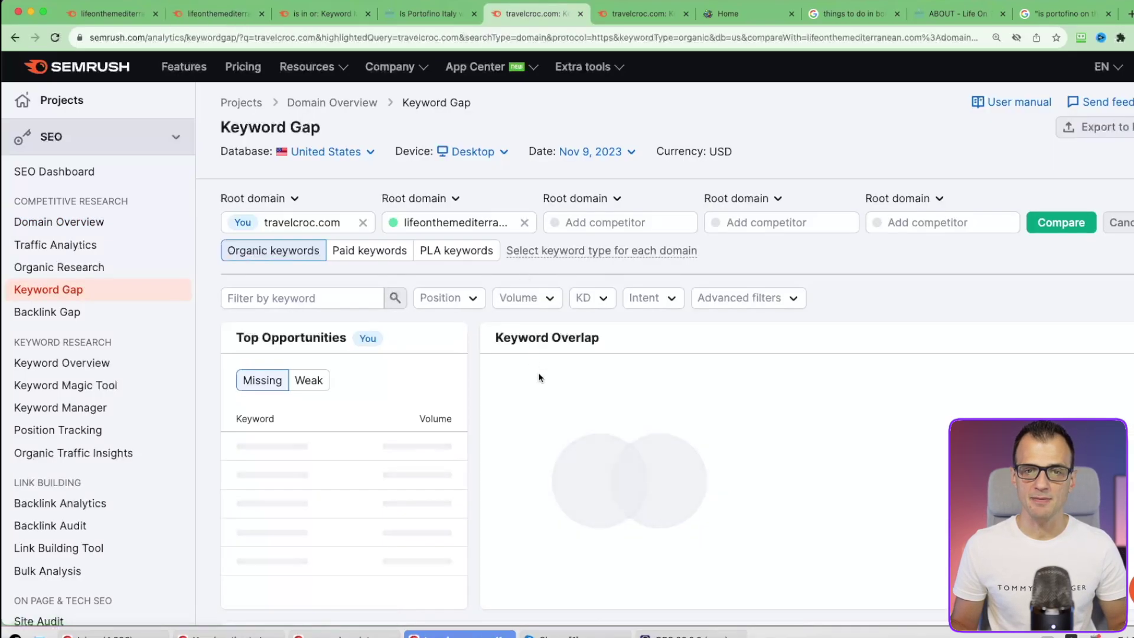
scroll(826, 340, "down", 10)
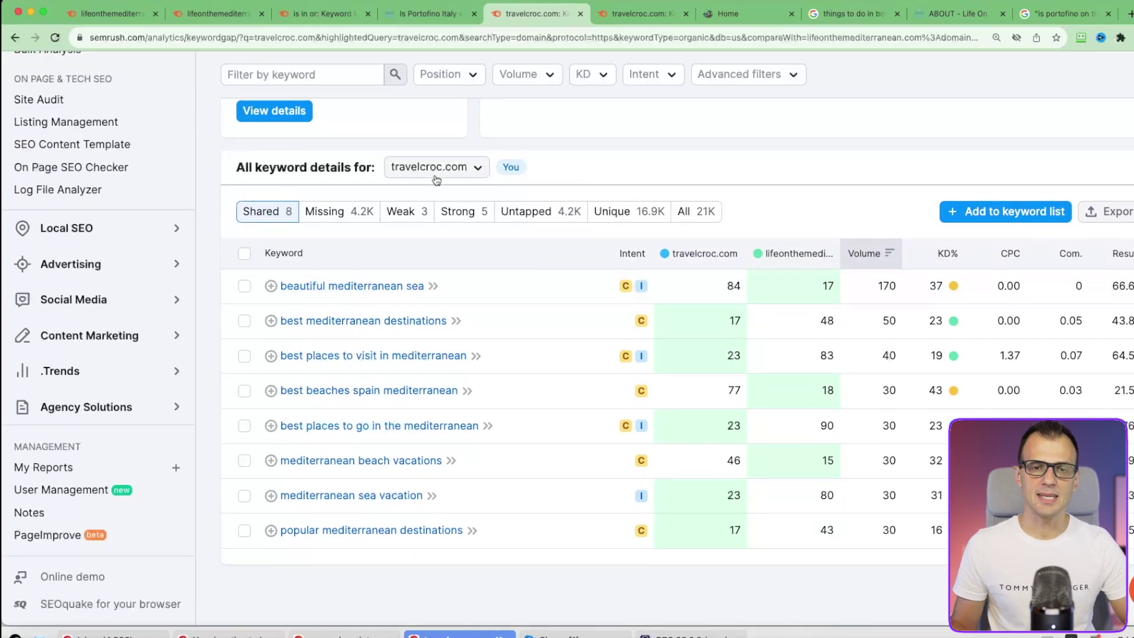
left_click(451, 168)
left_click(605, 172)
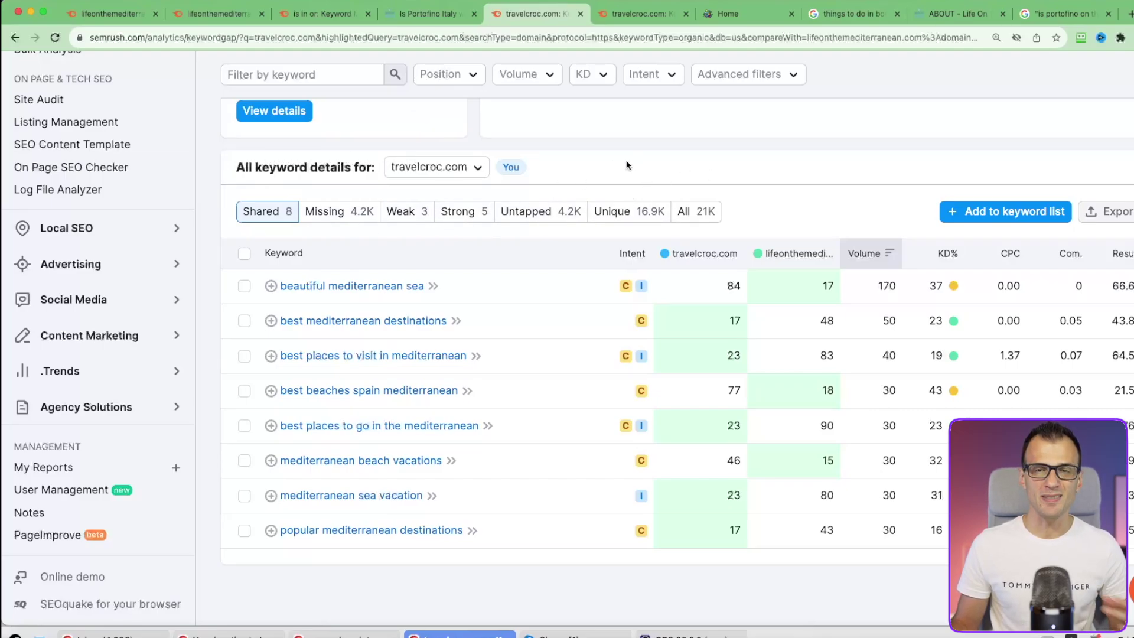
Step: Show the 4.2K keywords travelcroc.com is missing and scroll through them
scroll(635, 177, "up", 3)
scroll(591, 266, "down", 4)
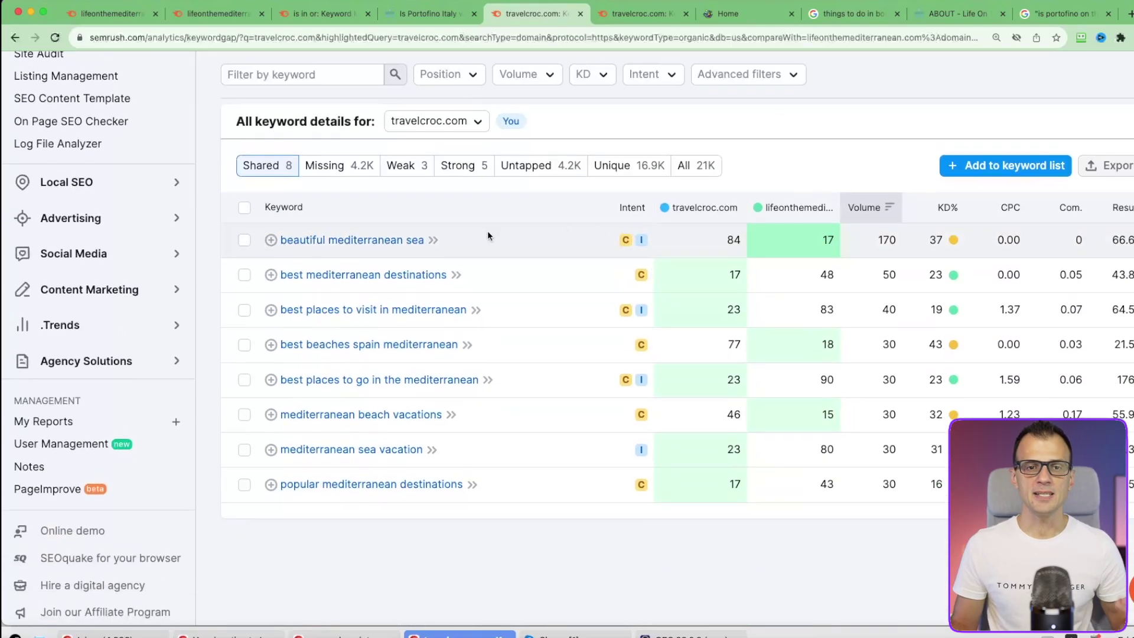
left_click(340, 166)
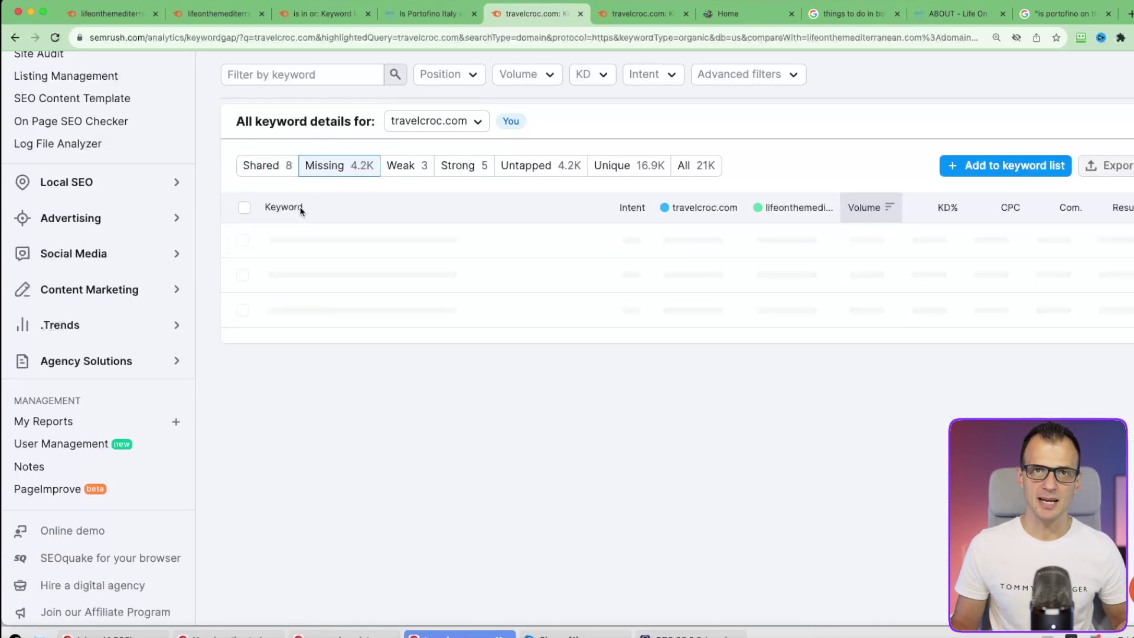
scroll(426, 390, "down", 1)
scroll(469, 384, "up", 4)
scroll(485, 396, "up", 6)
scroll(479, 479, "down", 5)
scroll(467, 414, "down", 1)
scroll(452, 315, "up", 6)
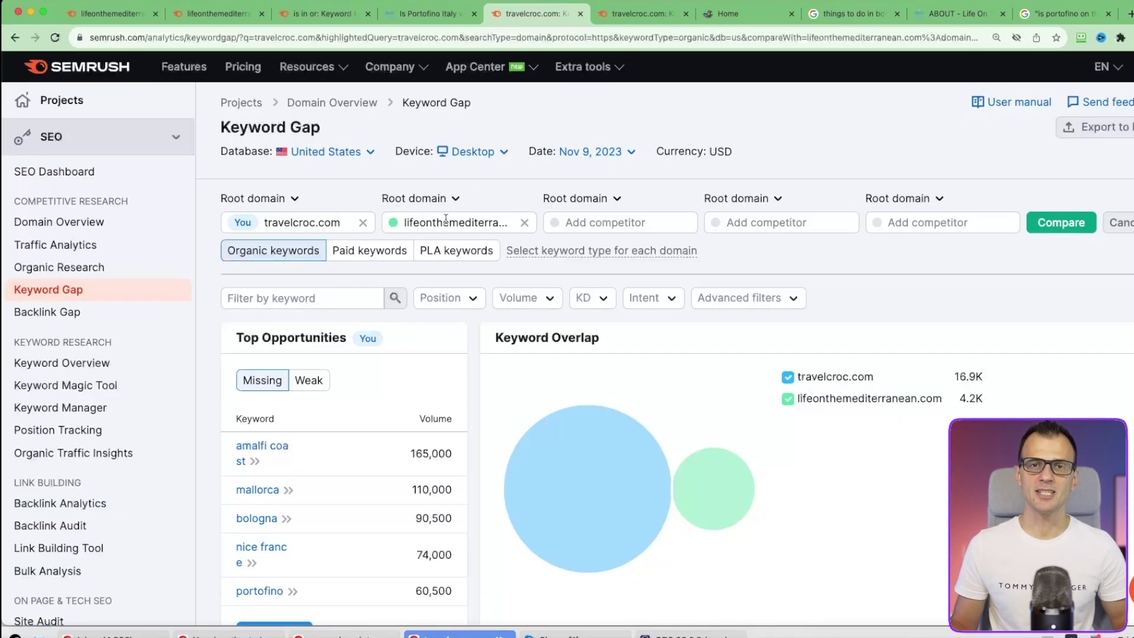
scroll(549, 425, "down", 7)
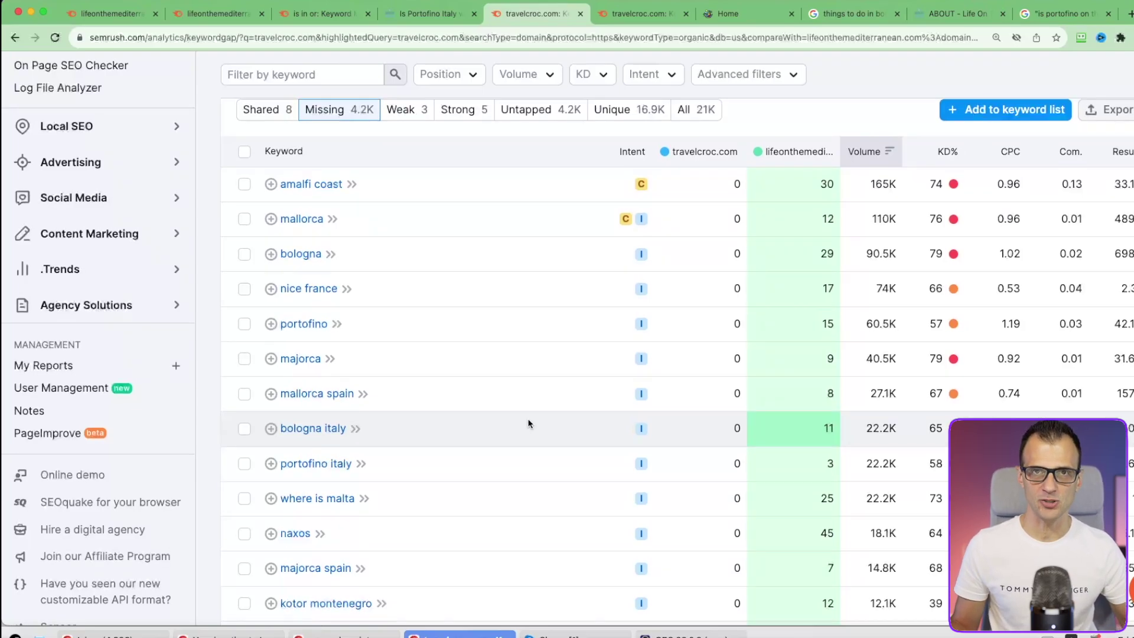
scroll(796, 392, "up", 7)
scroll(743, 394, "up", 3)
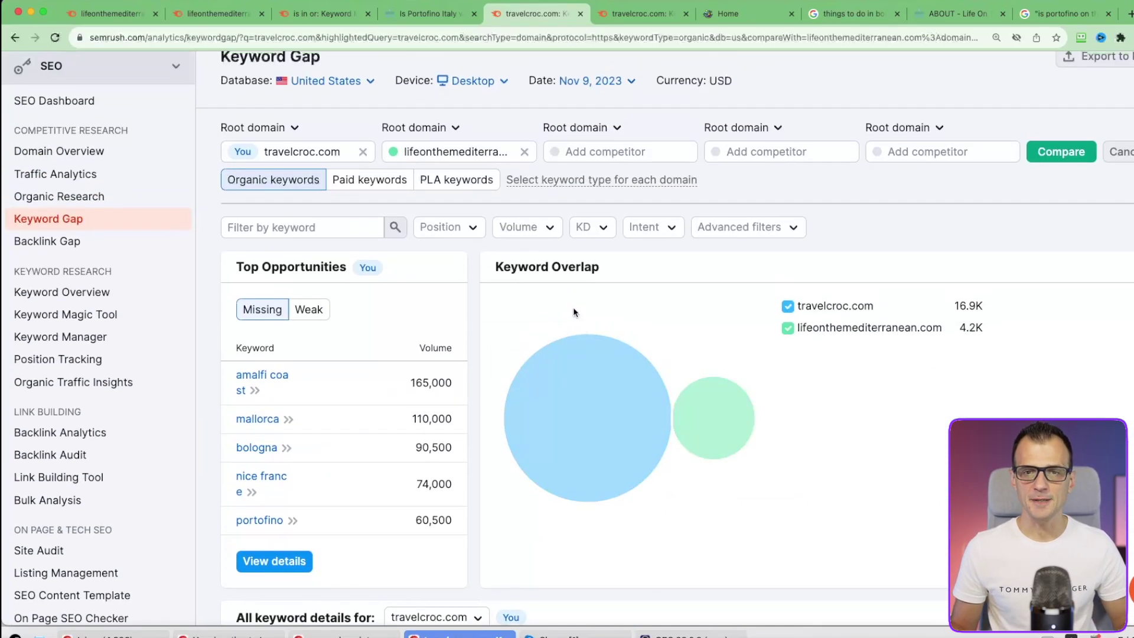
Step: Filter the keyword gap results to a KD range of 0–29%
left_click(593, 226)
left_click(614, 442)
type("0")
key("Tab")
type("29")
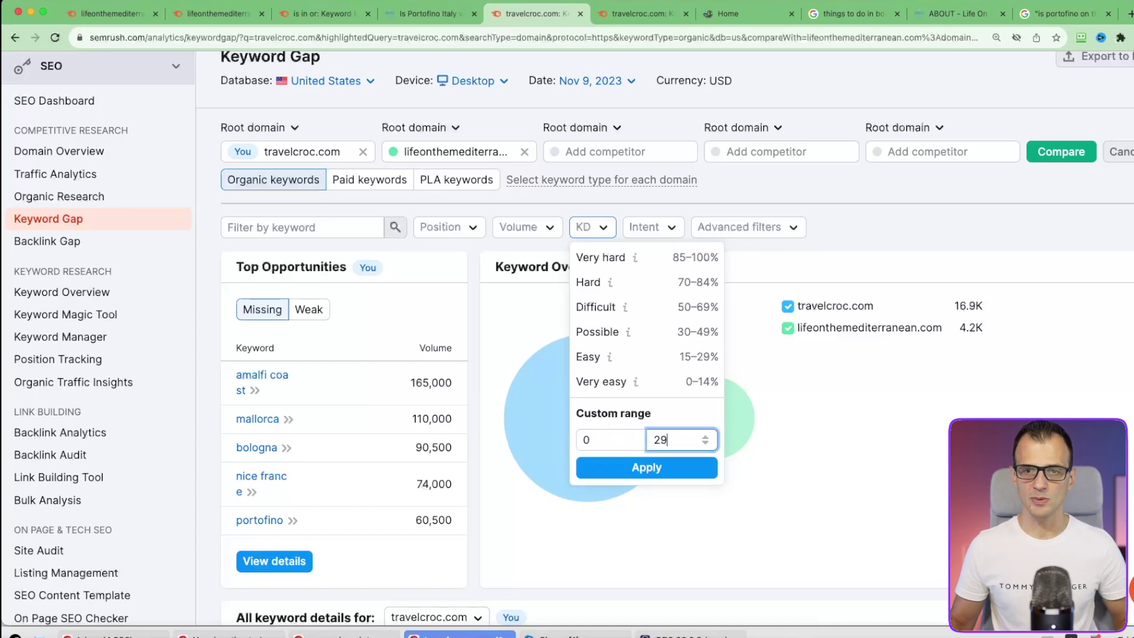
left_click(643, 479)
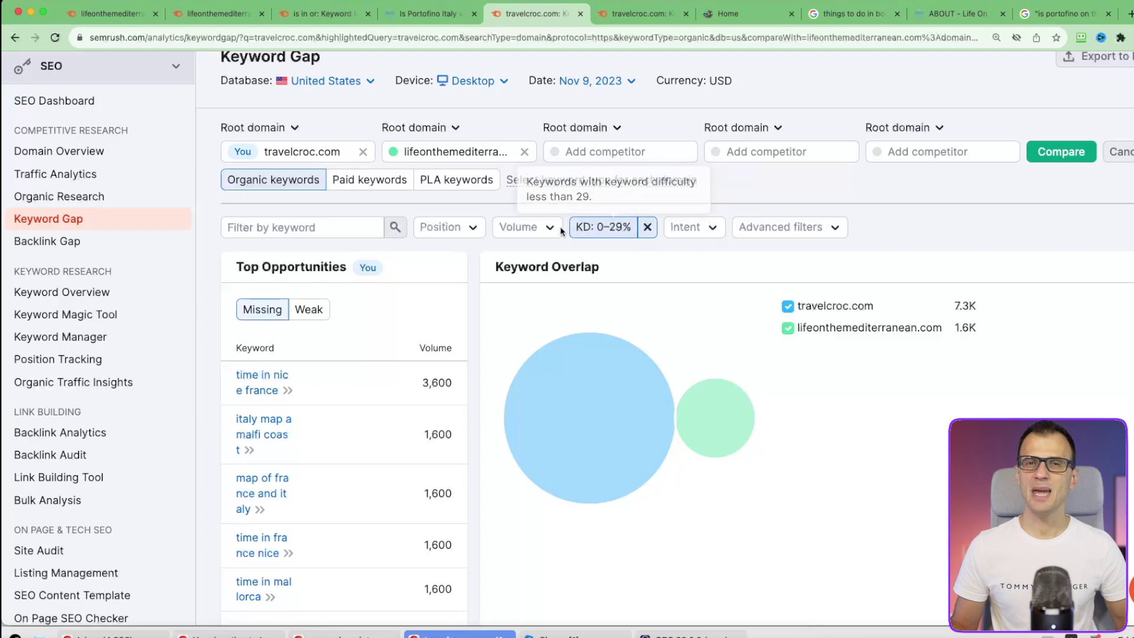
Step: Set a minimum search volume of 100
left_click(546, 227)
left_click(546, 446)
type("100")
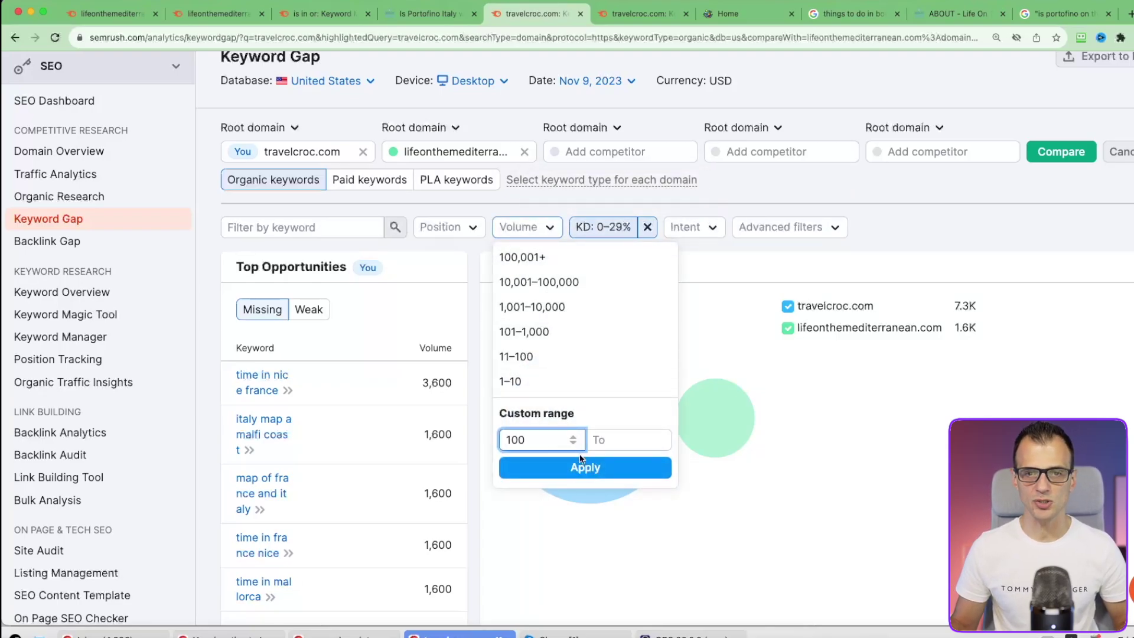
left_click(582, 465)
Step: Keep only keywords where competitors rank in the Top 20
scroll(679, 266, "down", 10)
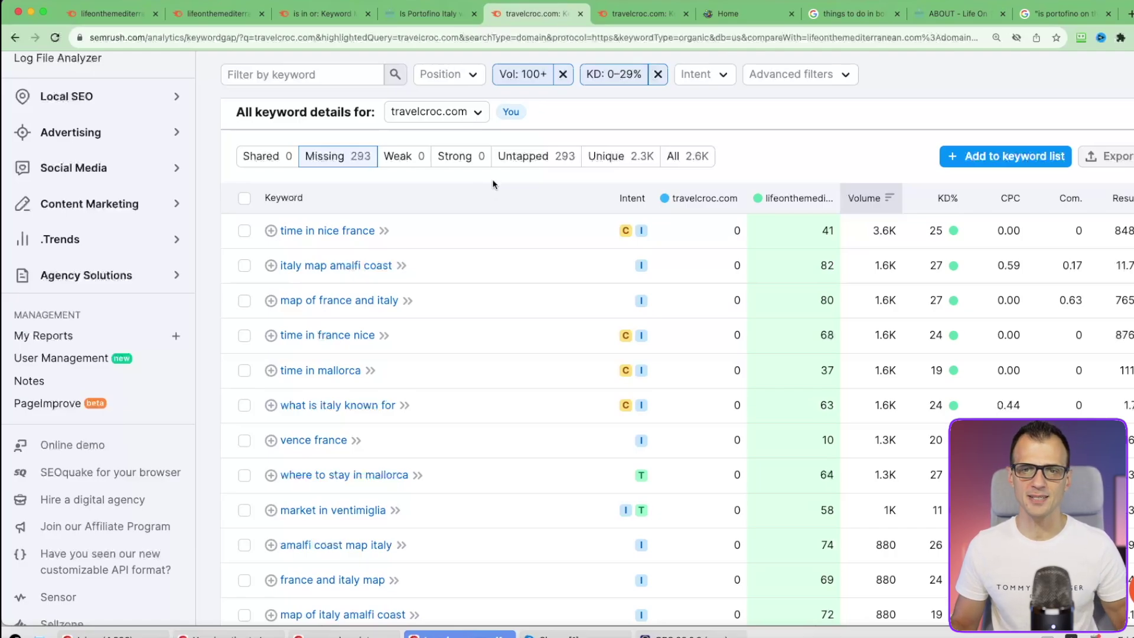
scroll(628, 393, "up", 1)
scroll(620, 392, "up", 10)
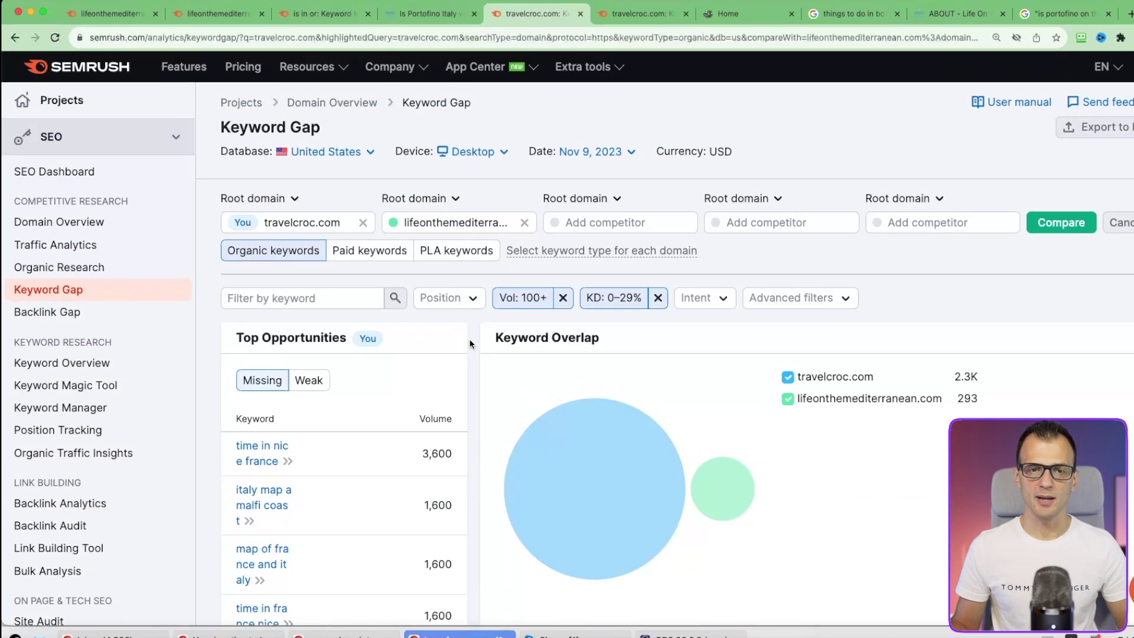
left_click(459, 299)
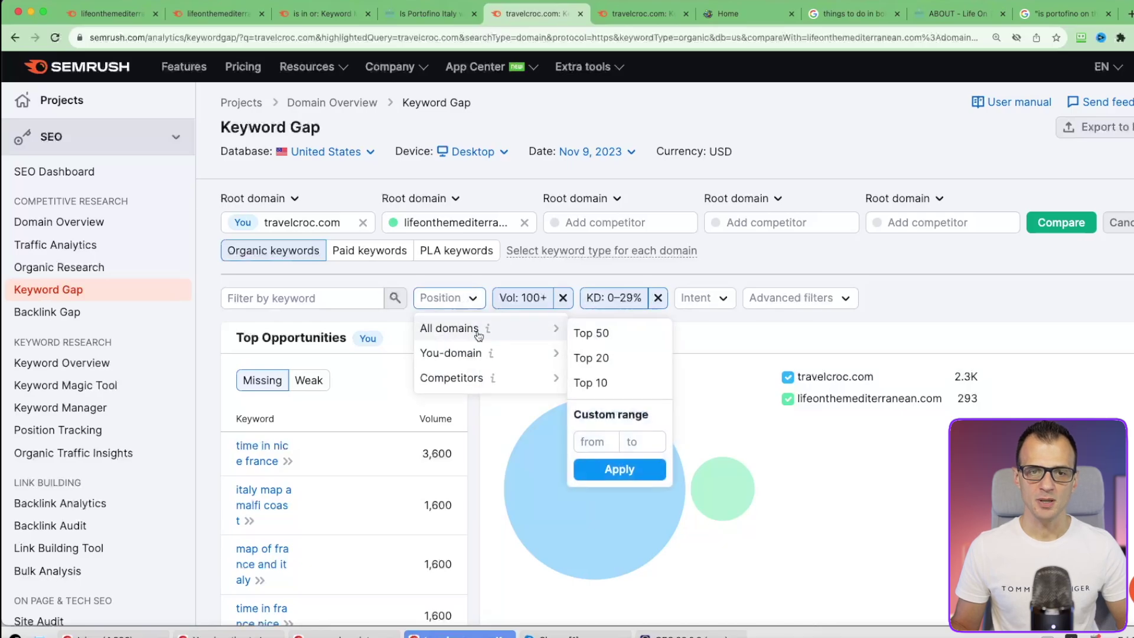
mouse_move(477, 385)
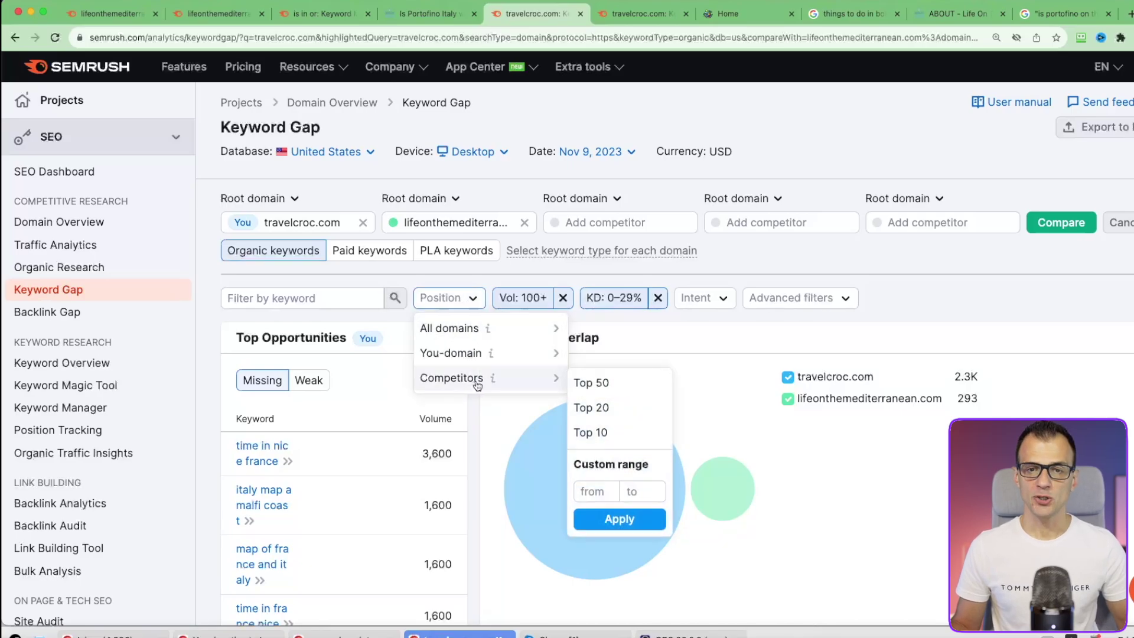
left_click(596, 408)
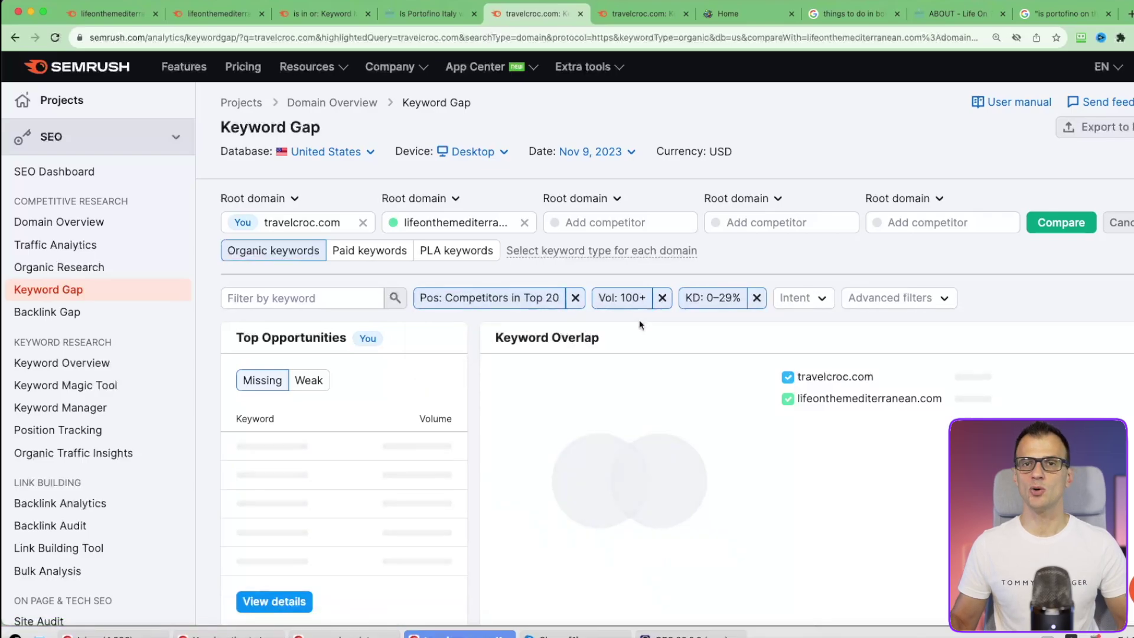
Step: Scroll through the 54 filtered missing keywords in the Missing table
scroll(642, 290, "down", 10)
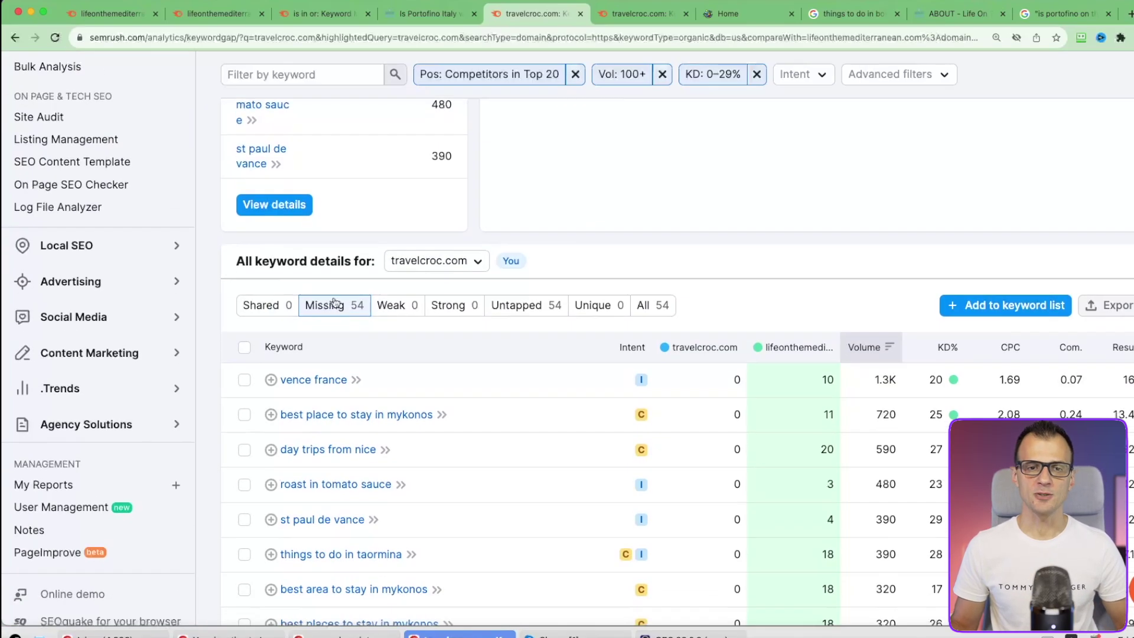
scroll(413, 316, "down", 1)
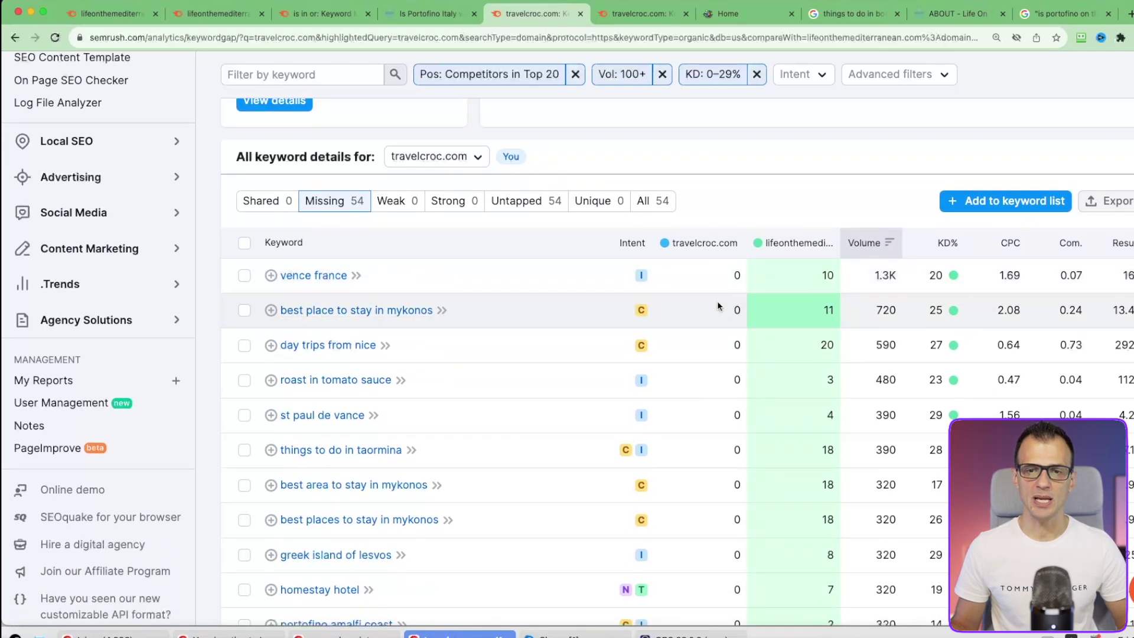
scroll(507, 322, "down", 2)
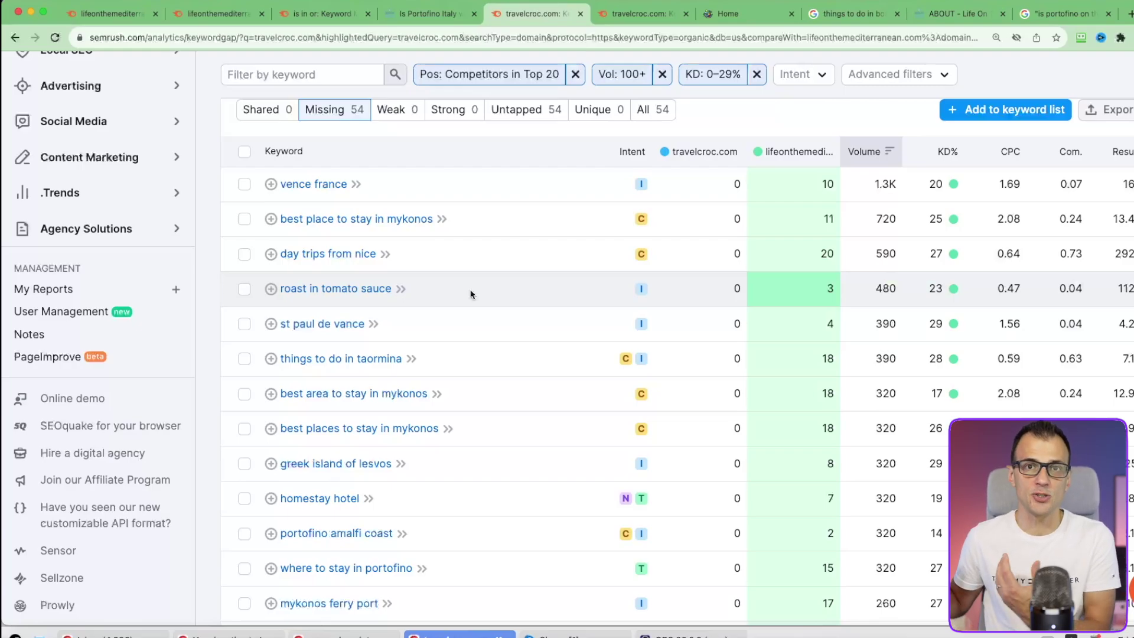
scroll(471, 293, "up", 2)
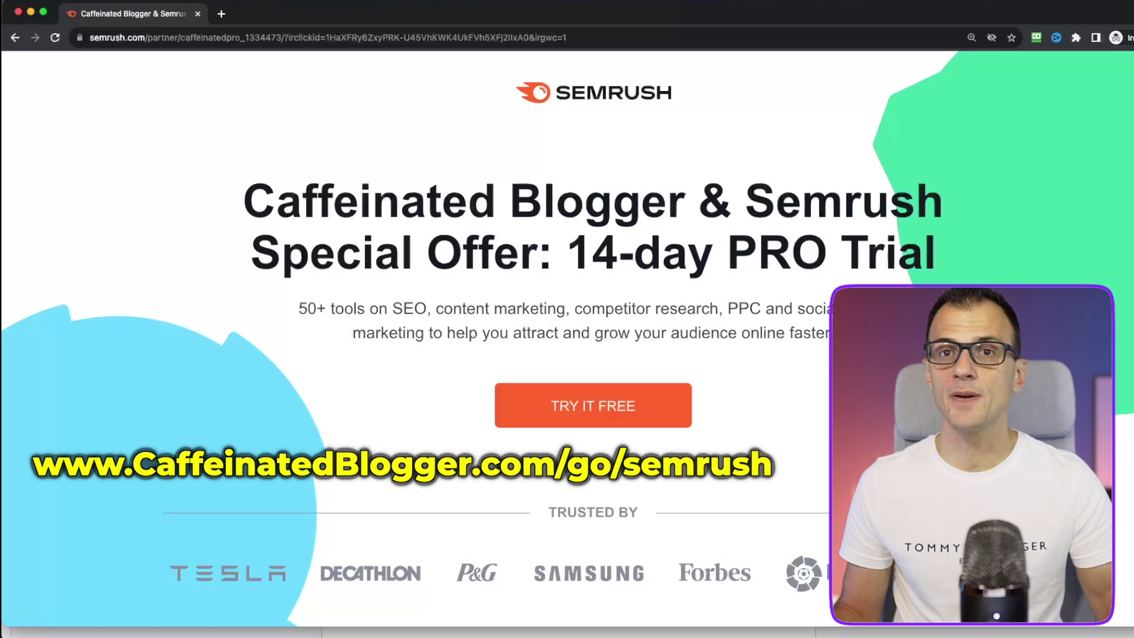
Step: Highlight the '14-day PRO Trial' wording on the Caffeinated Blogger offer page
scroll(567, 336, "down", 2)
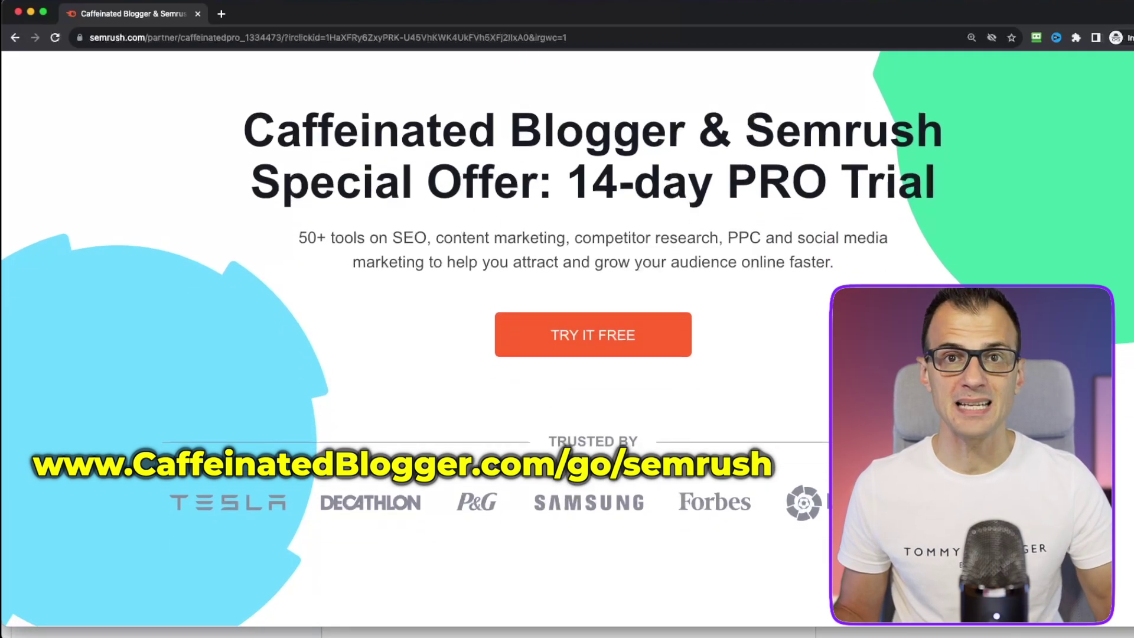
left_click_drag(936, 183, 857, 195)
double_click(603, 183)
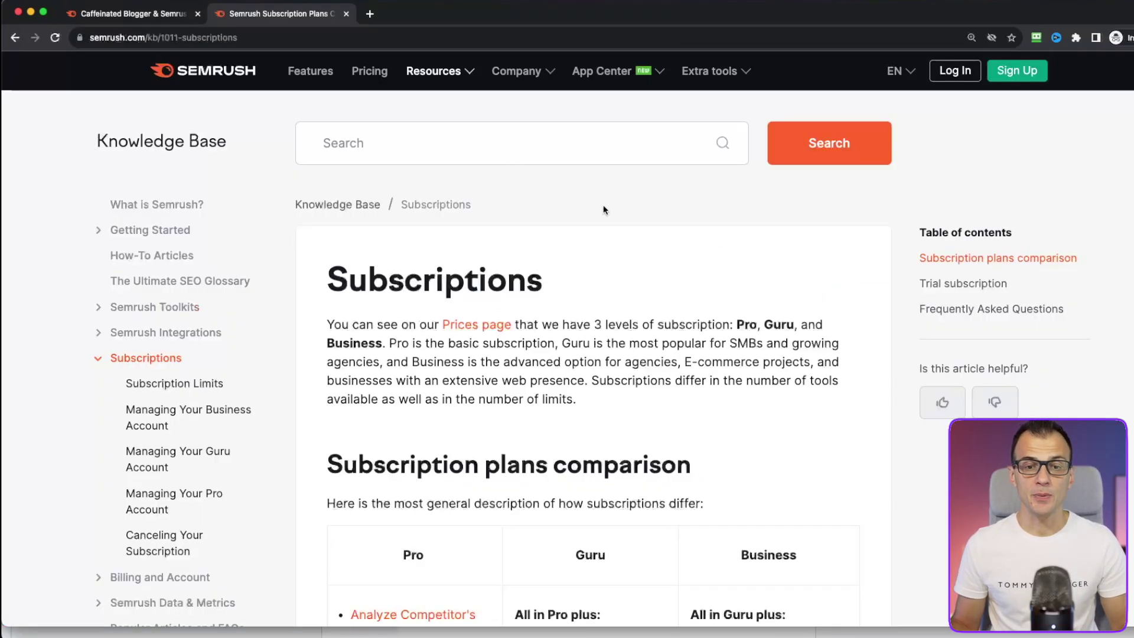
Step: Highlight the 7-day free trial in the Subscriptions article's Trial subscription section, then go back to the offer
scroll(555, 179, "down", 15)
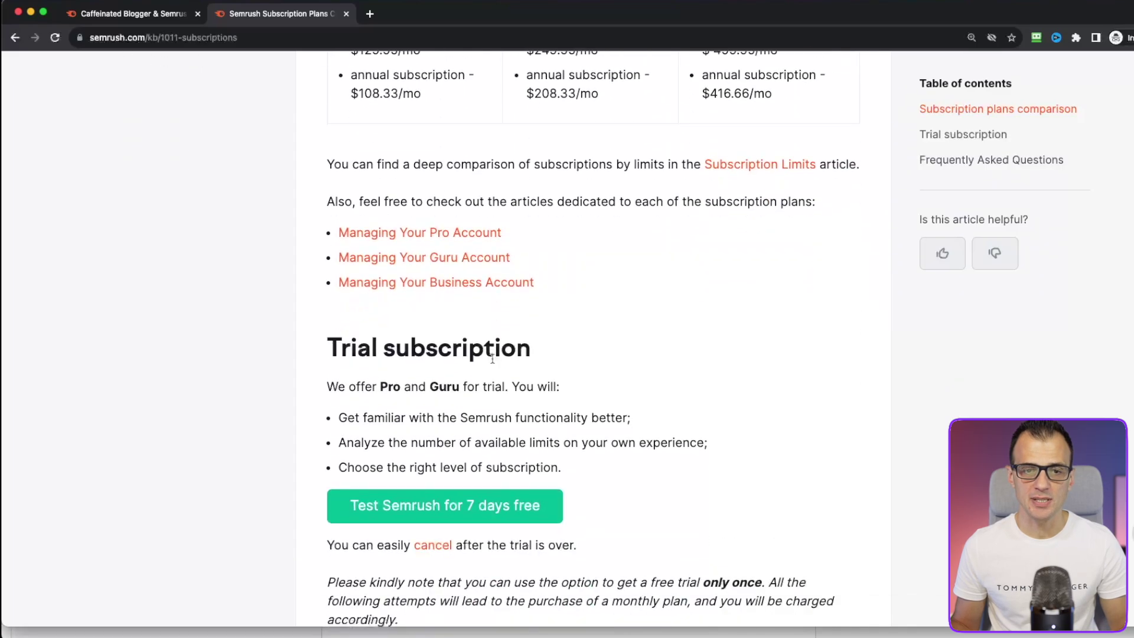
scroll(414, 372, "down", 2)
left_click_drag(340, 388, 539, 397)
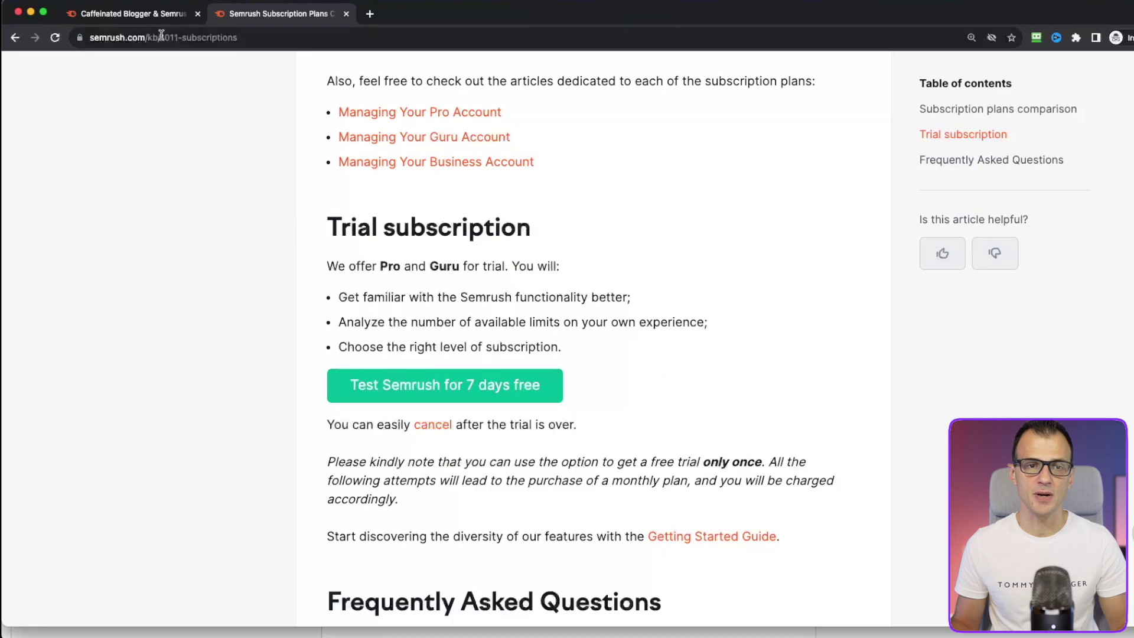
left_click(148, 13)
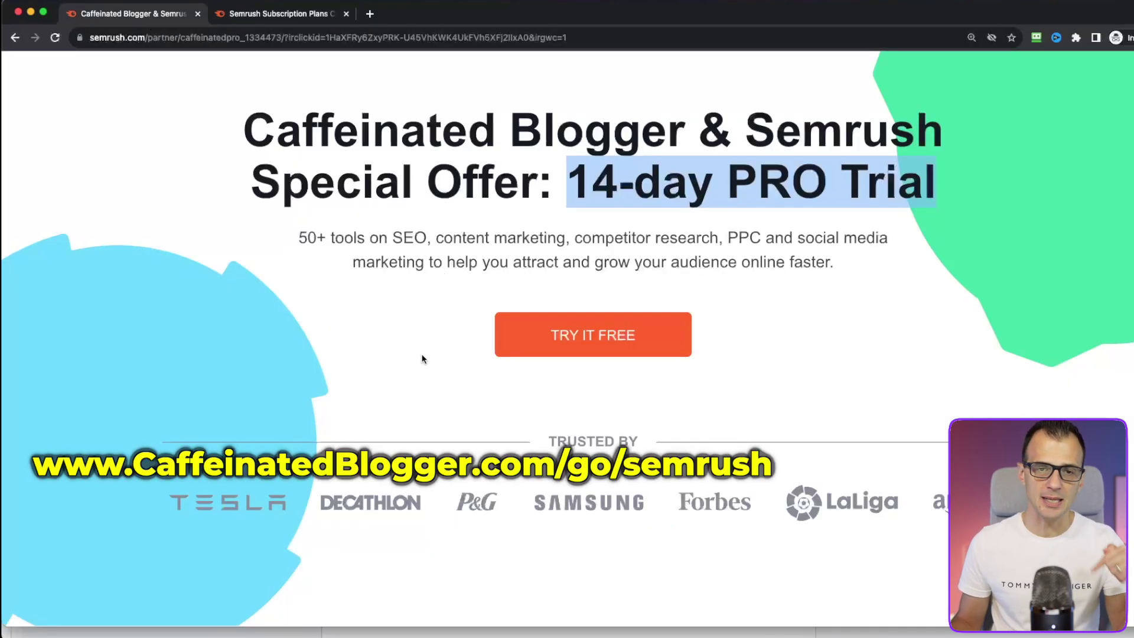